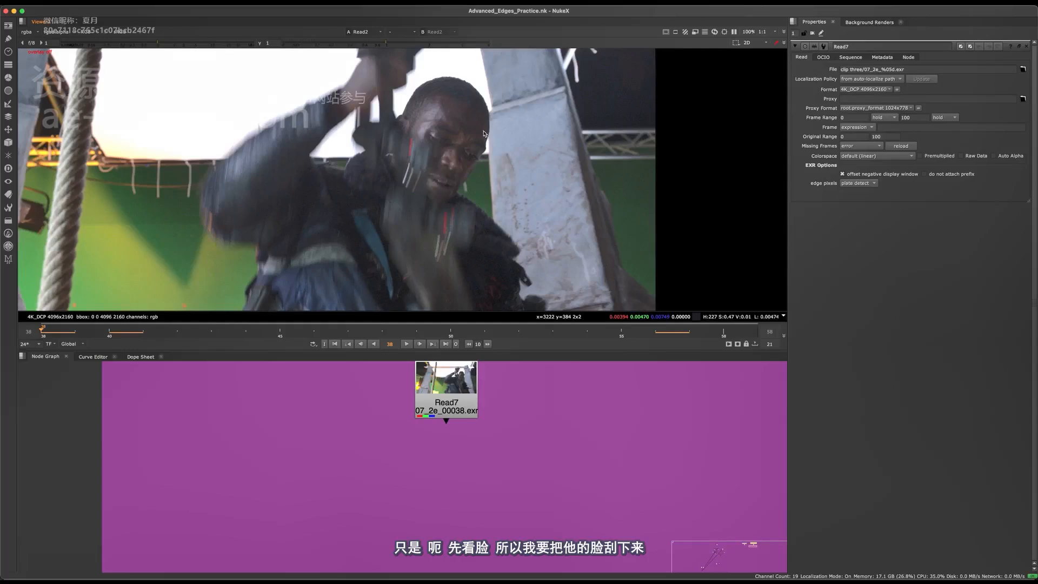
Examine the edge of the man's face against the background from frame 38 through frame 47
scroll(480, 160, up, 5)
middle_drag(508, 89, 459, 199)
scroll(494, 154, up, 1)
scroll(495, 154, up, 1)
scroll(495, 154, down, 6)
scroll(476, 219, up, 4)
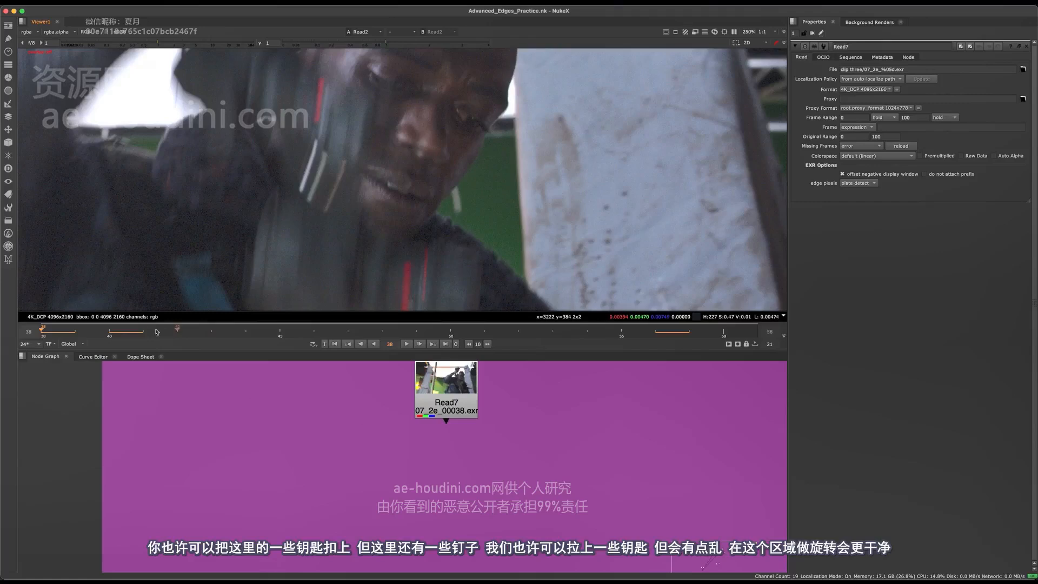
drag(157, 332, 313, 333)
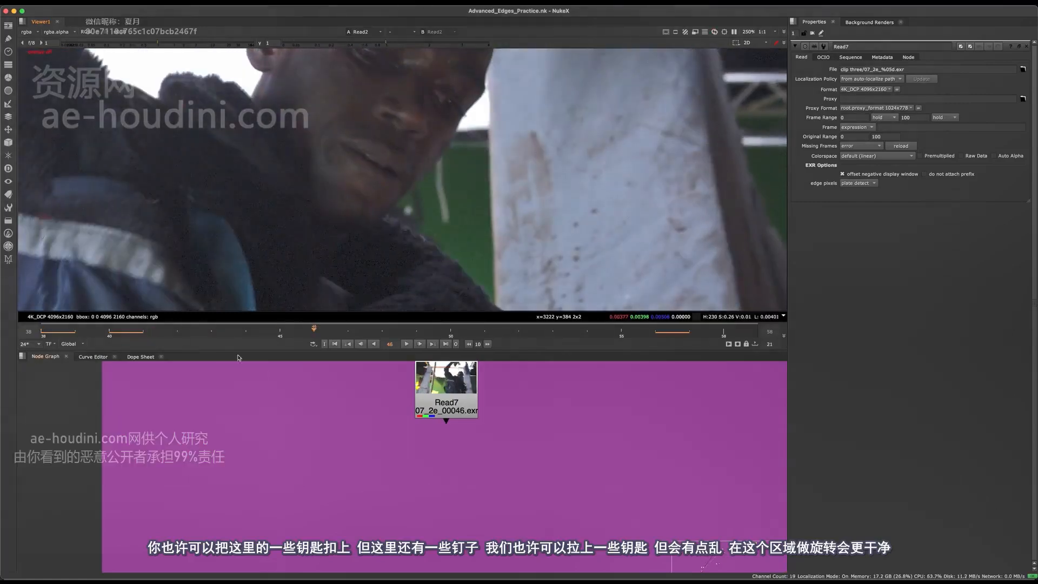
drag(249, 333, 354, 324)
Inspect the face edge at frame 47 in single colour channels, then restore the full-colour view
key(r)
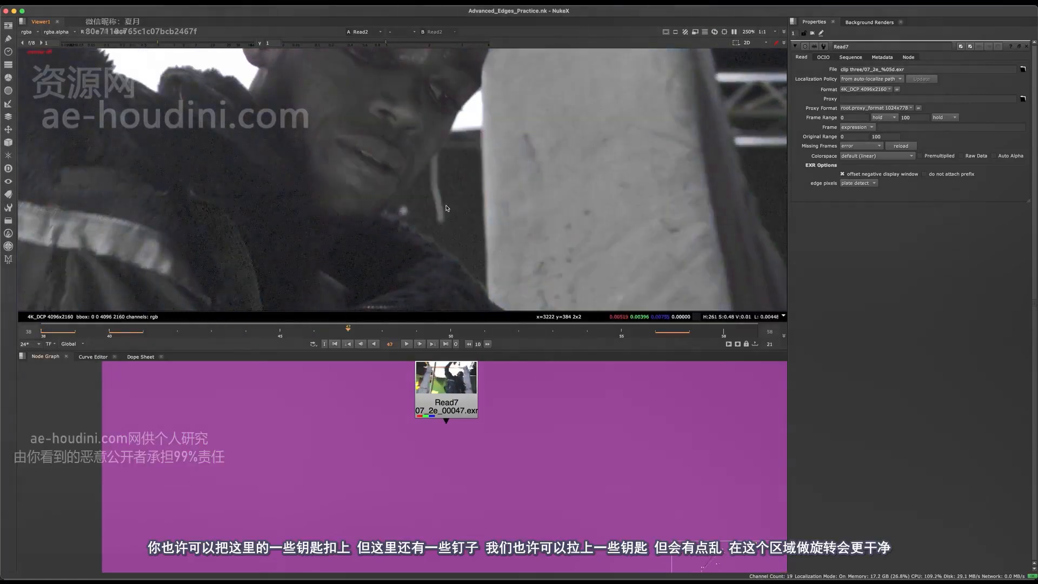
key(g)
scroll(445, 179, up, 3)
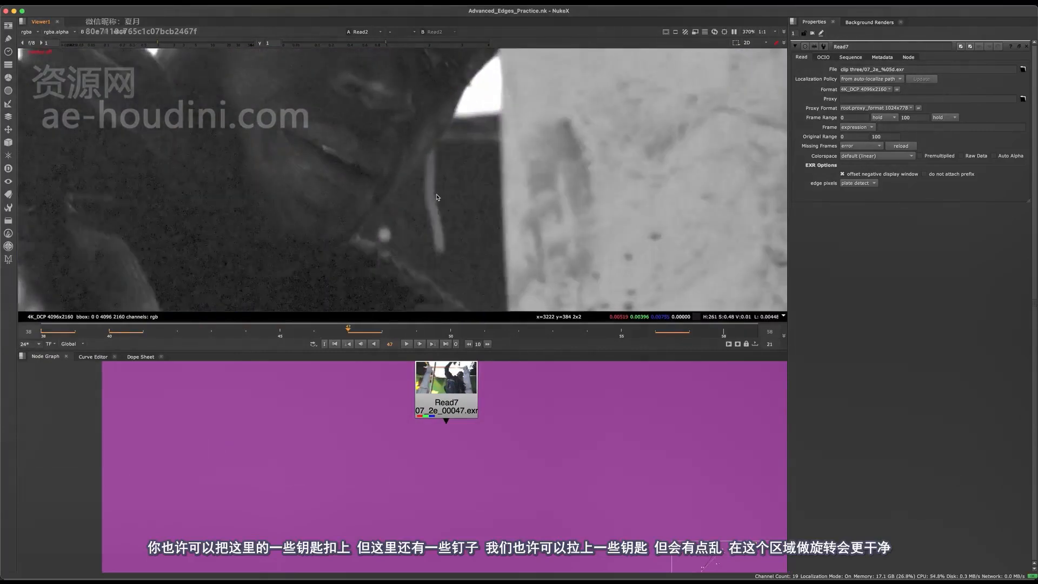
key(g)
scroll(428, 188, down, 2)
scroll(443, 176, down, 2)
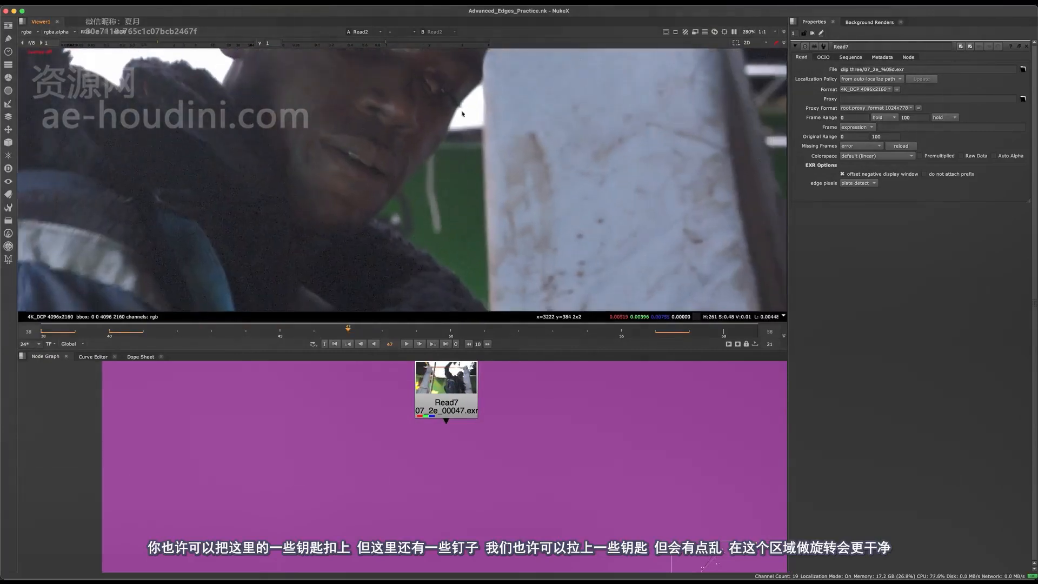
Return to frame 38 after checking the late frames, then add a Roto node and place it below and beside Read7
click(702, 335)
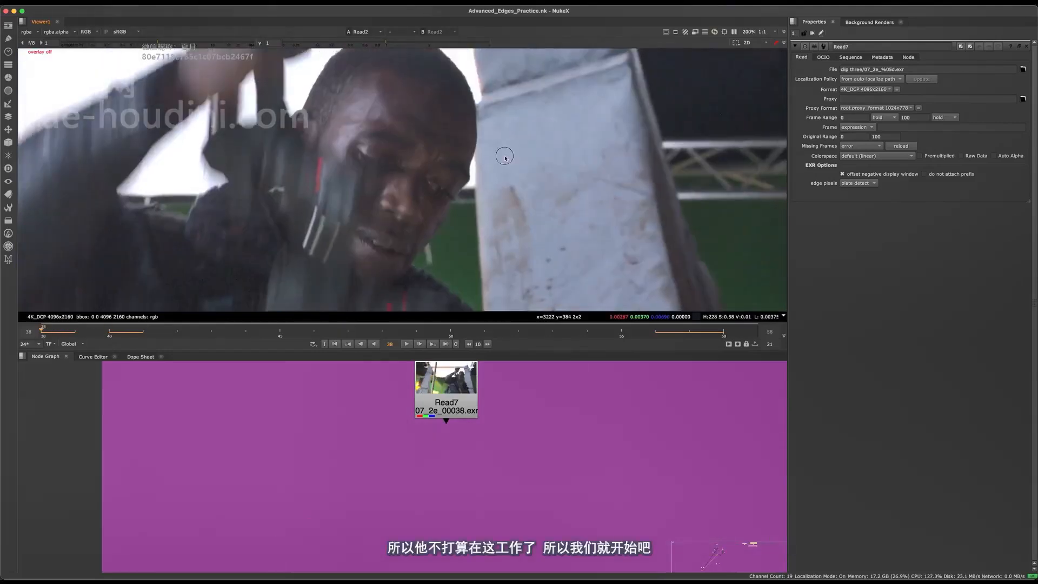
scroll(505, 157, up, 6)
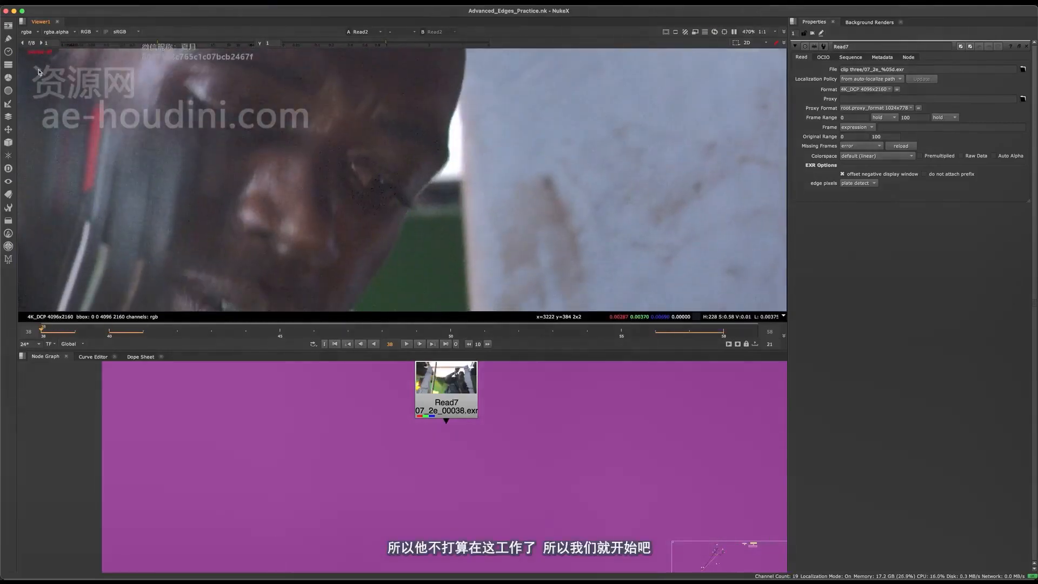
key(o)
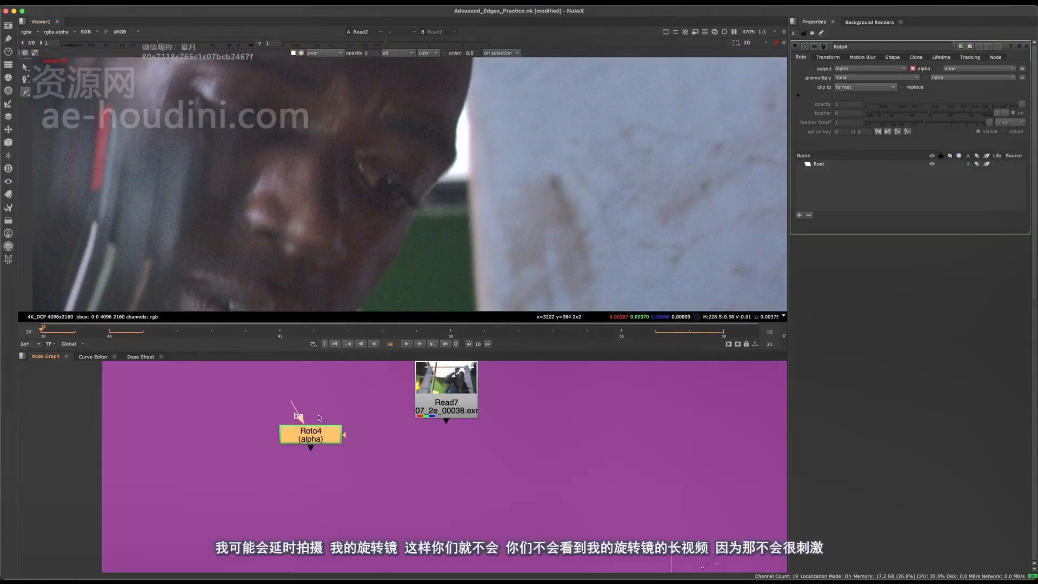
scroll(487, 139, down, 5)
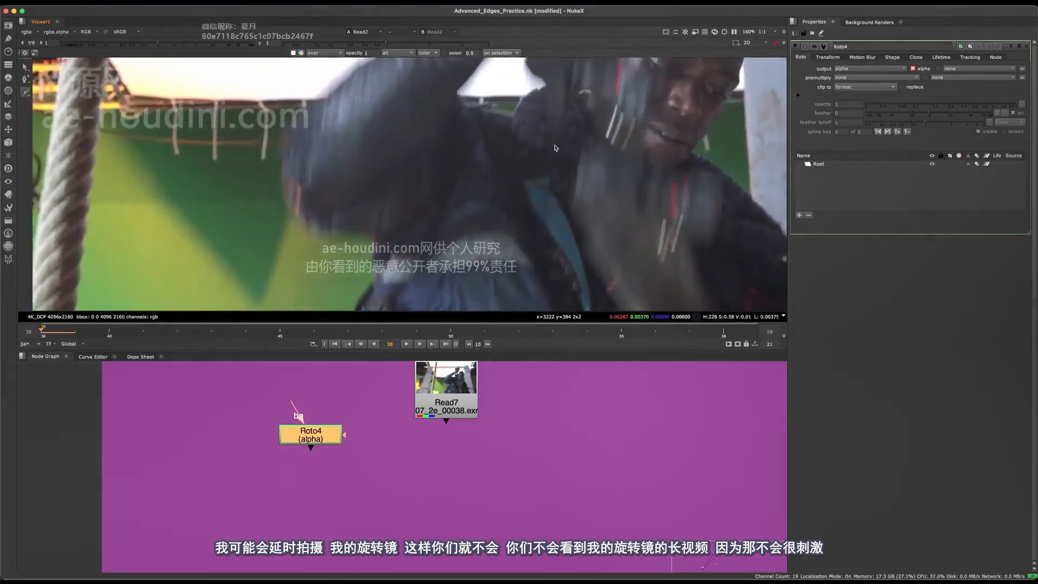
scroll(573, 138, down, 1)
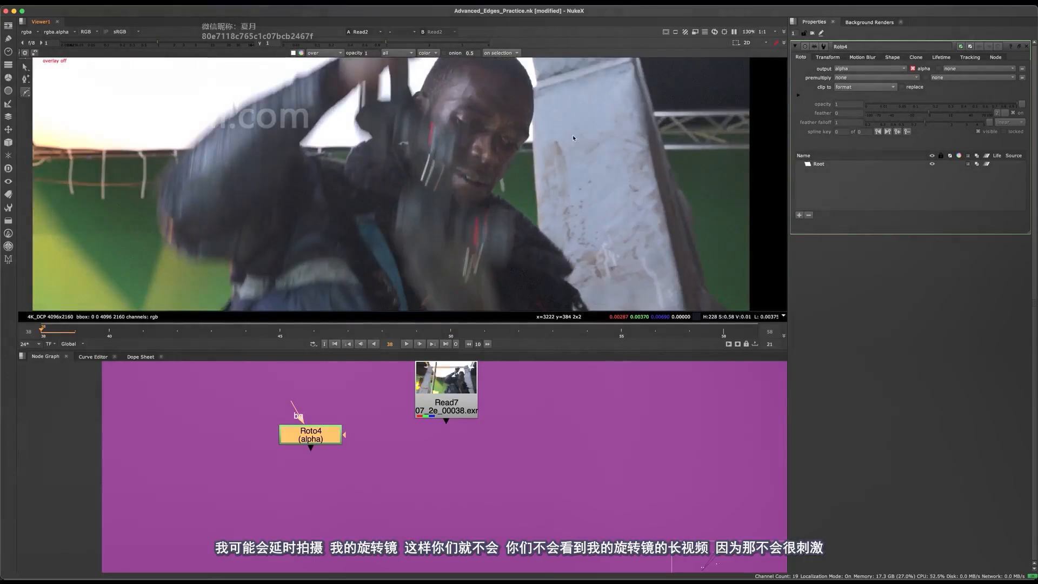
drag(317, 435, 325, 481)
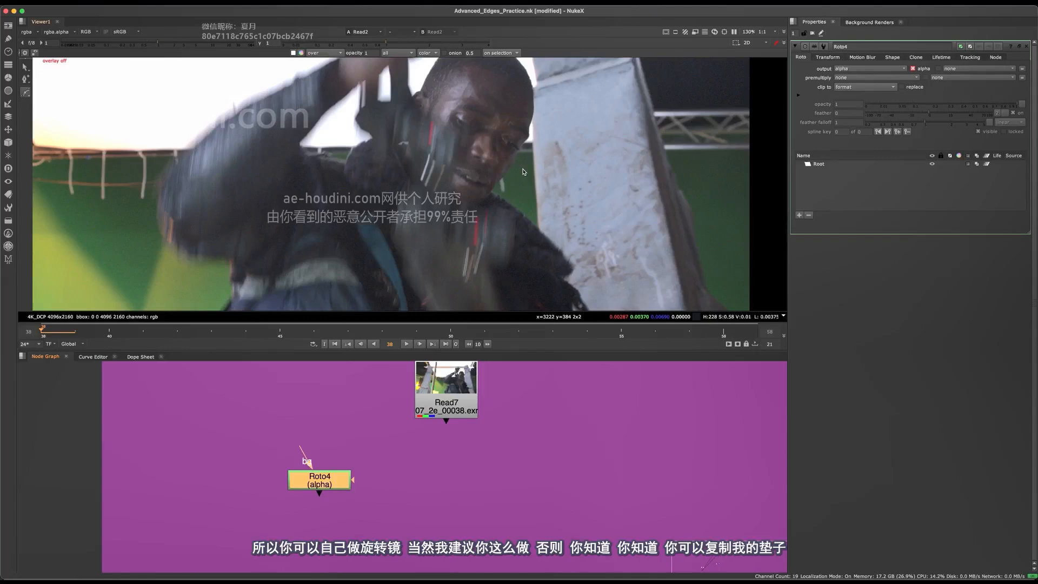
middle_drag(470, 194, 687, 179)
middle_drag(638, 150, 300, 142)
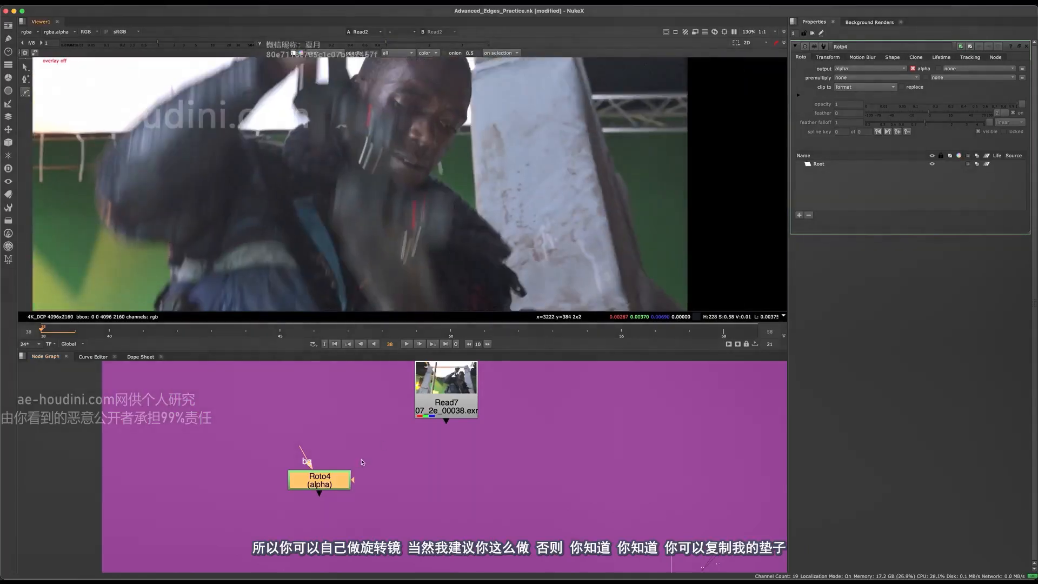
drag(329, 479, 319, 476)
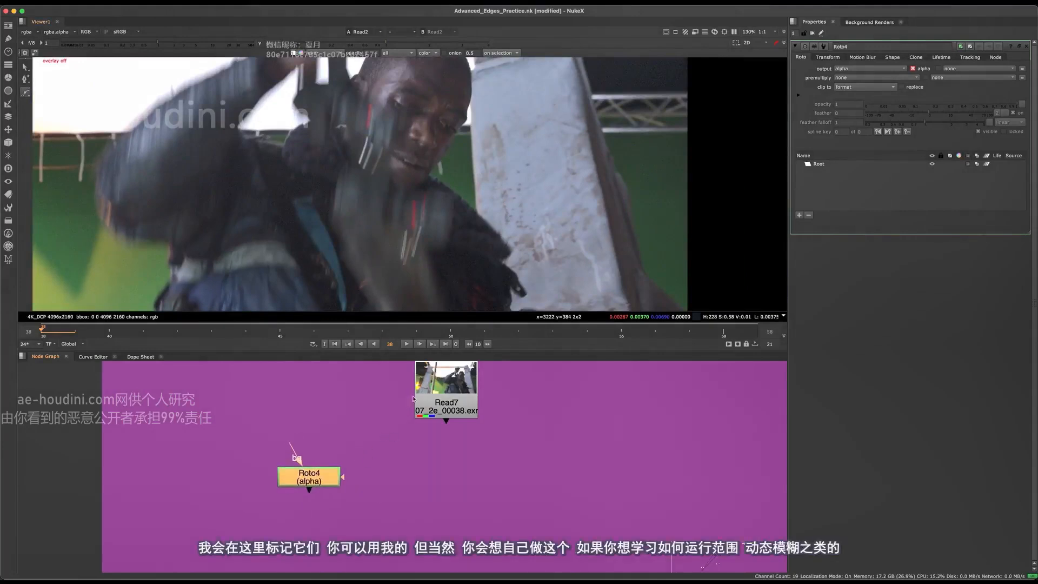
Examine the motion-blurred raised arm and the sharper face edge at frame 38
middle_drag(439, 214, 408, 427)
middle_drag(278, 230, 303, 184)
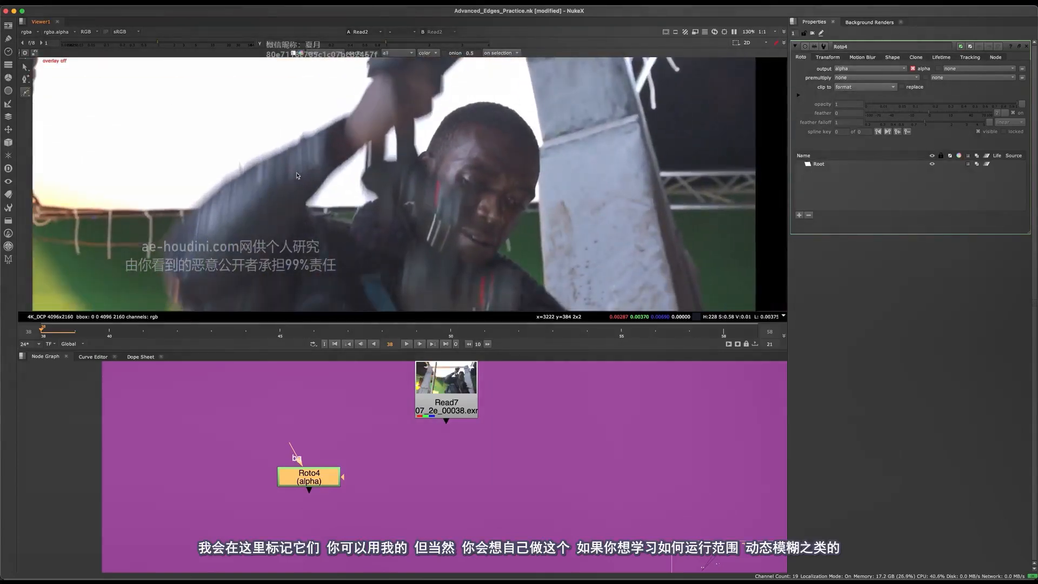
middle_drag(425, 143, 483, 106)
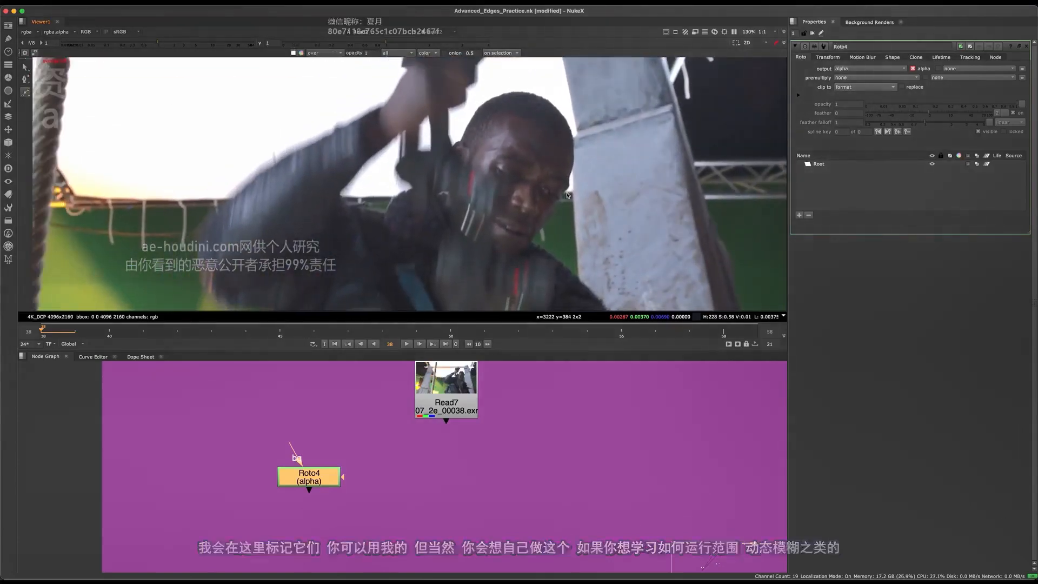
middle_drag(597, 174, 487, 142)
middle_drag(501, 182, 484, 190)
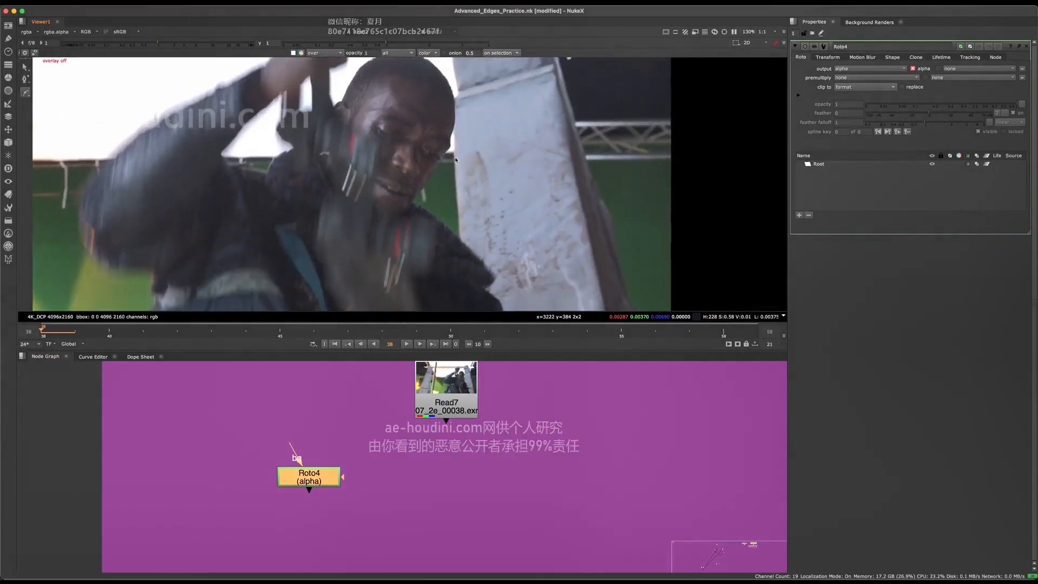
scroll(460, 157, up, 8)
scroll(470, 135, down, 6)
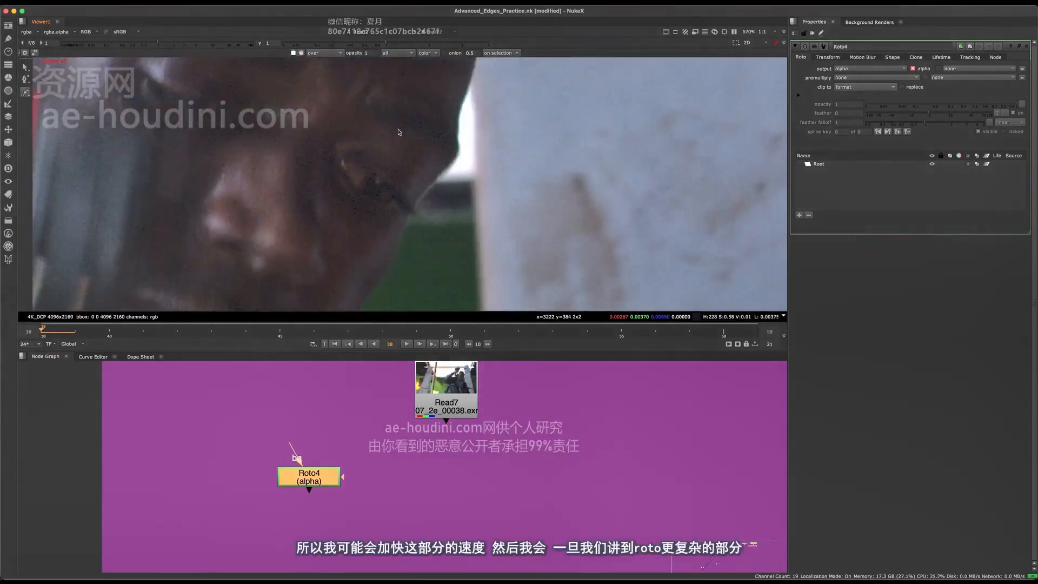
scroll(494, 178, down, 4)
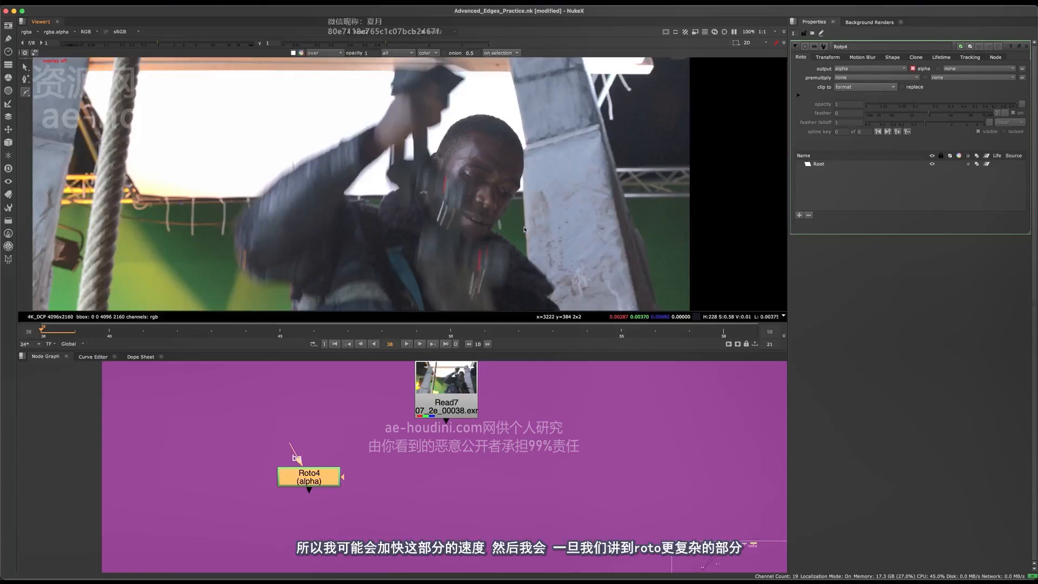
Examine the edges of the jacket, lower body and blurred arm at frame 38
middle_drag(541, 259, 519, 173)
middle_drag(524, 278, 519, 221)
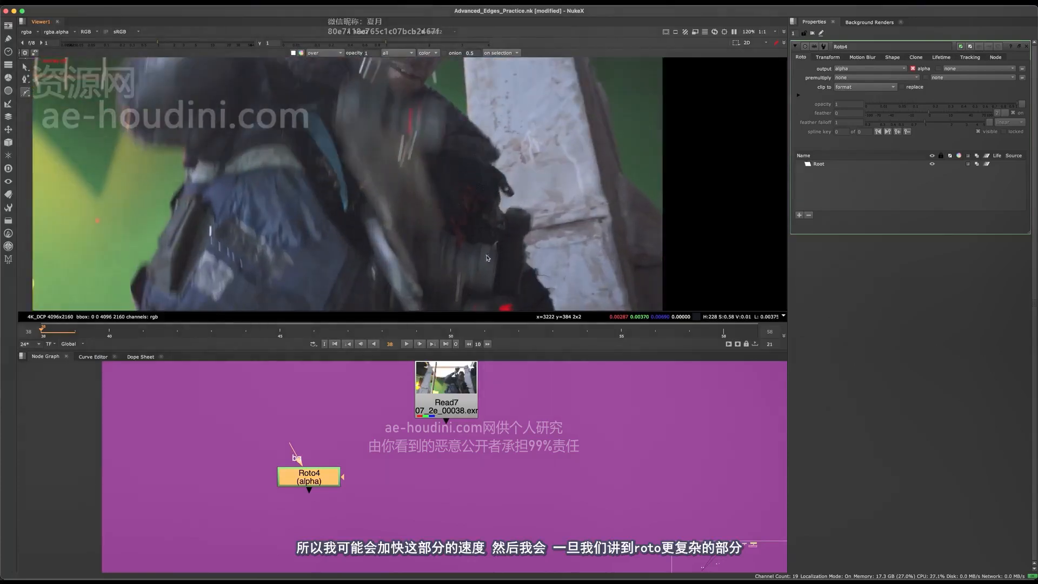
middle_drag(393, 262, 505, 176)
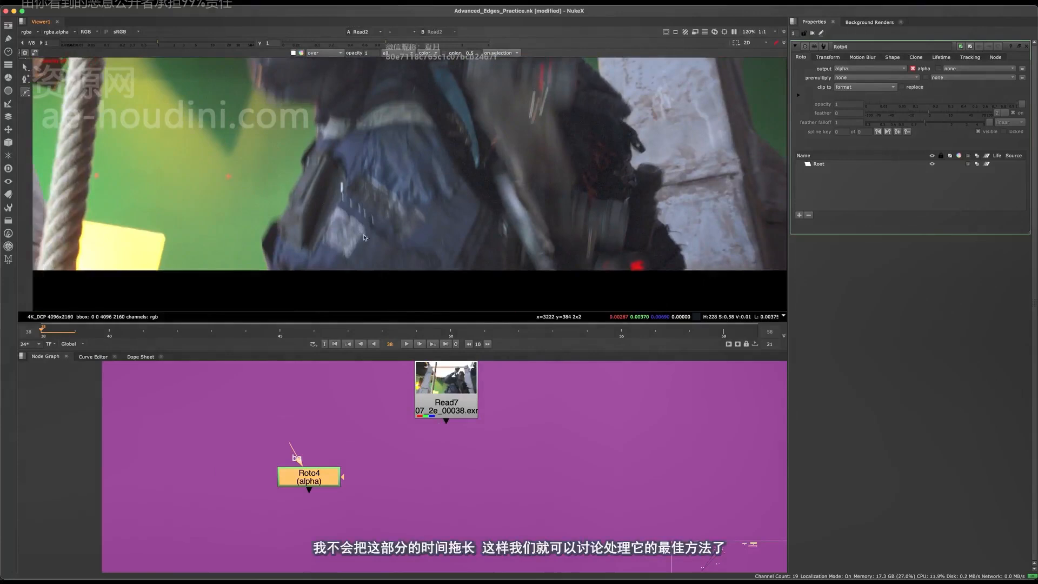
middle_drag(449, 220, 513, 303)
middle_drag(514, 216, 330, 292)
middle_drag(350, 179, 580, 125)
scroll(537, 119, up, 4)
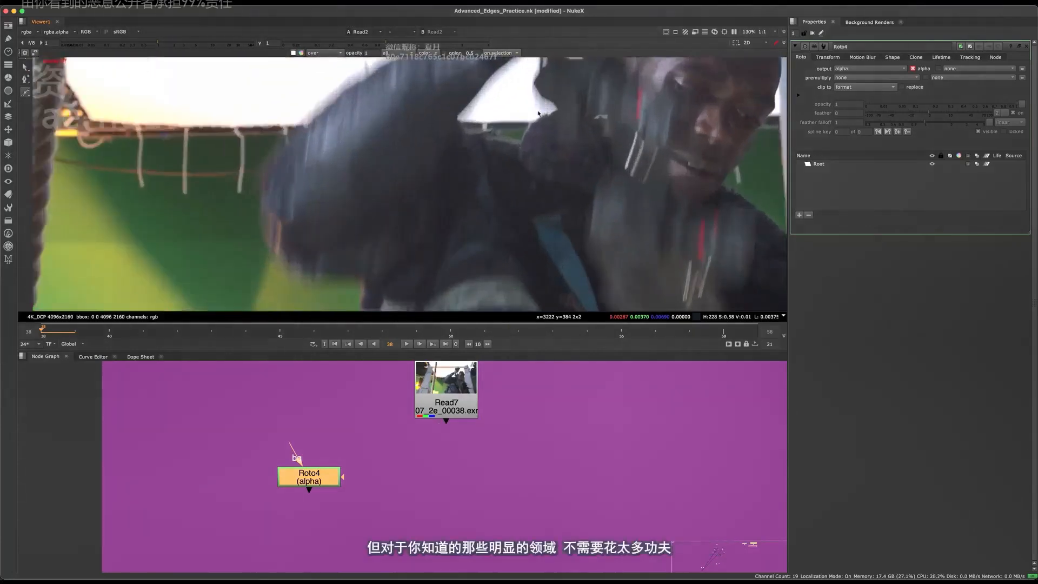
middle_drag(540, 156, 335, 140)
middle_drag(597, 120, 476, 147)
Start a Bezier shape on the forehead edge beside the pillar, placing points along the centre of the edge blur
scroll(443, 183, up, 12)
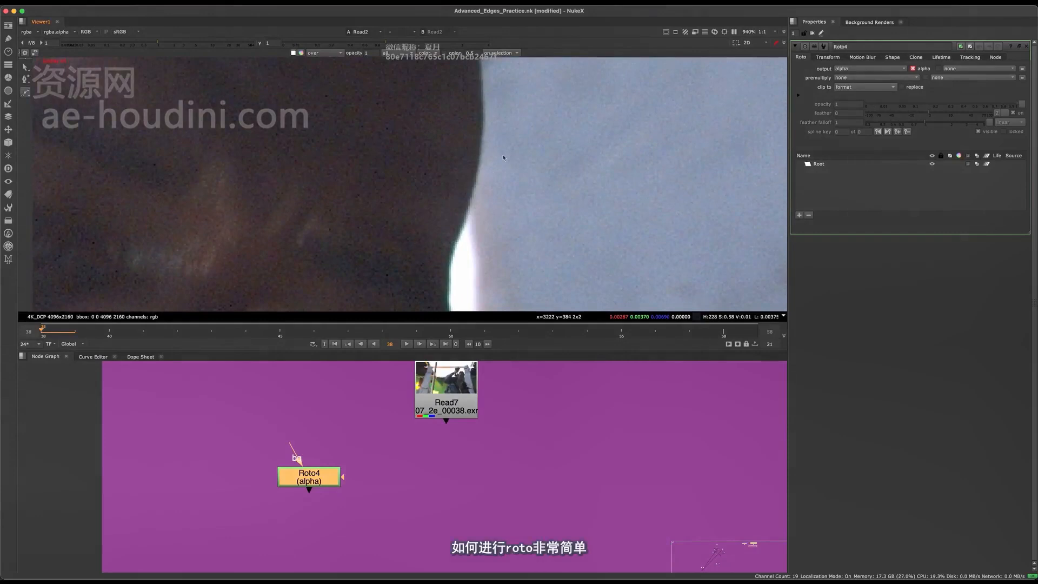
middle_drag(503, 157, 540, 131)
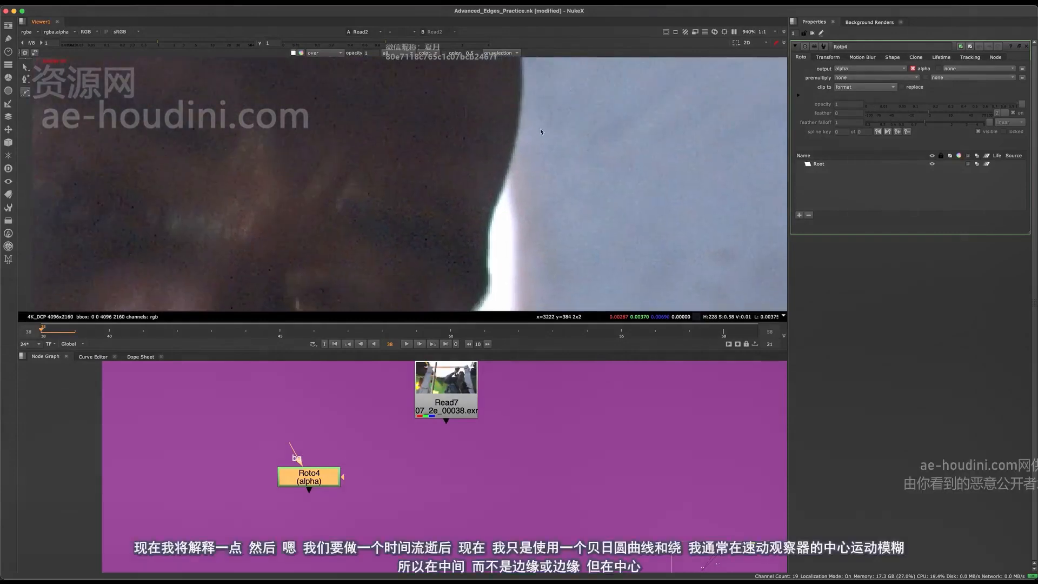
click(523, 107)
drag(497, 204, 487, 225)
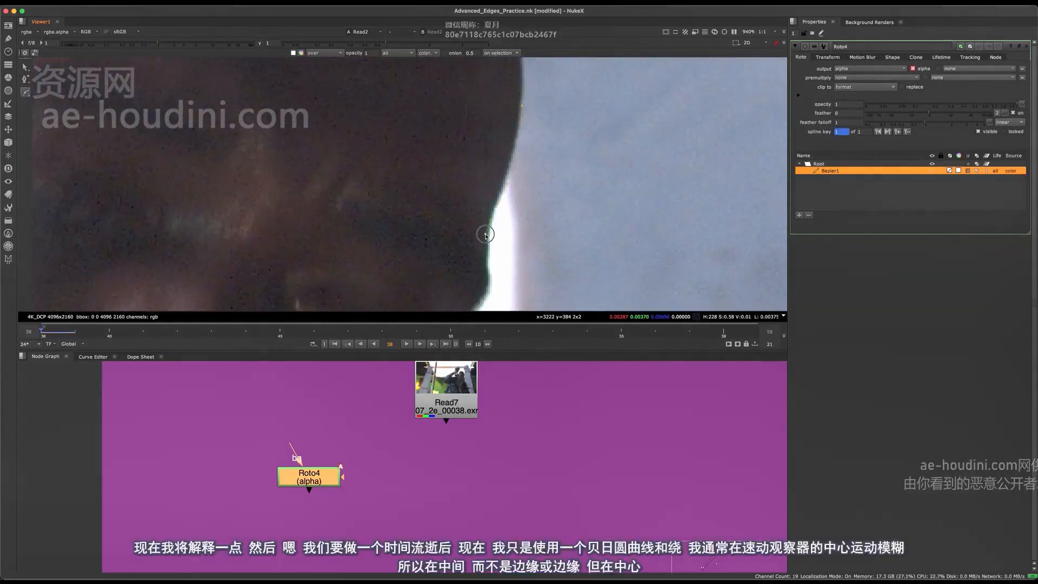
Continue the Bezier down the brow to the cheekbone beside the white background gap
scroll(485, 234, down, 5)
middle_drag(486, 234, 492, 130)
scroll(493, 129, up, 6)
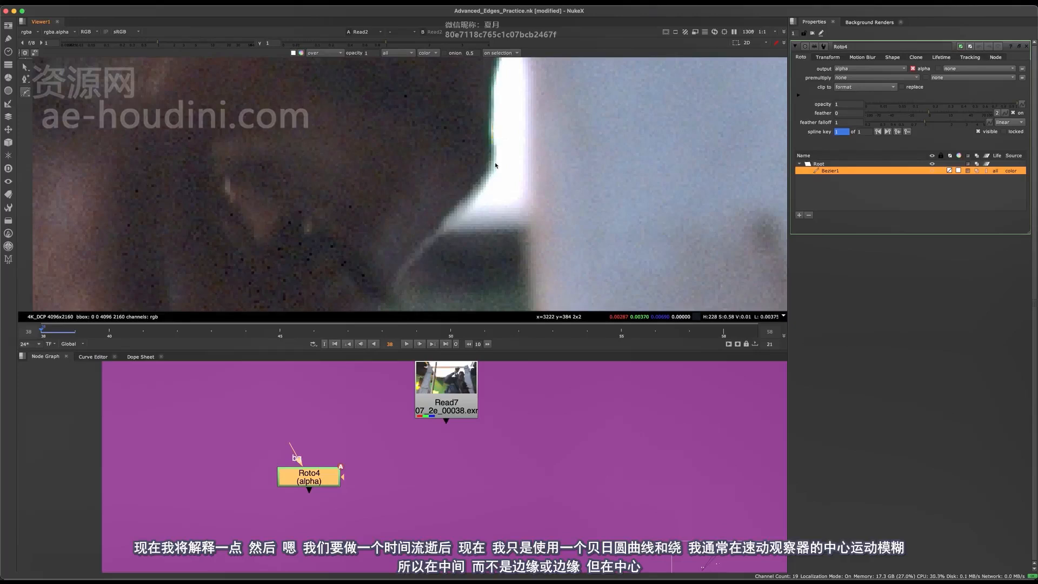
scroll(492, 174, down, 3)
scroll(515, 138, up, 2)
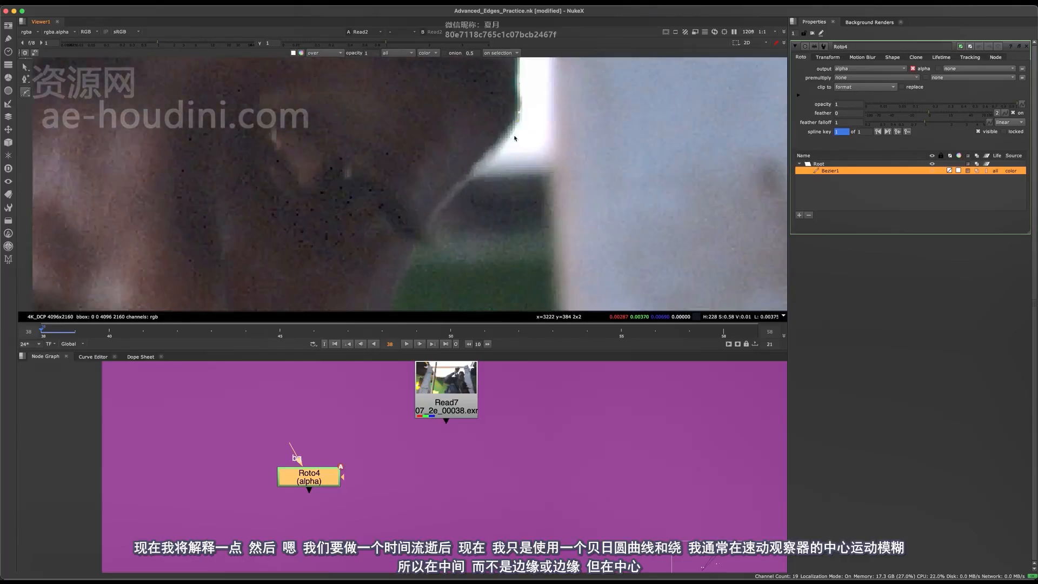
middle_drag(503, 146, 549, 136)
scroll(550, 136, down, 3)
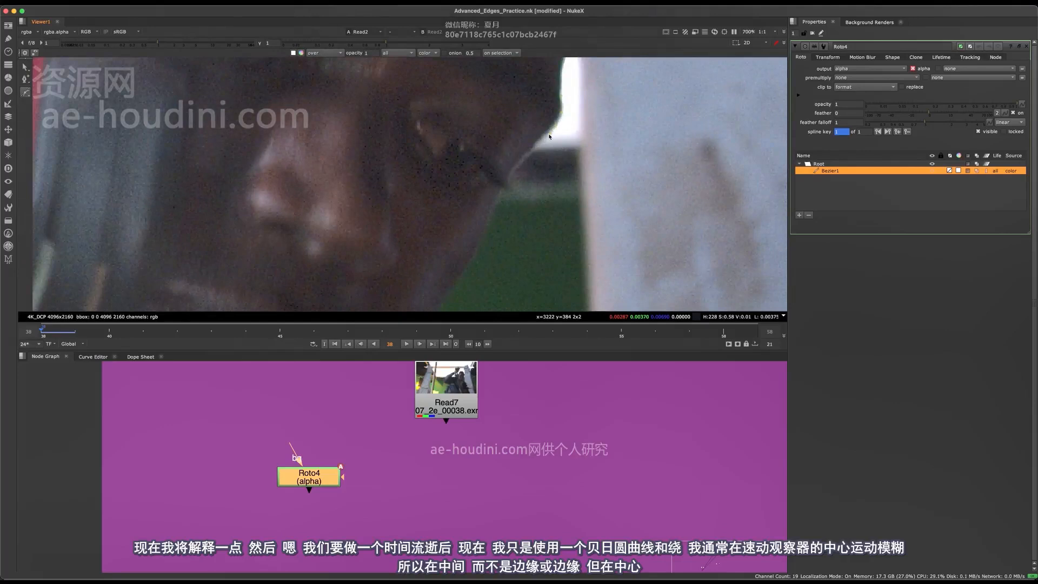
scroll(535, 147, up, 3)
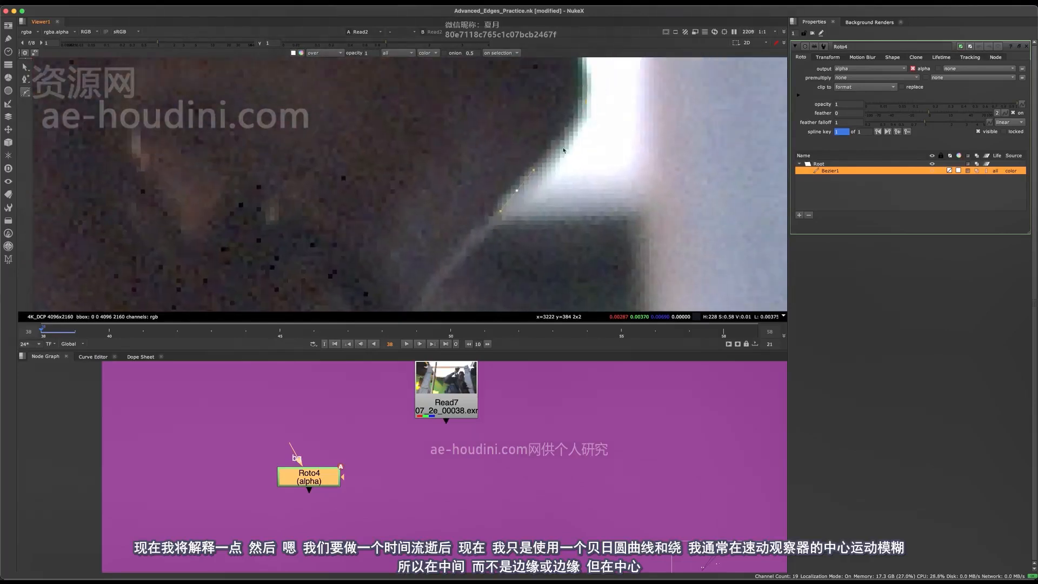
scroll(555, 156, up, 1)
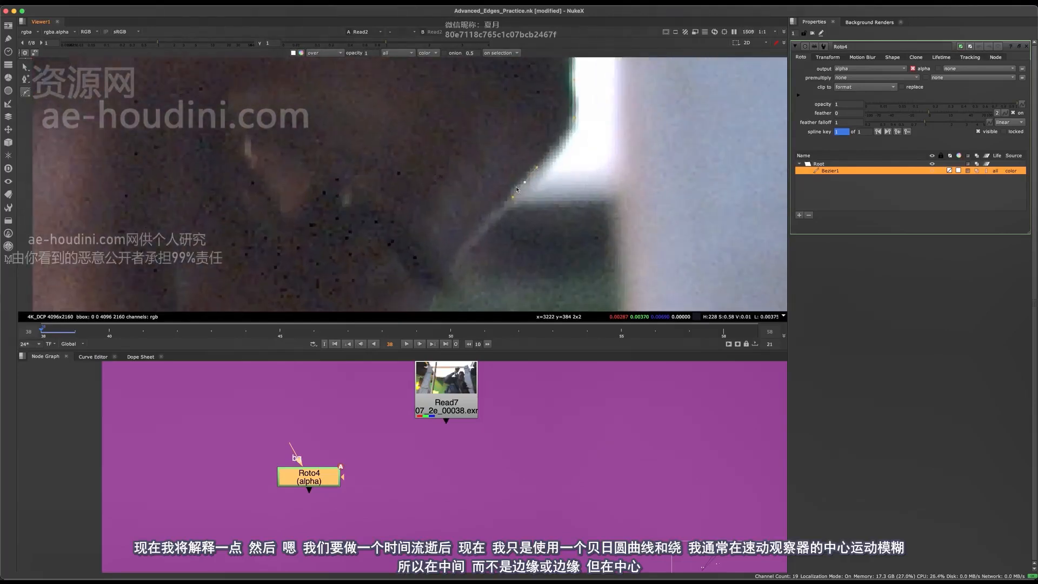
Add Bezier points down the cheekbone past the eyelashes to the start of the green background
scroll(561, 155, down, 2)
middle_drag(535, 187, 585, 118)
click(534, 162)
click(525, 179)
click(517, 197)
scroll(528, 151, down, 3)
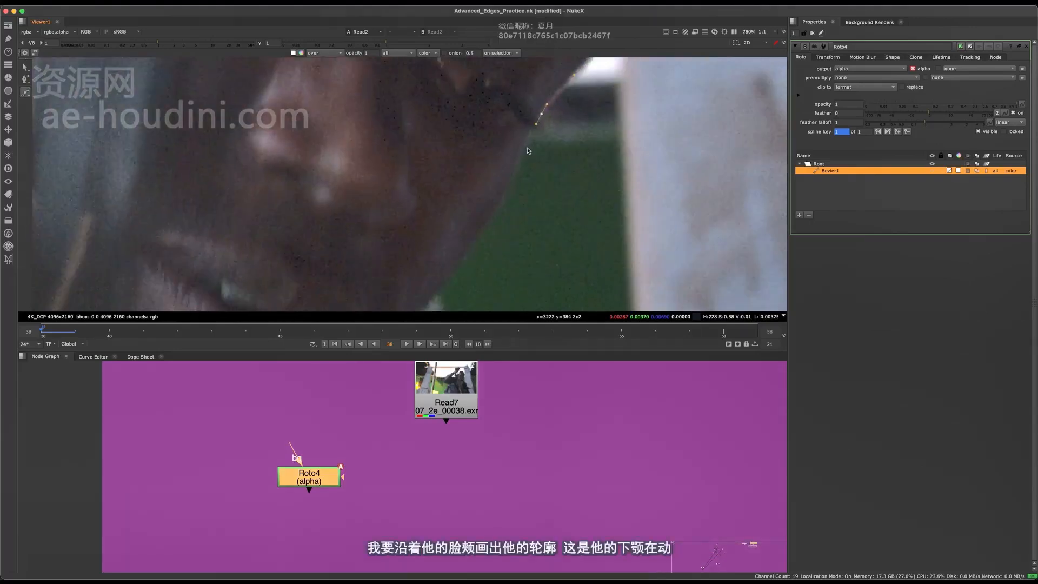
Trace the Bezier along the cheek against the green background toward the mouth
scroll(513, 178, down, 3)
scroll(519, 177, up, 5)
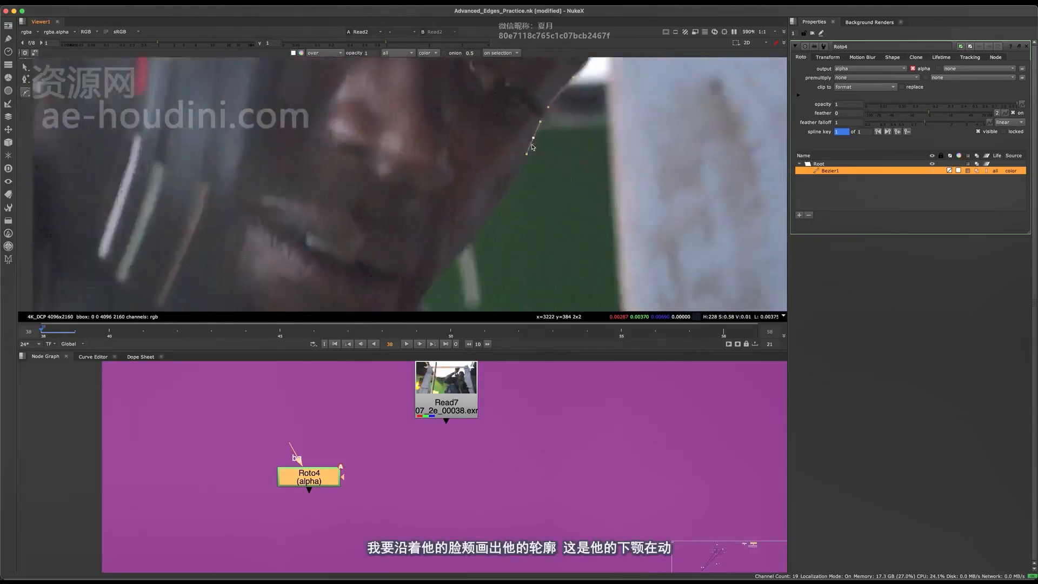
middle_drag(485, 230, 516, 189)
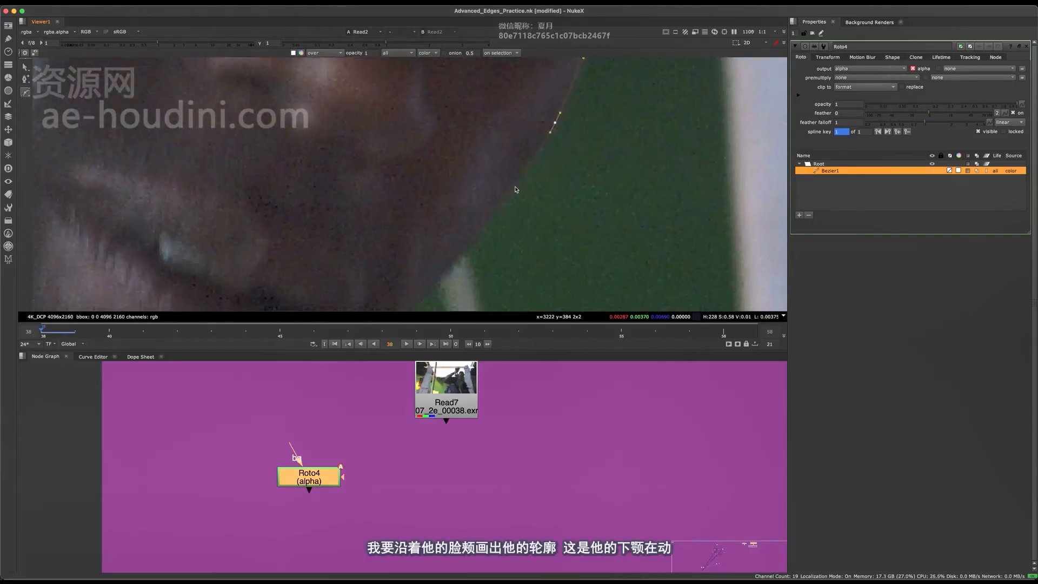
drag(505, 200, 501, 209)
middle_drag(501, 209, 566, 155)
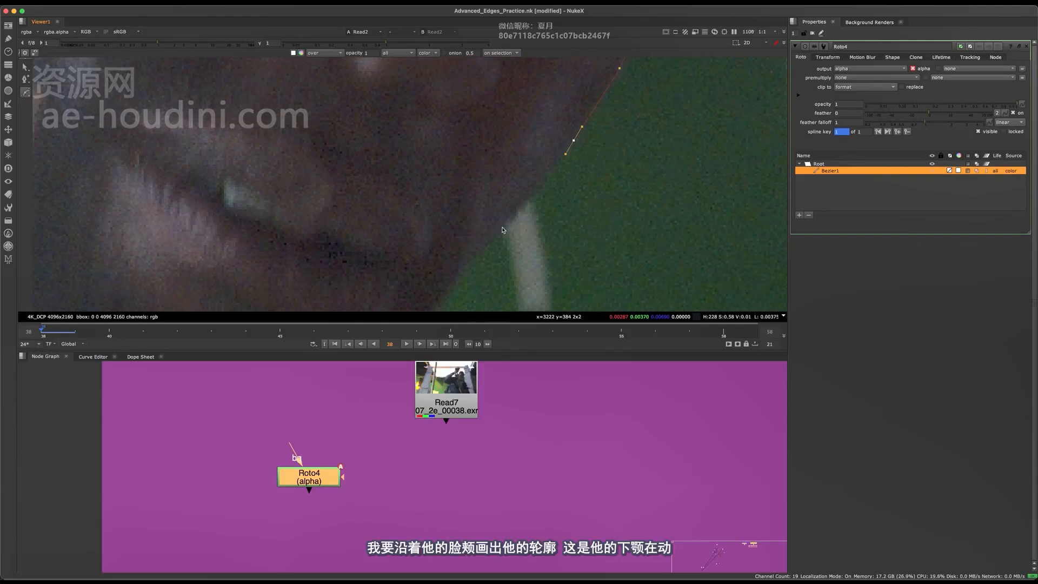
Extend the Bezier along the jaw past the grey strap to where the face meets the dark collar
scroll(533, 222, down, 4)
middle_drag(459, 276, 525, 175)
key(super+z)
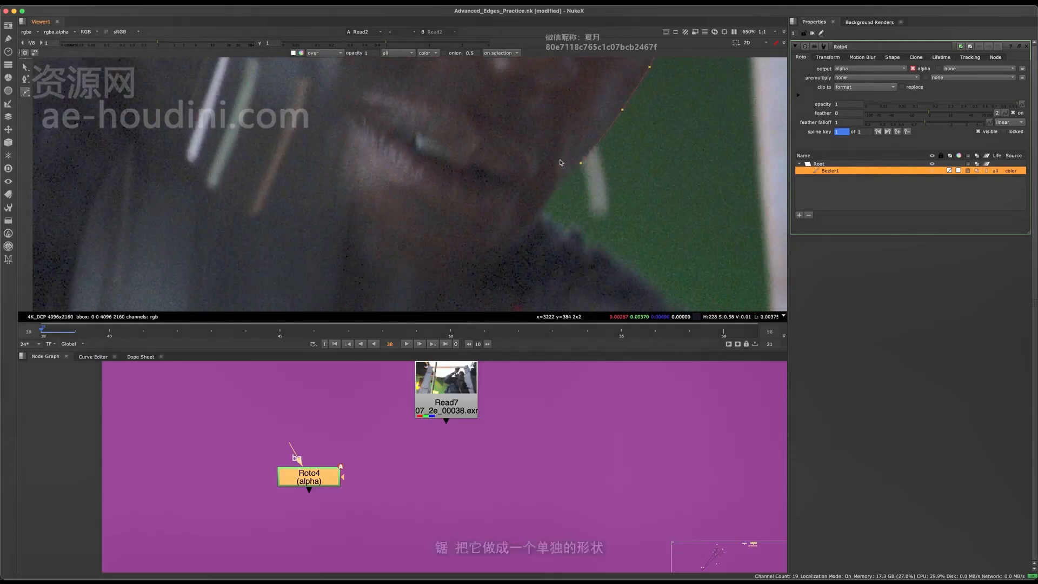
click(544, 194)
drag(535, 199, 533, 203)
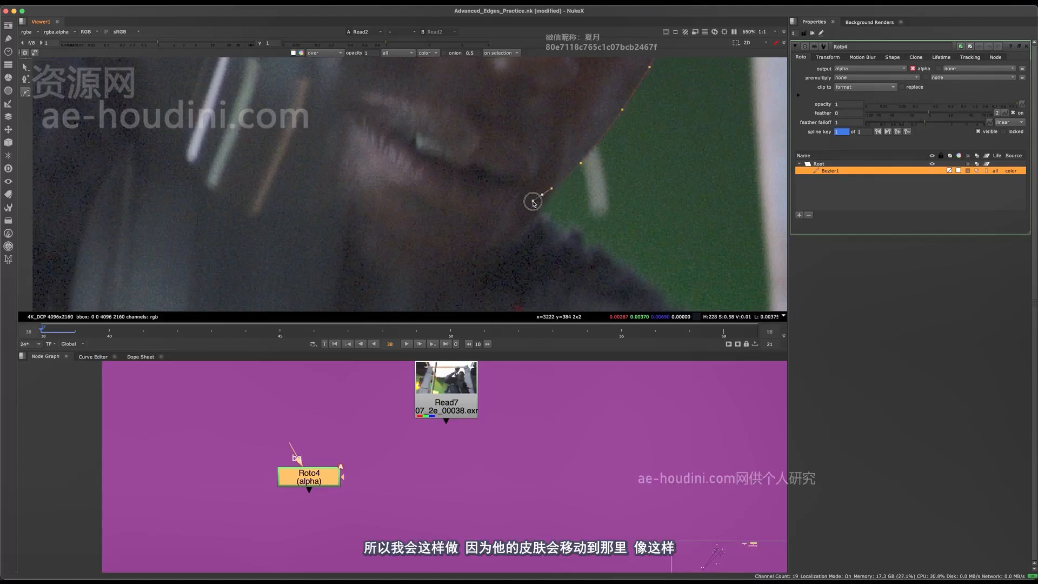
Bring the Bezier back up through the inside of the face past the nose and eye, and close it at the forehead
middle_drag(533, 109, 505, 173)
click(537, 142)
middle_drag(579, 78, 490, 198)
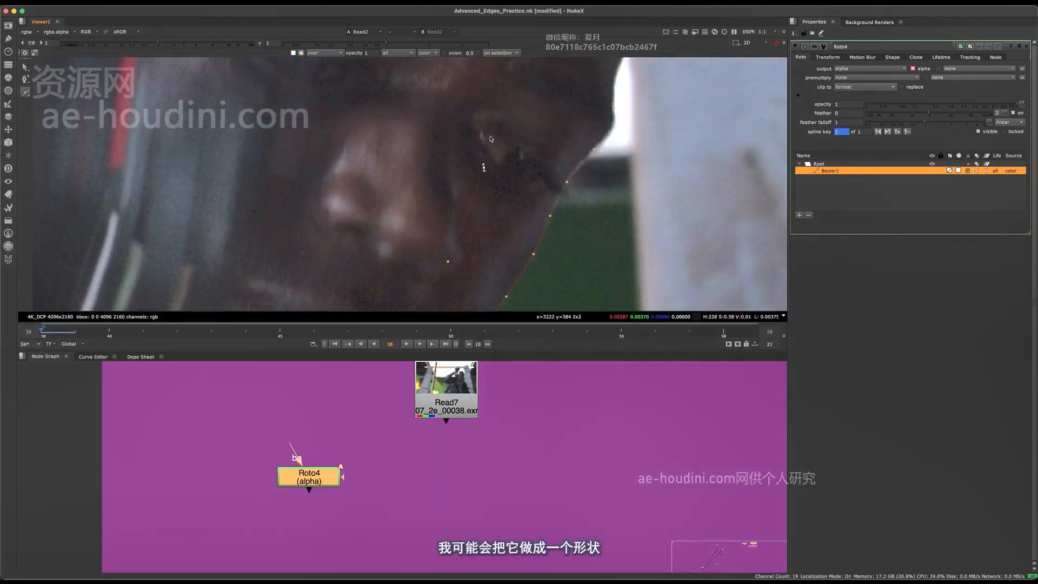
drag(518, 100, 530, 92)
middle_drag(568, 93, 490, 173)
scroll(533, 155, up, 3)
drag(512, 93, 521, 93)
middle_drag(523, 155, 487, 297)
click(514, 171)
key(Return)
scroll(536, 139, down, 10)
scroll(530, 174, up, 5)
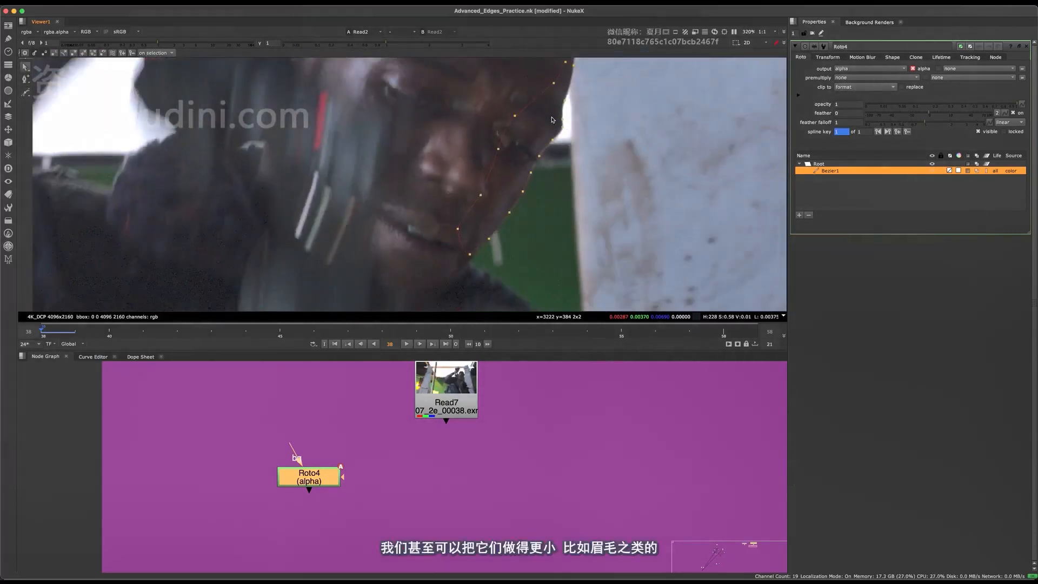
scroll(552, 120, up, 4)
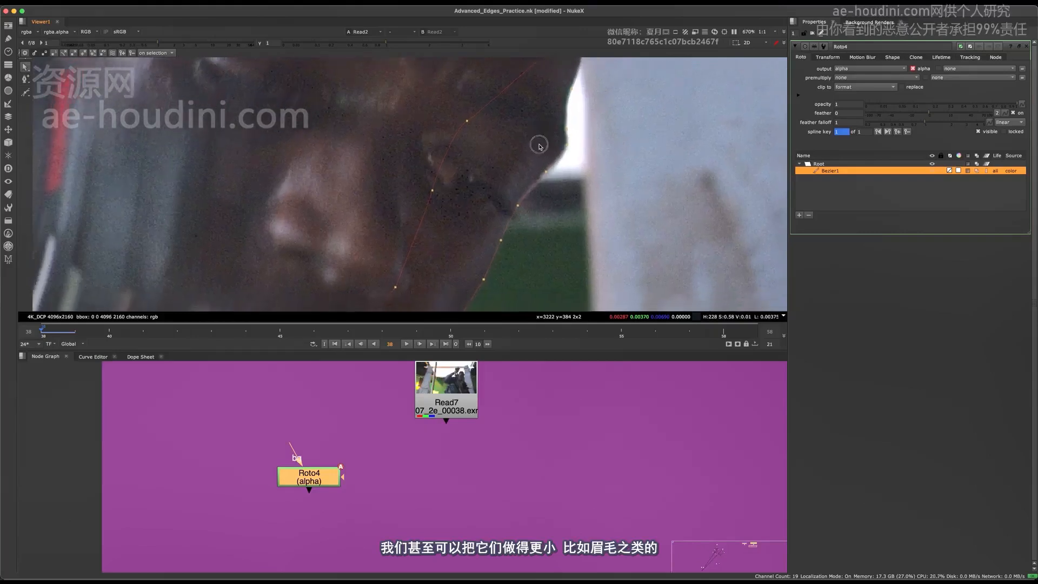
scroll(539, 146, down, 5)
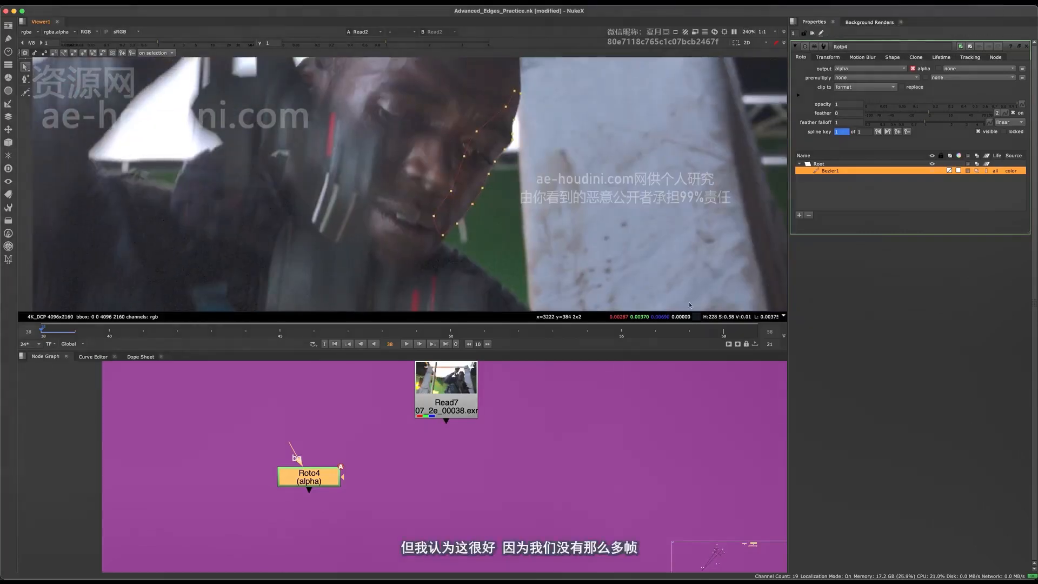
scroll(458, 232, down, 2)
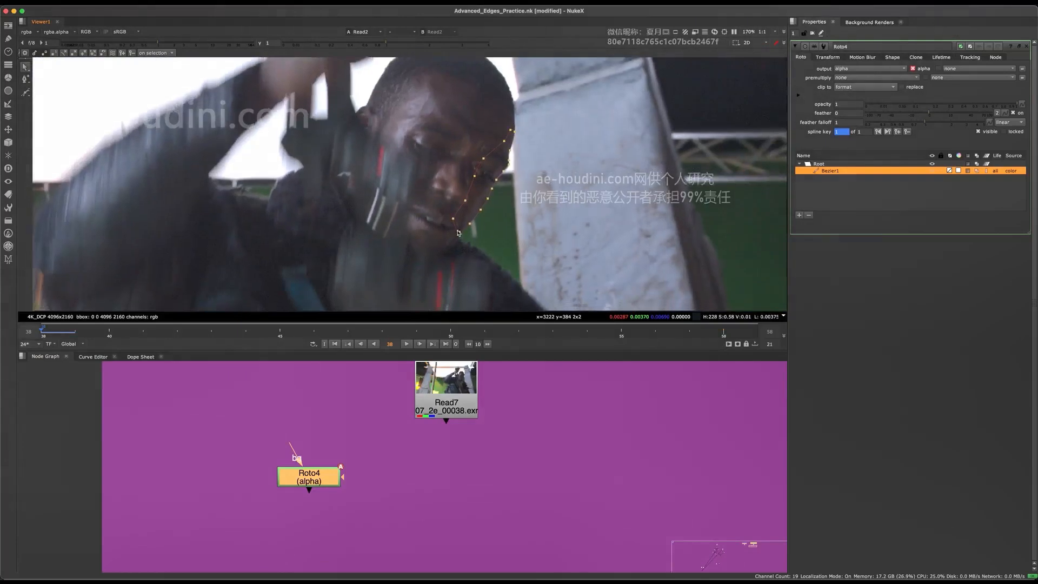
scroll(600, 180, up, 2)
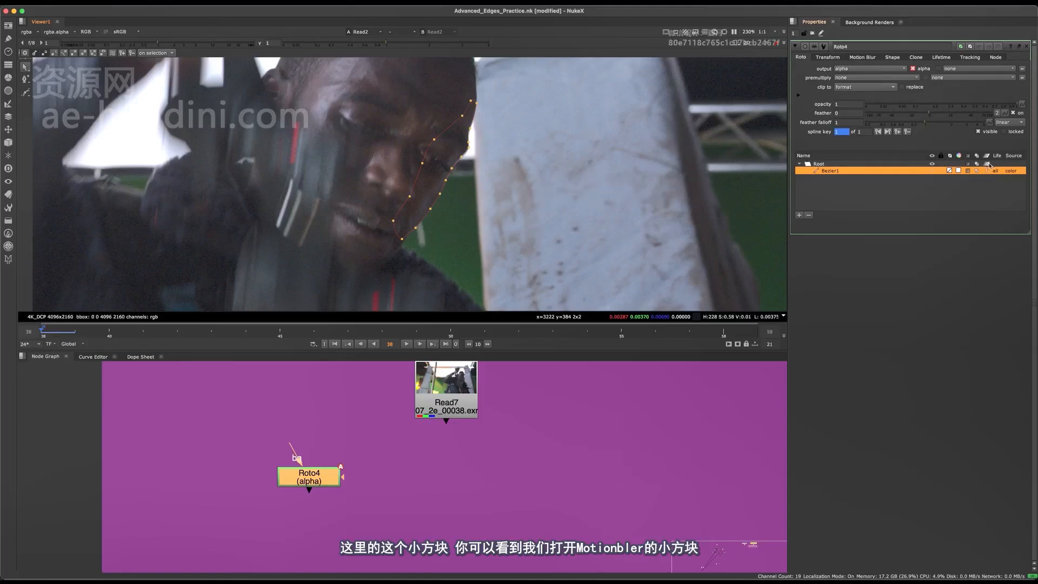
Select all points of the Bezier shape and step through the neighbouring frames, stopping at frame 40
middle_drag(594, 70, 588, 113)
drag(587, 113, 377, 275)
mouse_move(520, 237)
middle_down()
mouse_move(522, 170)
mouse_move(511, 224)
middle_up()
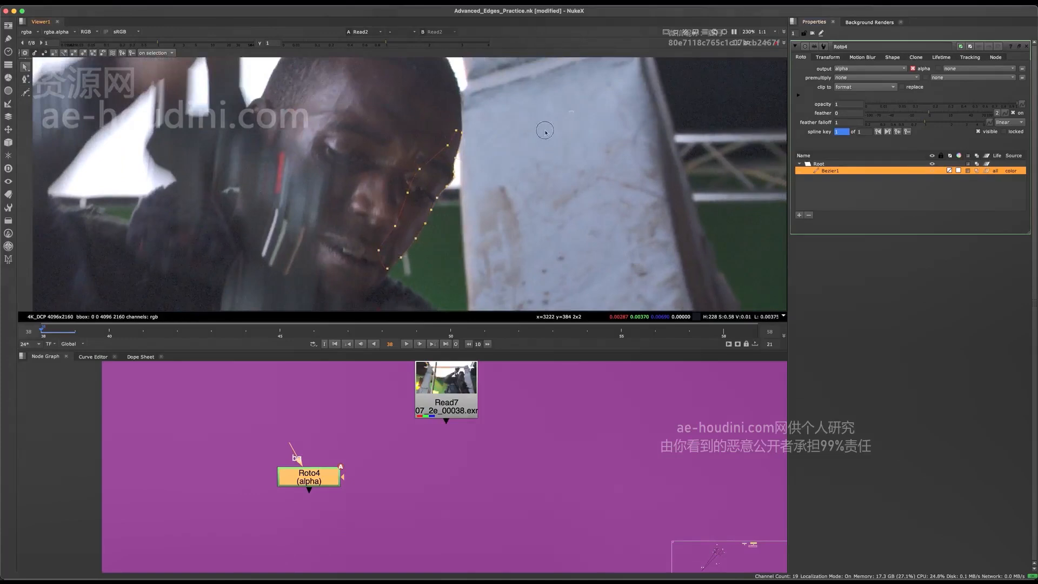
middle_drag(423, 228, 498, 169)
key(Right)
key(Right)
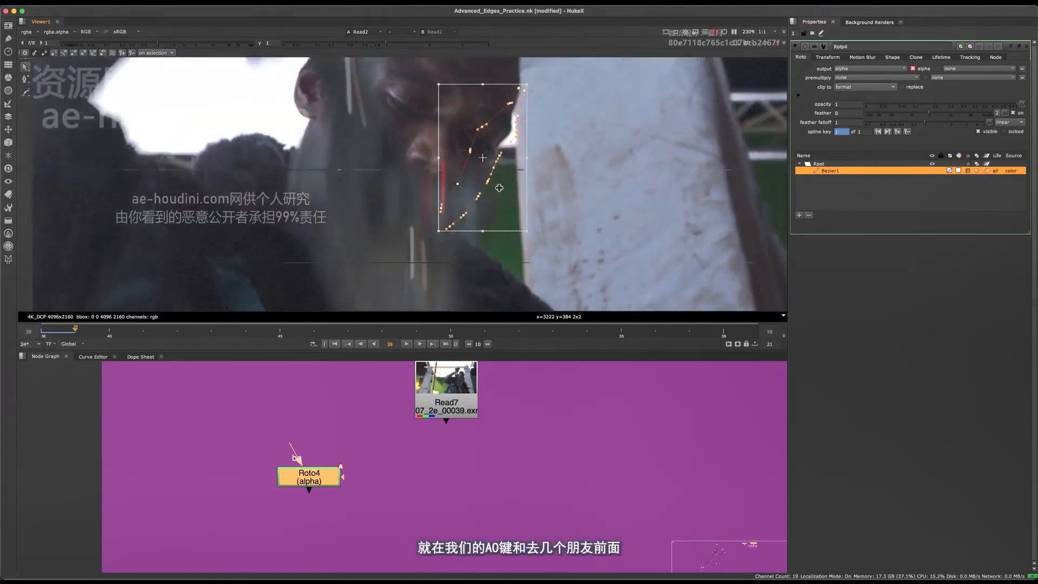
key(Left)
key(Left)
key(Left)
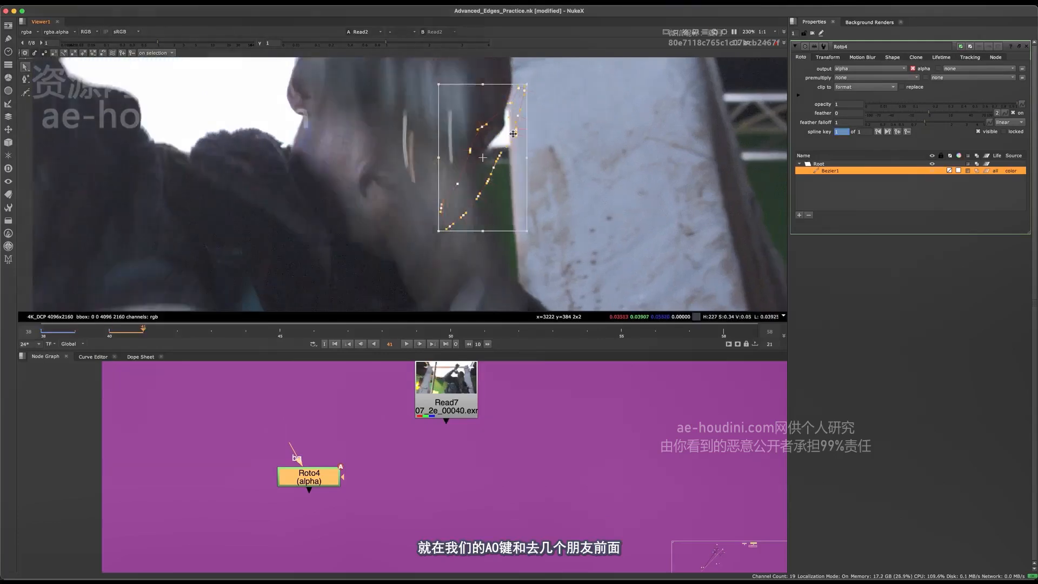
key(Right)
key(Right)
key(Right)
key(Right)
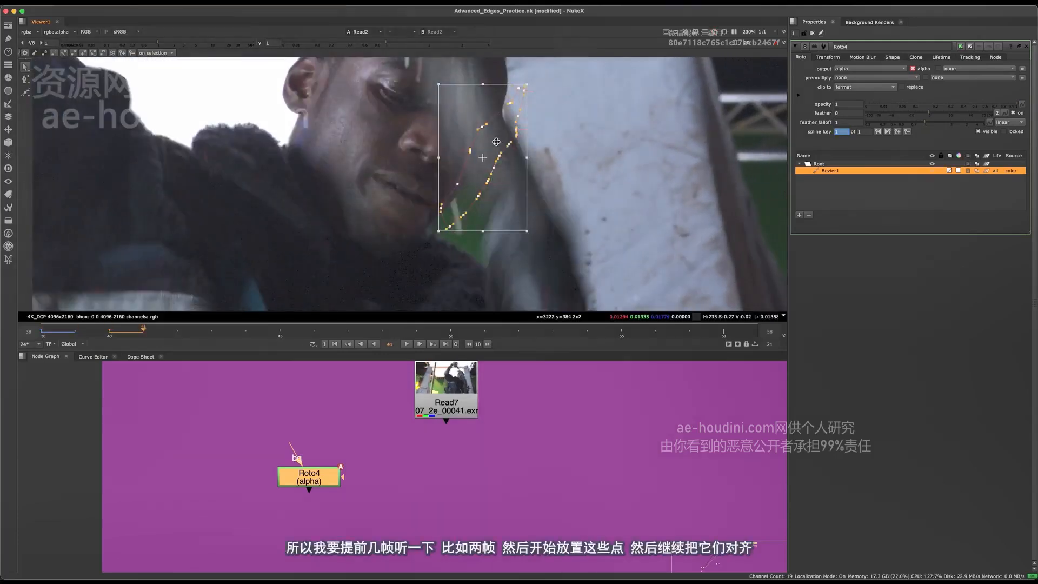
key(Left)
key(Left)
key(Right)
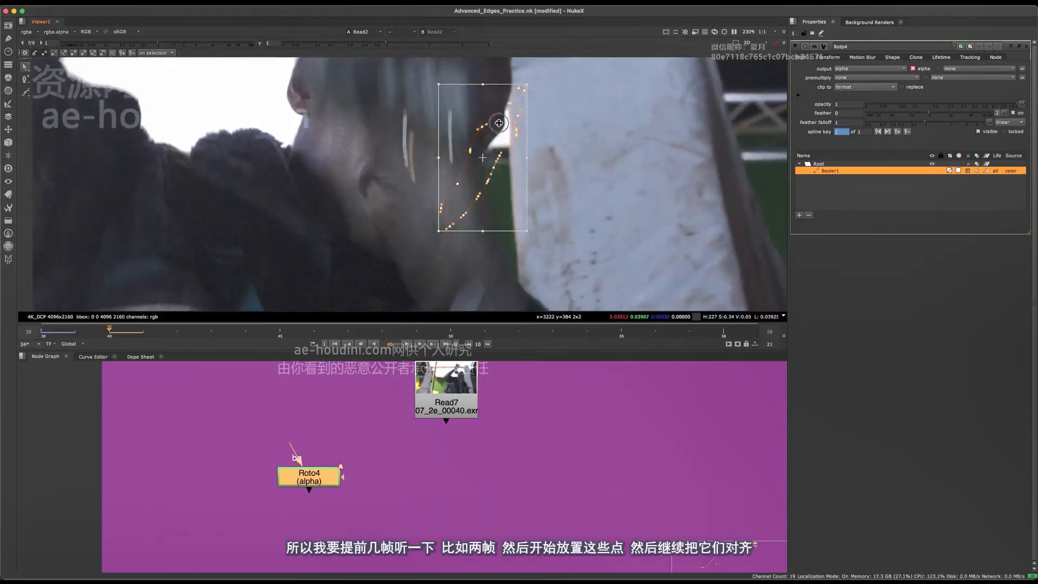
At frame 40, move the whole Bezier onto the face edge and refine points beside the white gap and on the forehead
scroll(500, 125, up, 4)
mouse_move(485, 122)
mouse_down()
mouse_move(459, 109)
mouse_move(472, 114)
mouse_up()
scroll(474, 115, up, 3)
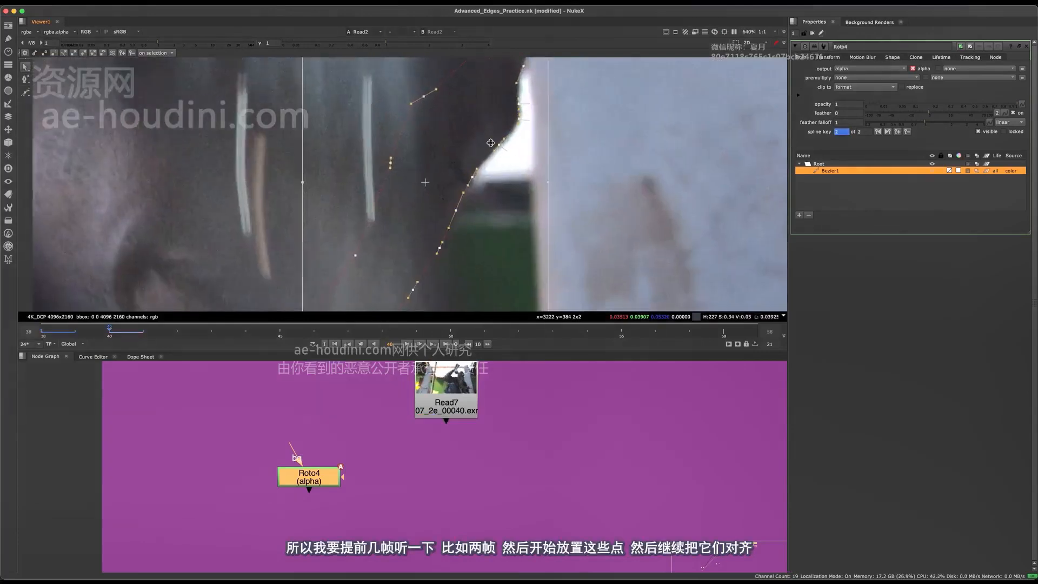
scroll(490, 143, up, 2)
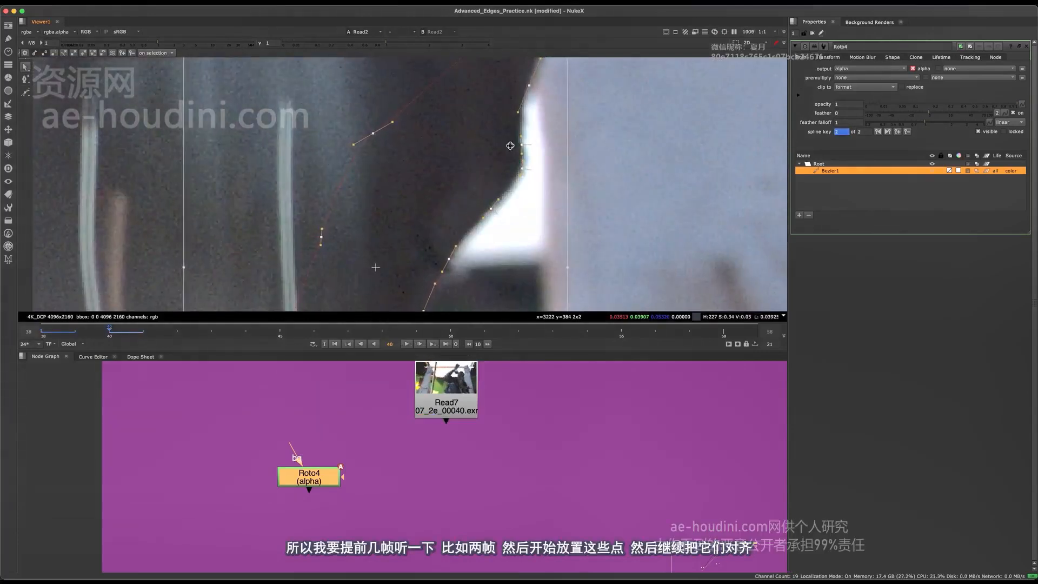
click(493, 227)
middle_drag(510, 145, 487, 260)
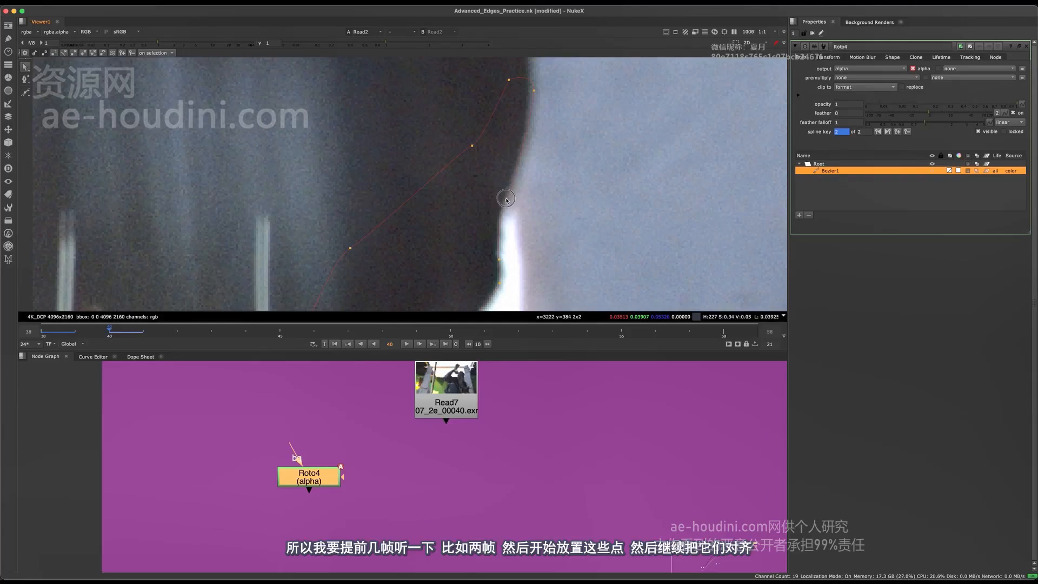
scroll(517, 176, up, 2)
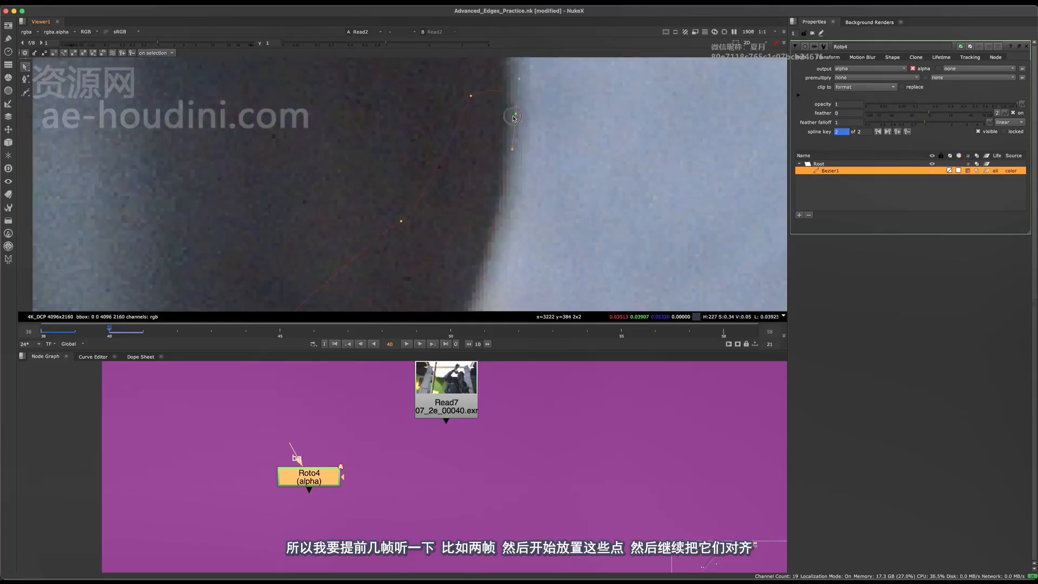
scroll(472, 99, down, 8)
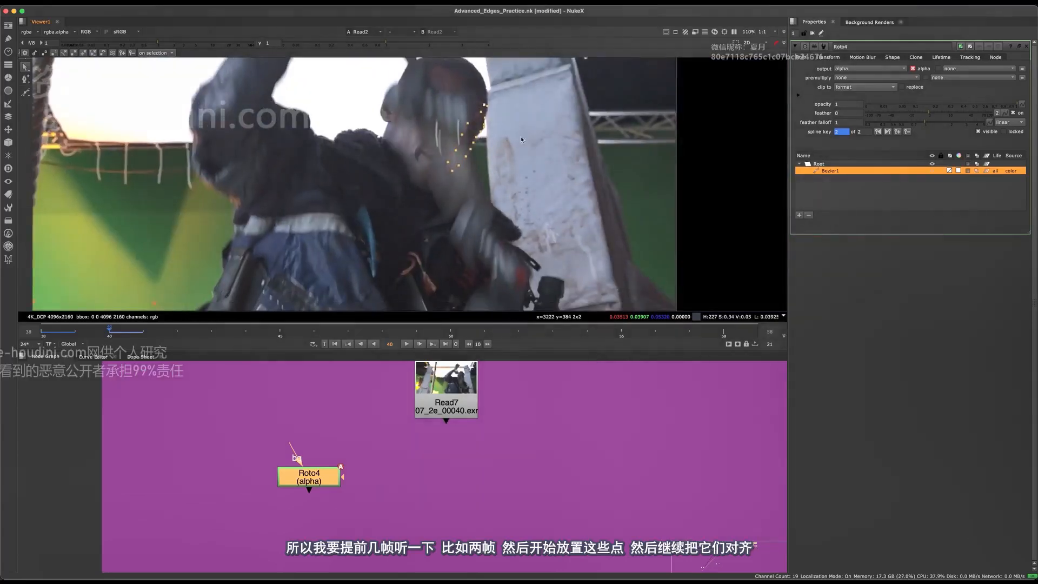
Select all Bezier points, advance to frame 43 and move the shape onto the face edge
middle_drag(515, 143, 500, 196)
drag(538, 124, 389, 233)
scroll(441, 217, up, 8)
key(Right)
key(Right)
key(Right)
scroll(504, 194, down, 5)
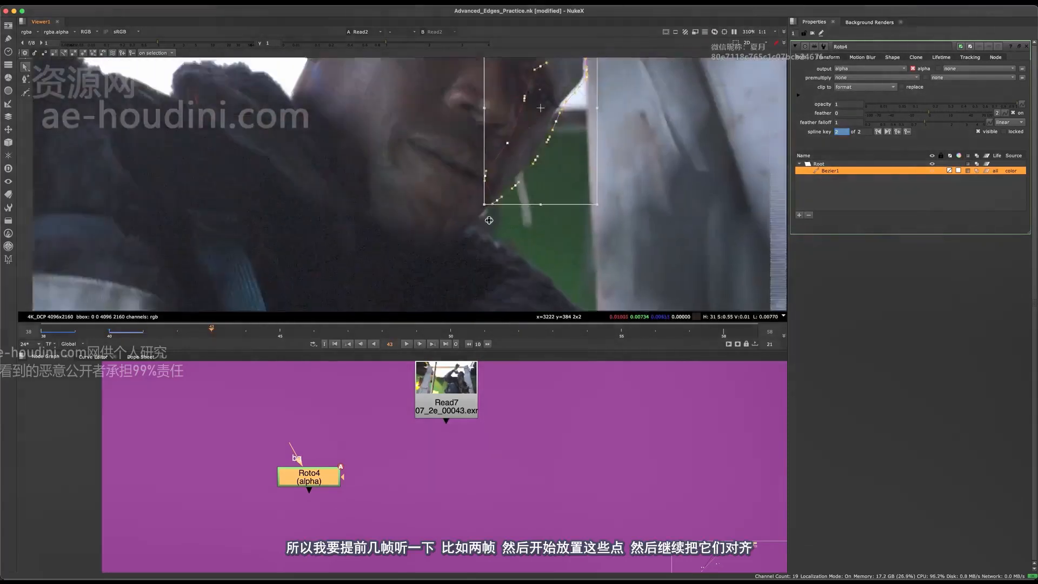
scroll(546, 127, up, 2)
mouse_move(524, 141)
mouse_down()
mouse_move(508, 139)
mouse_move(510, 148)
mouse_up()
scroll(532, 158, up, 3)
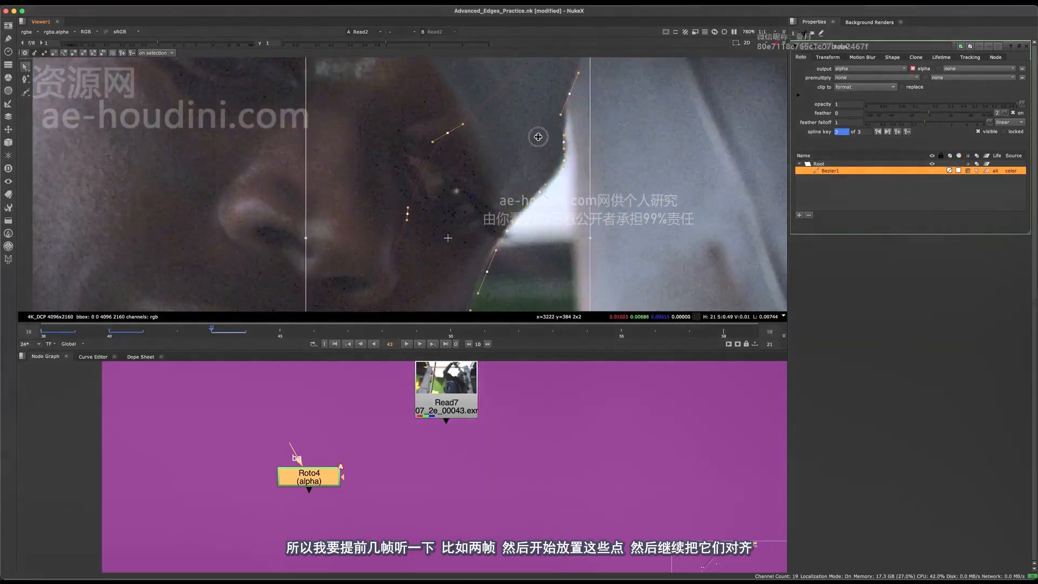
scroll(563, 156, up, 4)
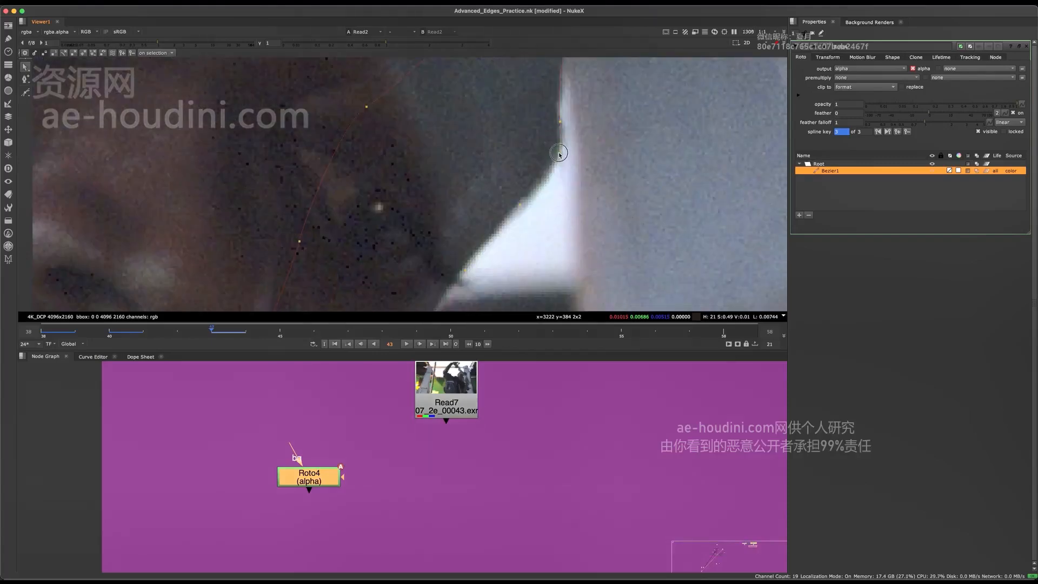
Refine the frame 43 Bezier points at the brow beside the white gap and on the cheekbone below it
click(559, 153)
middle_drag(469, 269, 555, 138)
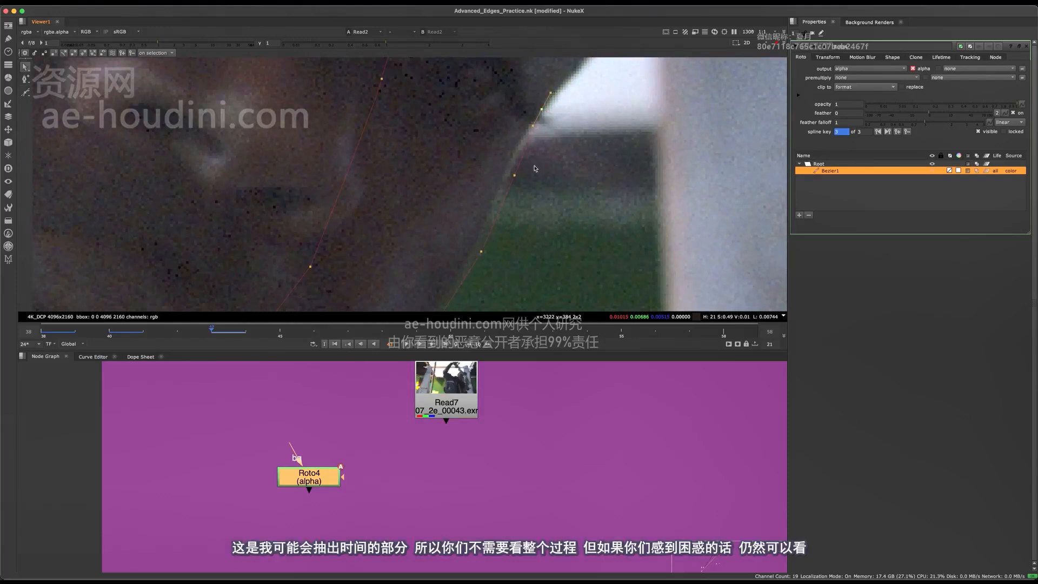
drag(516, 175, 512, 166)
scroll(530, 174, down, 5)
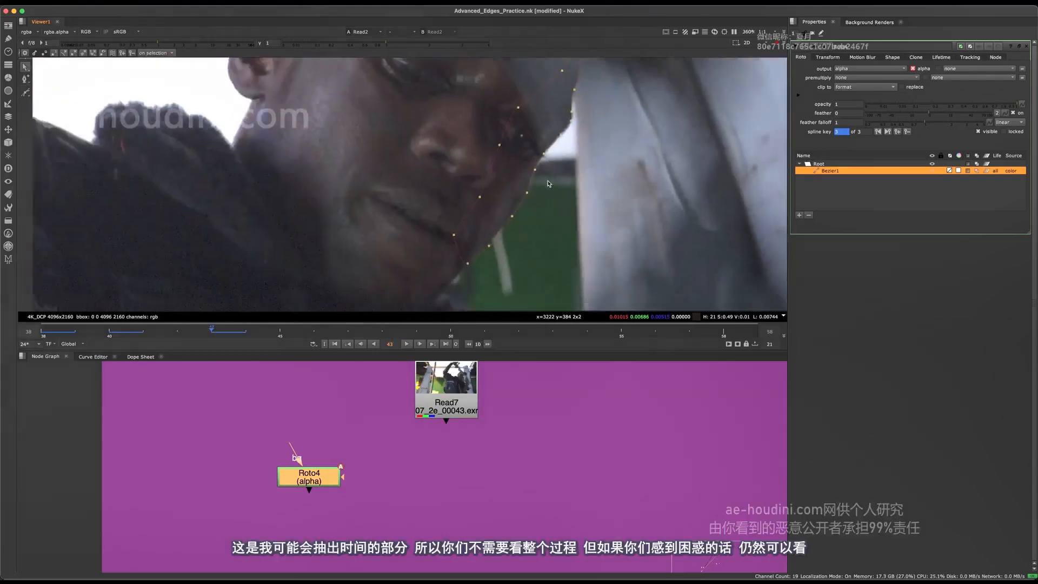
Refine the frame 43 Bezier points along the cheek and jaw against the green background
scroll(543, 174, up, 5)
drag(554, 179, 551, 175)
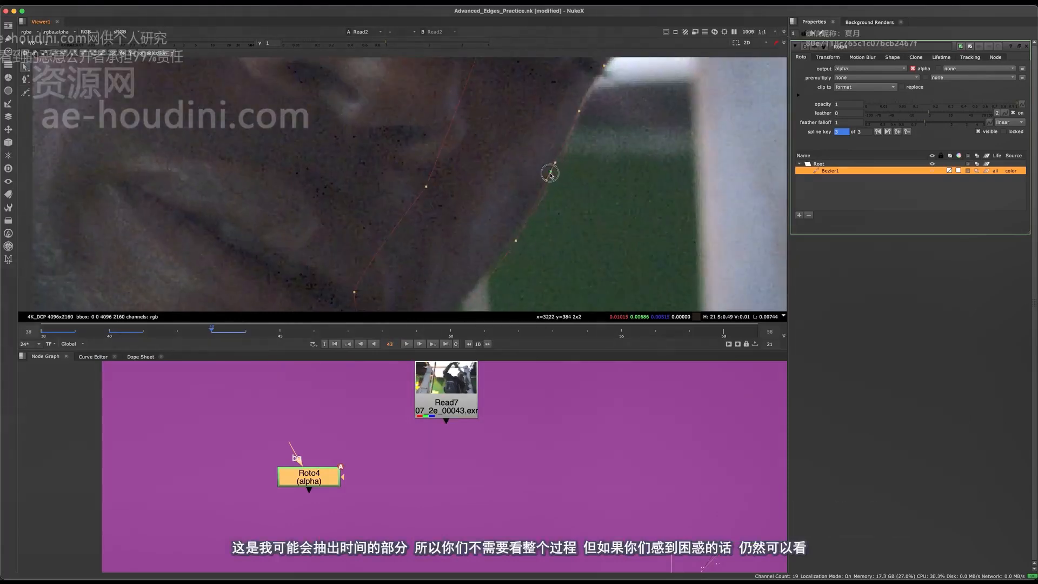
middle_drag(508, 246, 563, 131)
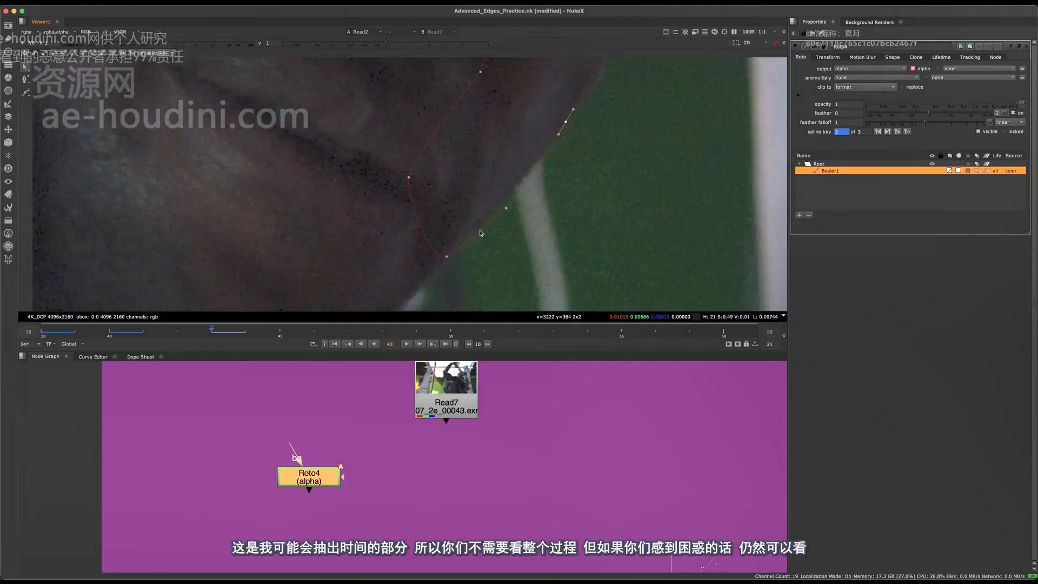
drag(509, 212, 506, 206)
scroll(512, 211, down, 4)
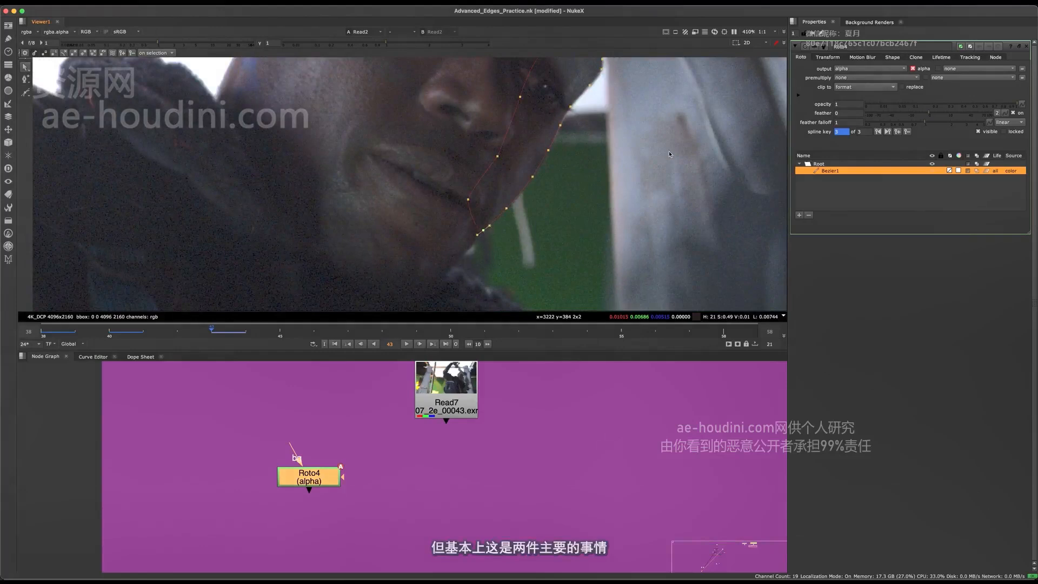
middle_drag(488, 238, 518, 254)
scroll(514, 209, down, 5)
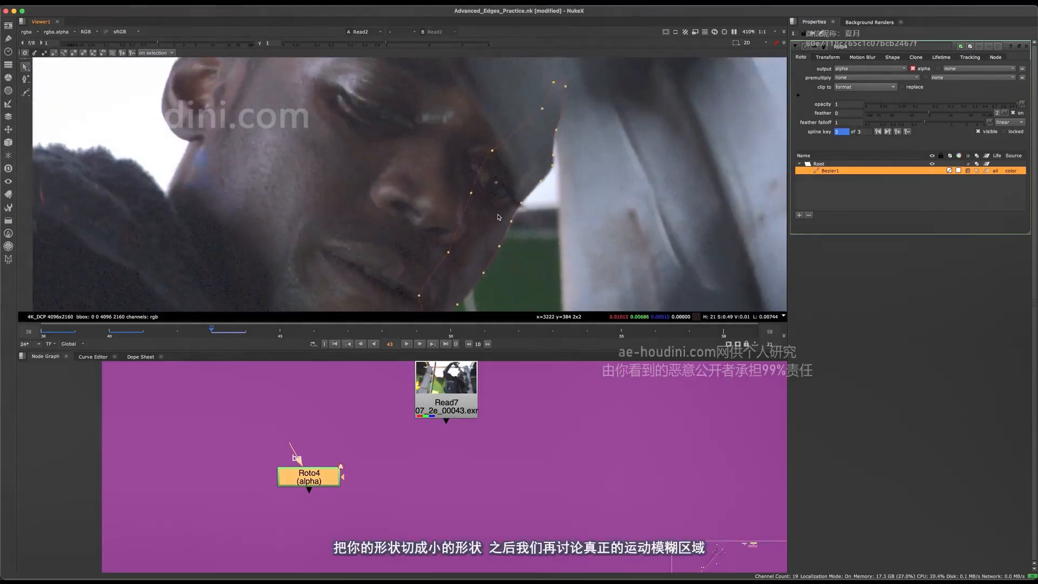
scroll(575, 140, up, 7)
scroll(574, 140, down, 4)
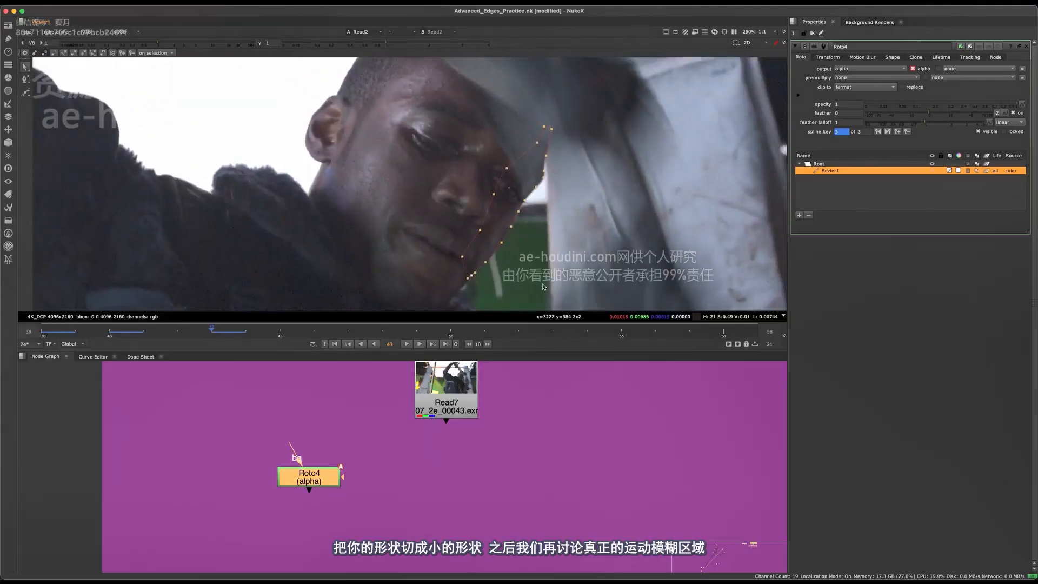
Advance to frame 46, move all Bezier points onto the face edge and fit the jaw point against the green background
middle_drag(543, 287, 526, 279)
drag(604, 291, 403, 101)
key(Right)
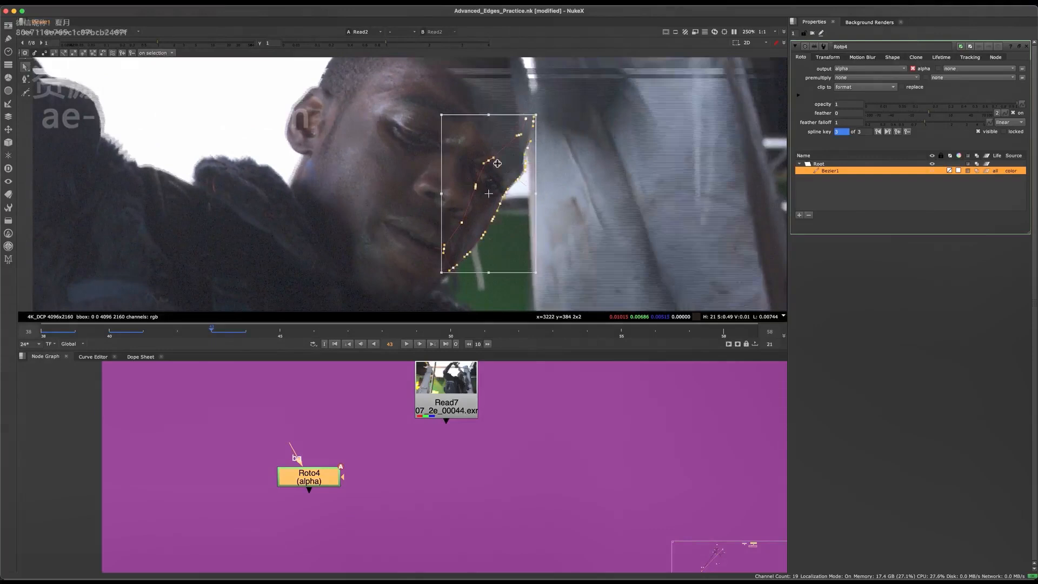
key(Right)
key(Right)
scroll(516, 162, up, 6)
drag(515, 163, 481, 160)
scroll(501, 146, up, 3)
scroll(482, 160, down, 7)
scroll(411, 281, up, 10)
click(529, 171)
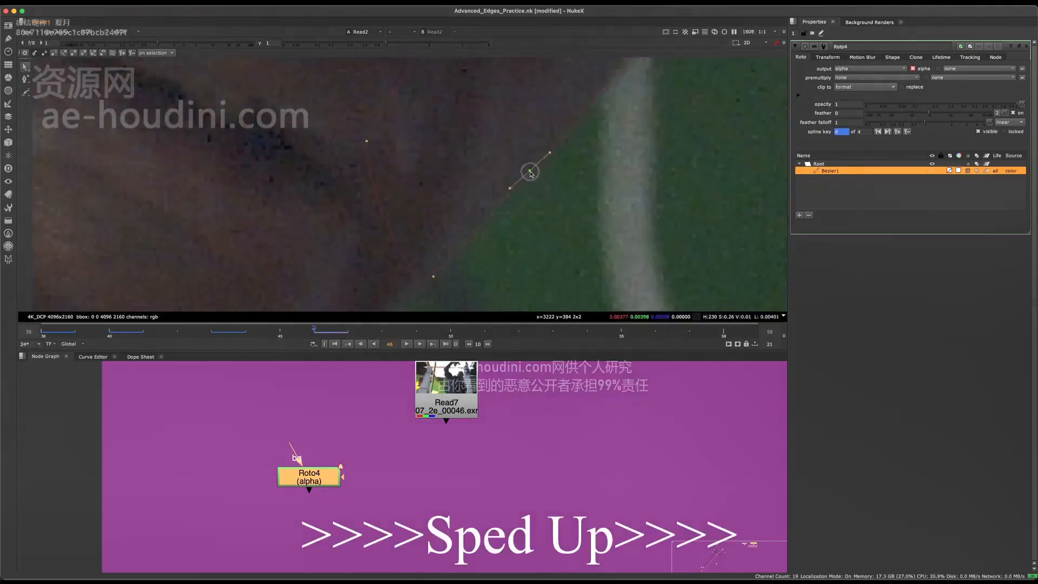
Fit the Bezier to the face edge on every second frame from 48 to 52
scroll(529, 172, down, 8)
key(Right)
key(Right)
scroll(519, 217, up, 6)
click(508, 232)
scroll(508, 233, down, 6)
key(Right)
key(Right)
key(Right)
key(Right)
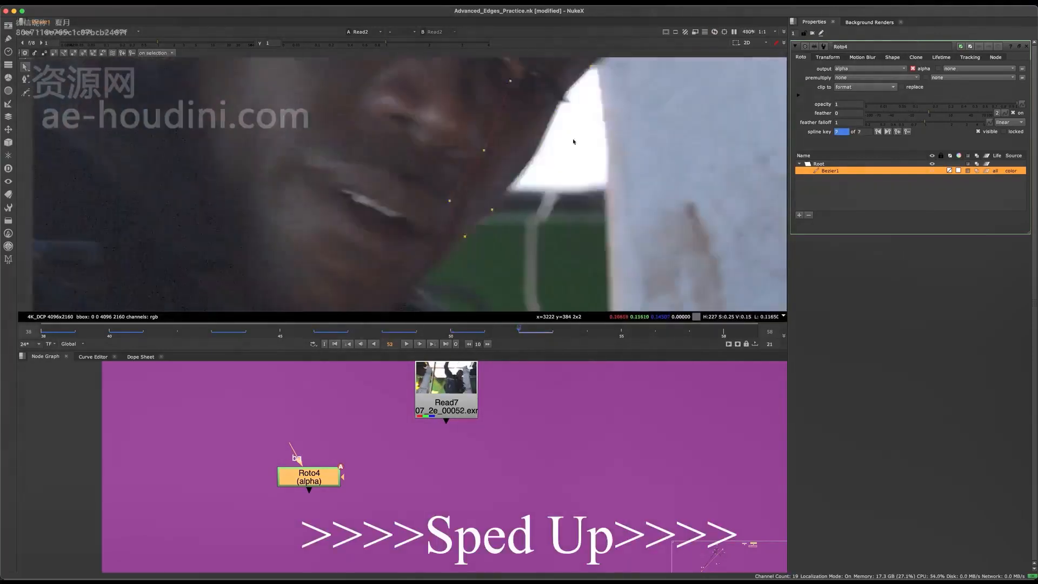
Connect the bg input of Roto4 to Read7 and show Roto4 in the viewer
drag(290, 445, 446, 397)
drag(309, 477, 375, 480)
key(1)
Toggle the matte overlay on frame 52 to check the Bezier's coverage beside the eye and cheek
scroll(449, 483, up, 2)
key(m)
scroll(517, 171, up, 3)
middle_drag(516, 171, 491, 160)
key(m)
key(m)
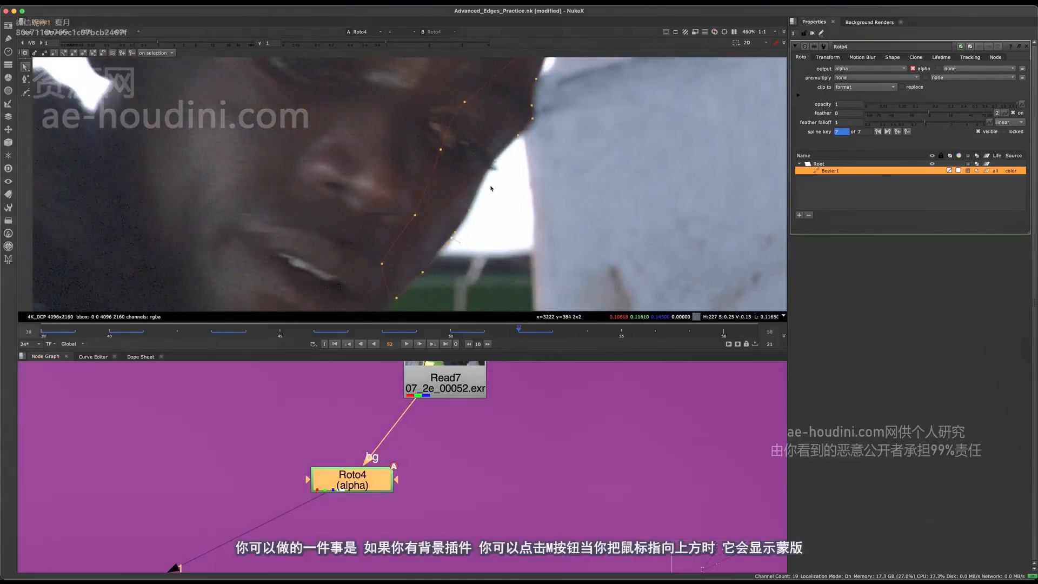
key(m)
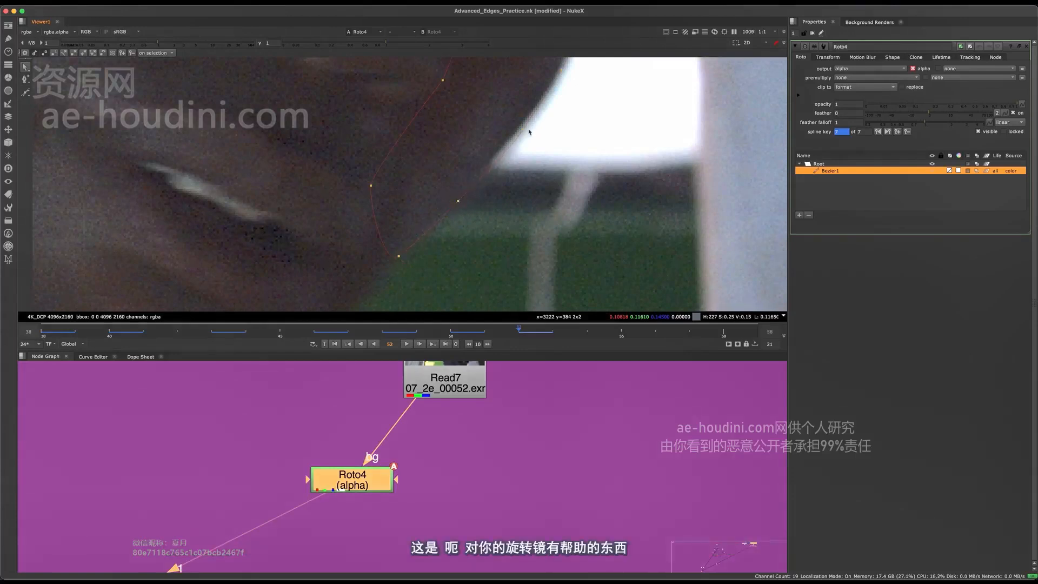
Compare the matte overlay with the plate along the jaw and up to the forehead on frame 52
middle_drag(529, 132, 522, 181)
click(529, 209)
key(m)
key(m)
key(m)
scroll(489, 214, down, 5)
key(m)
scroll(532, 211, up, 5)
Advance to frame 54, hide the matte overlay and move all Bezier points onto the face edge
key(m)
key(Right)
key(Right)
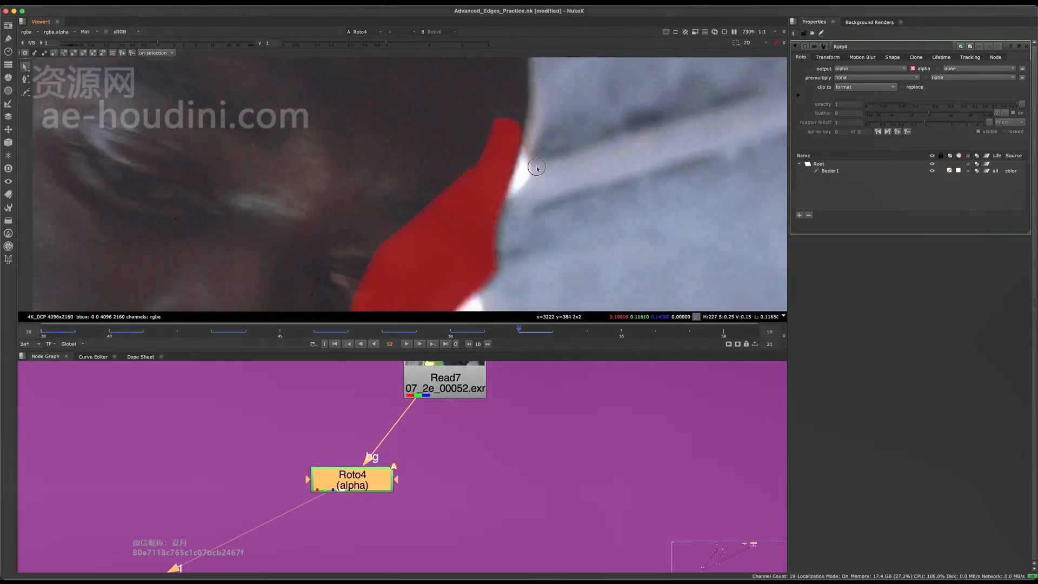
key(m)
scroll(533, 143, down, 5)
drag(603, 97, 433, 260)
scroll(511, 168, up, 2)
drag(549, 144, 533, 143)
scroll(514, 162, up, 5)
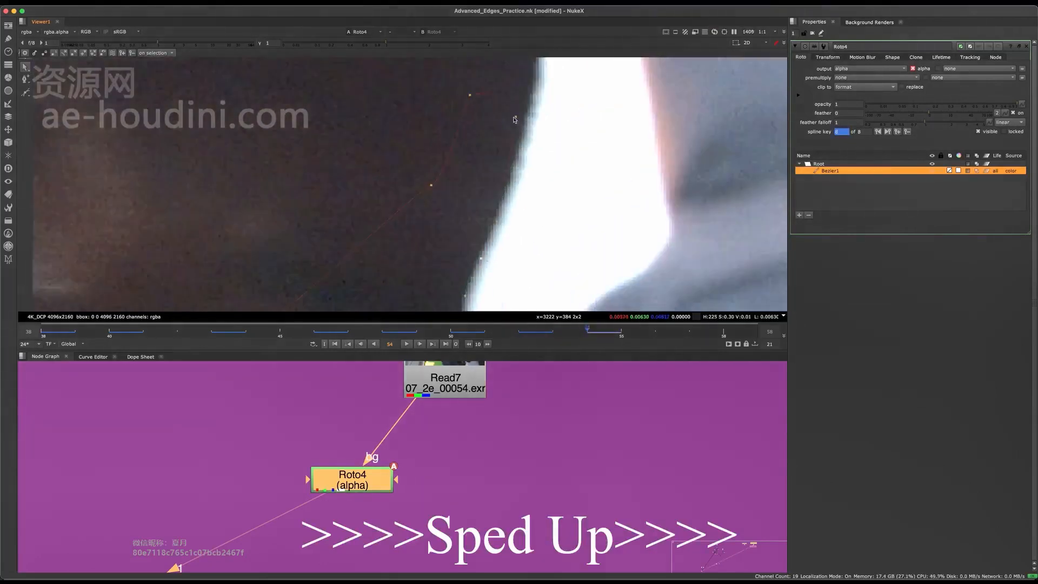
Advance to frame 56, fit all Bezier points to the face edge and check the matte overlay with the viewer gain lowered
middle_drag(519, 233, 514, 160)
scroll(514, 160, down, 5)
key(Right)
key(Right)
drag(562, 75, 368, 303)
drag(157, 44, 137, 43)
scroll(437, 211, up, 2)
click(31, 42)
key(m)
scroll(519, 132, up, 2)
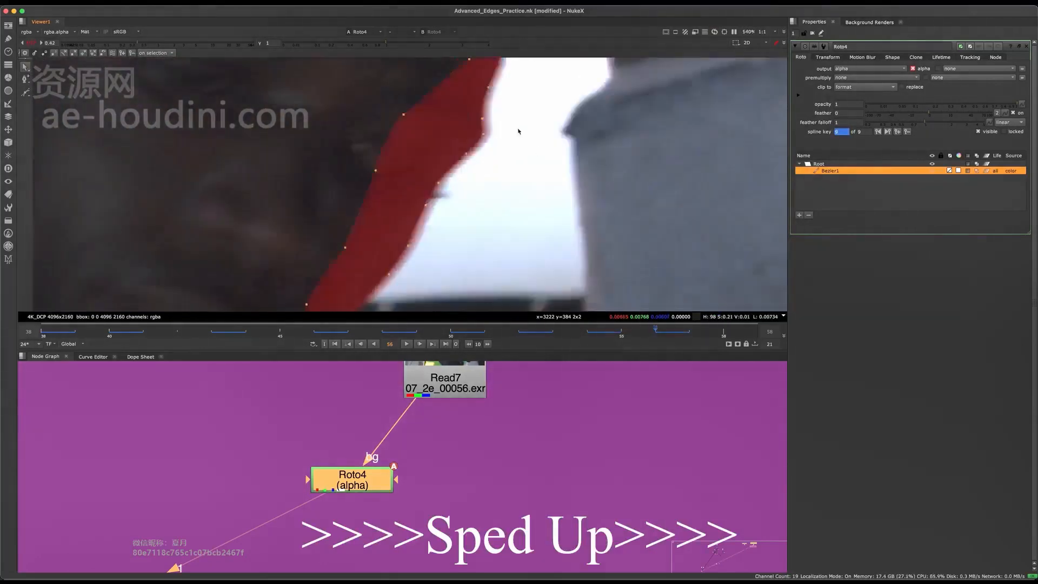
Advance to frame 58 and move all Bezier points onto the face edge down to the cheek, with the matte overlay hidden
middle_drag(516, 227, 510, 134)
key(Right)
key(Right)
drag(594, 76, 367, 292)
drag(503, 179, 454, 181)
click(541, 190)
key(m)
middle_drag(453, 243, 465, 136)
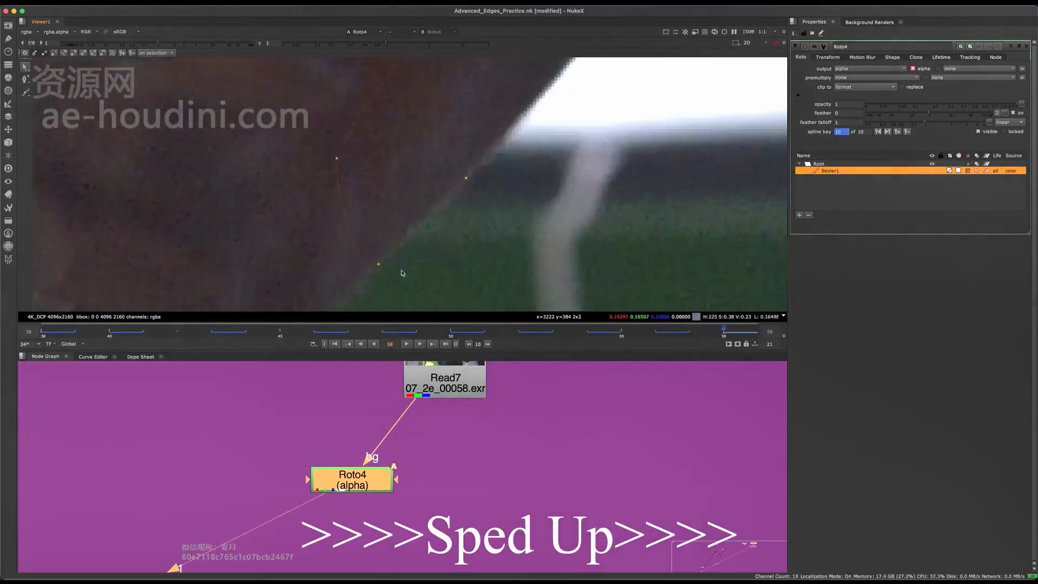
Save the script, then draw a second Bezier around the jaw beside the mouth on frame 53
scroll(457, 181, down, 4)
scroll(457, 181, down, 3)
key(super+s)
drag(723, 333, 552, 332)
scroll(487, 162, up, 3)
click(26, 93)
click(415, 111)
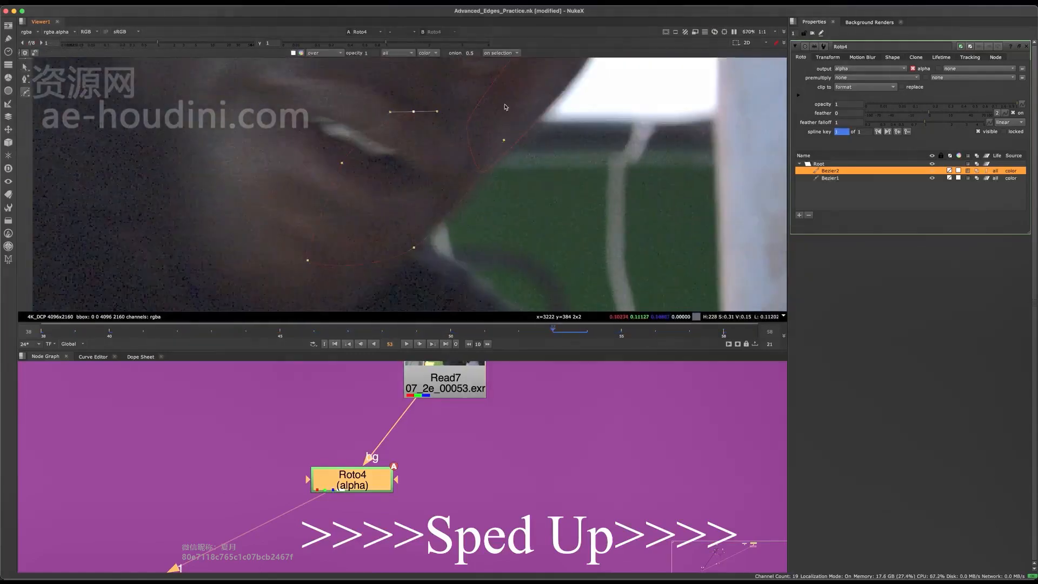
Step forward from frame 53 and move all points of the second Bezier to follow the jaw
key(Right)
key(Right)
key(Right)
key(Right)
drag(471, 102, 238, 298)
key(Right)
Select Bezier1, go to frame 59 and show the matte overlay along the face edge and jaw
scroll(433, 189, down, 4)
click(831, 178)
key(m)
key(Right)
scroll(489, 203, up, 3)
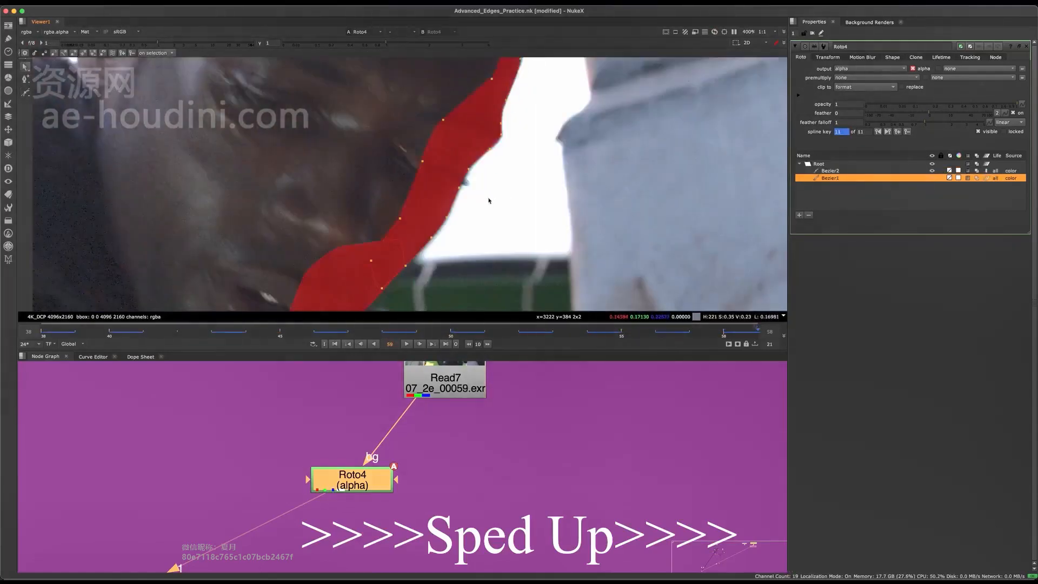
middle_drag(485, 260, 503, 203)
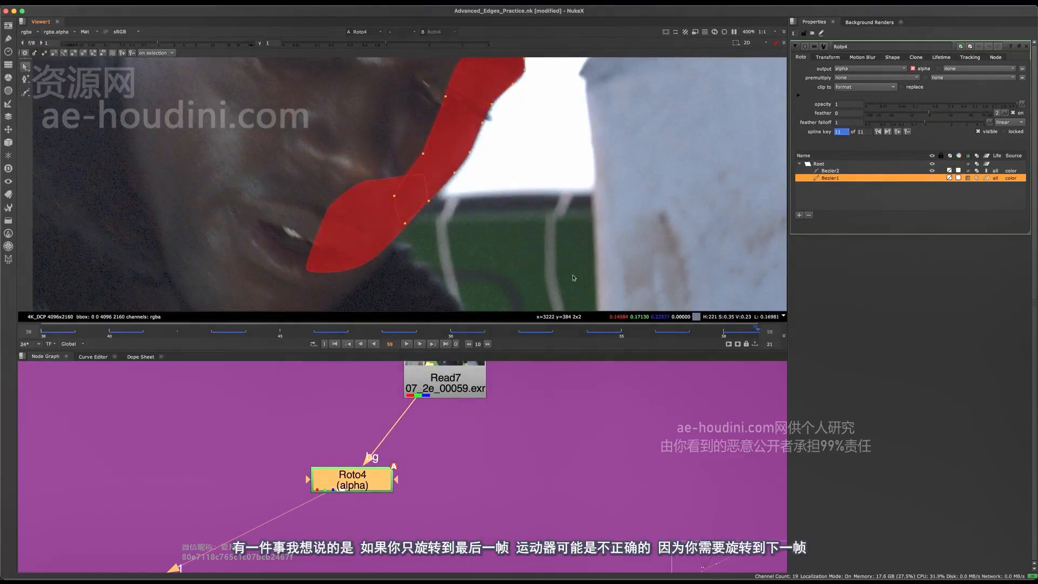
Step back and forth between frames 58 and 59 to compare how the Bezier1 matte follows the face edge
click(725, 339)
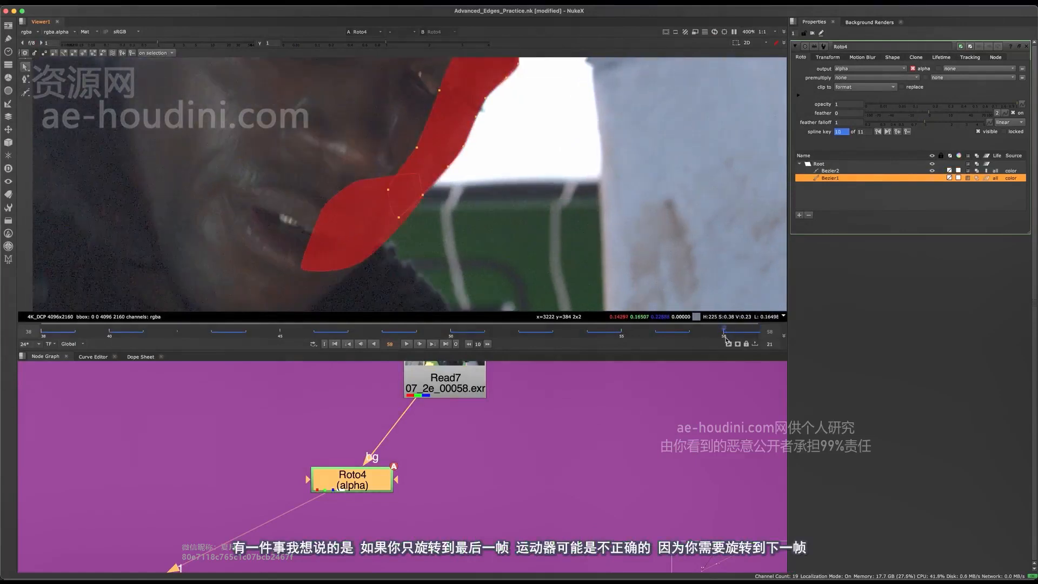
middle_drag(485, 131, 492, 169)
scroll(506, 159, up, 1)
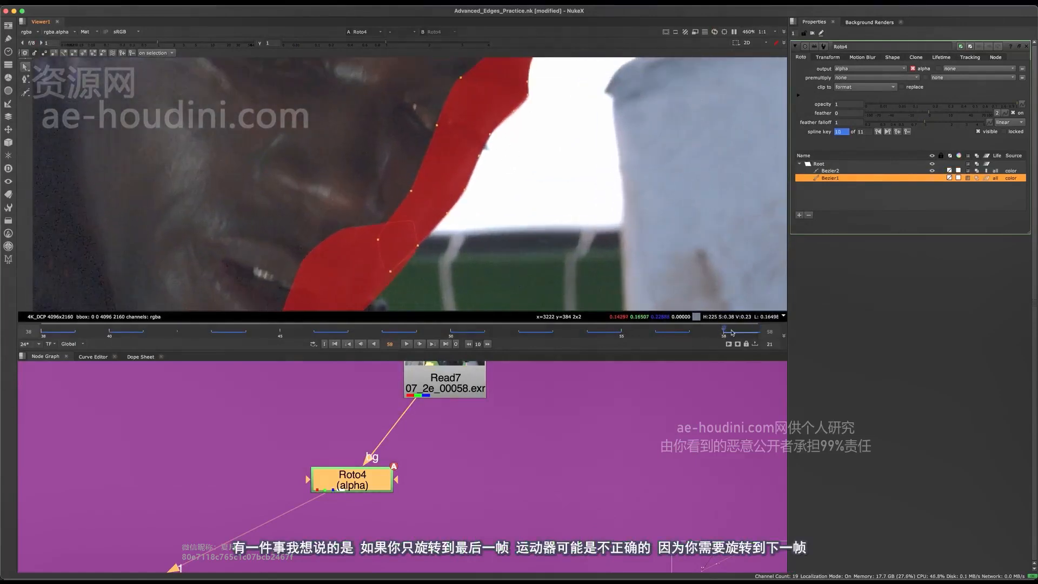
key(Right)
key(Left)
key(Right)
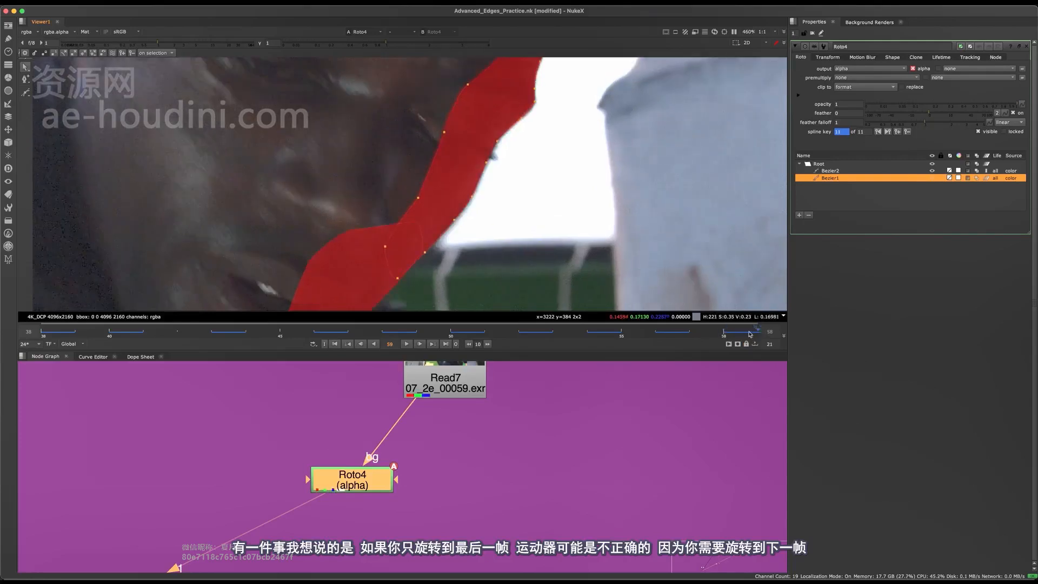
key(Left)
key(Right)
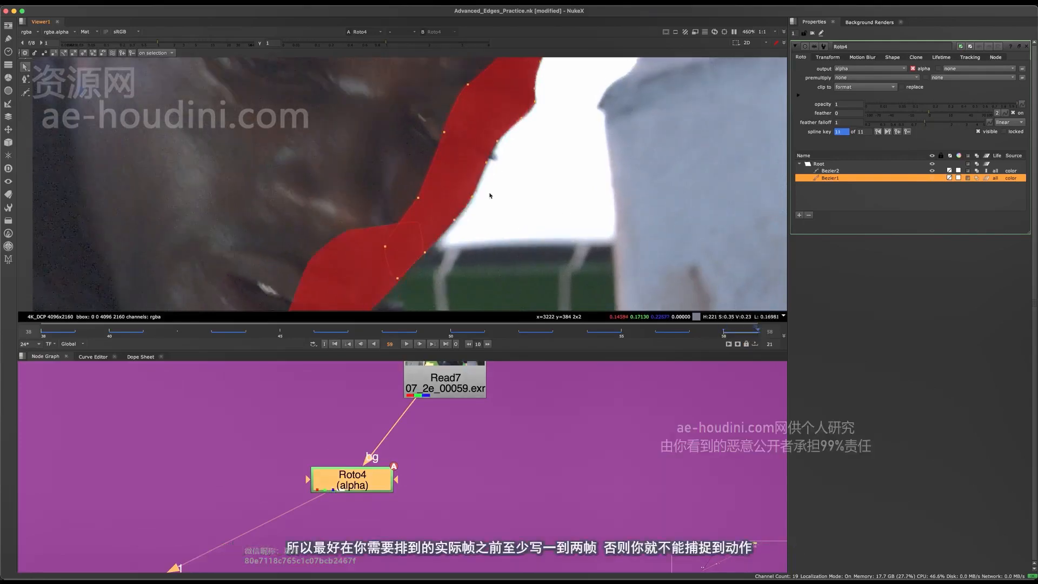
key(Left)
key(Right)
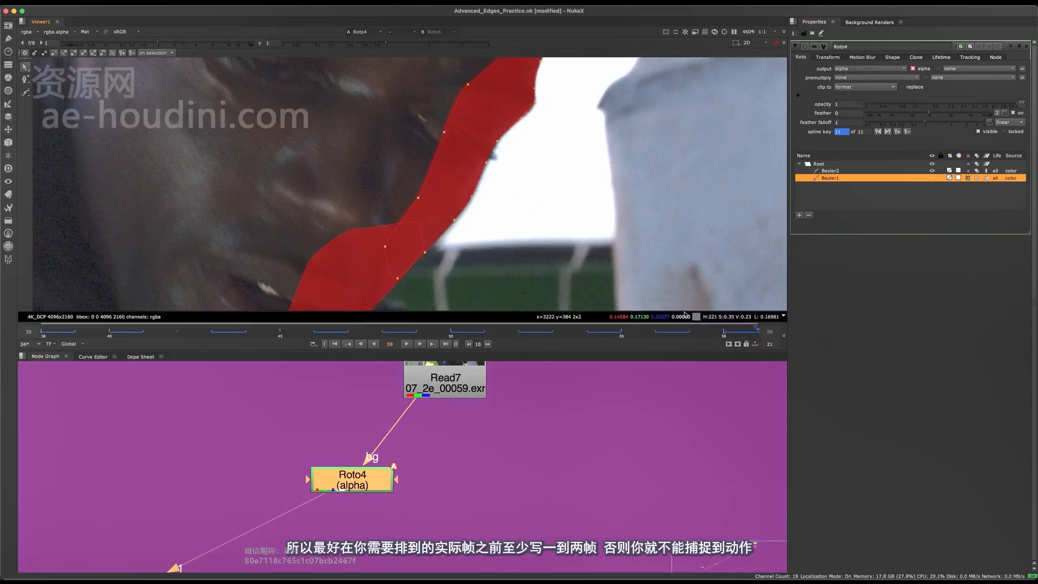
scroll(493, 189, up, 10)
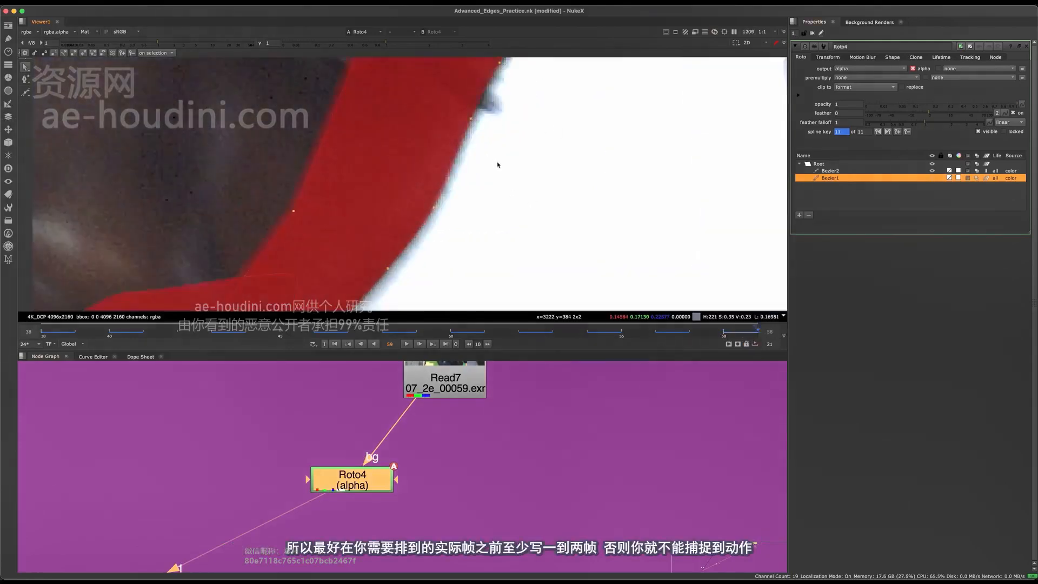
key(Left)
key(Right)
scroll(468, 181, down, 8)
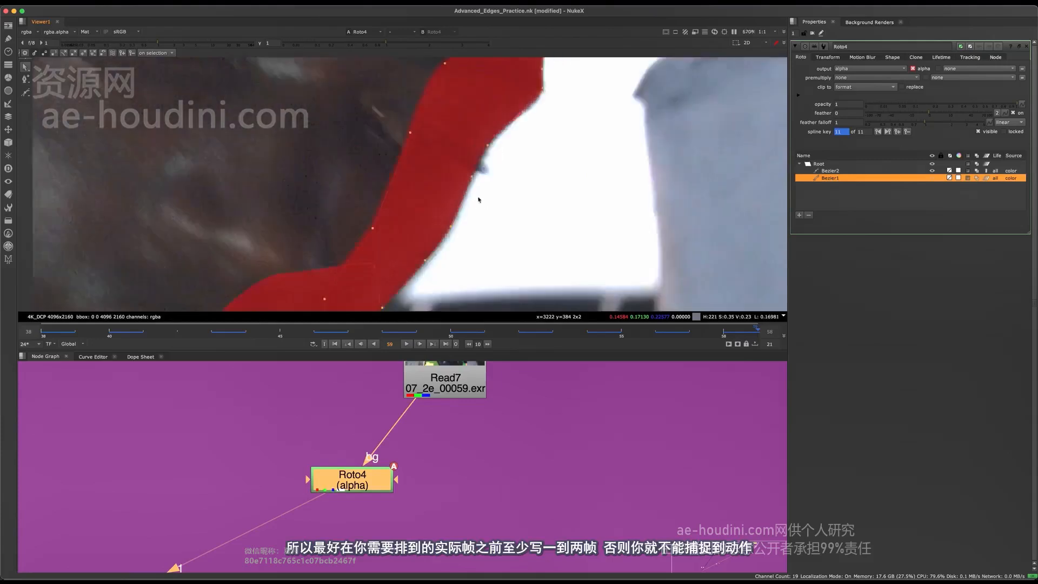
Adjust the Bezier1 points beside the eyelash on frame 59, toggling the matte overlay to match the face edge
middle_drag(479, 196, 479, 233)
scroll(481, 230, up, 8)
scroll(470, 192, down, 4)
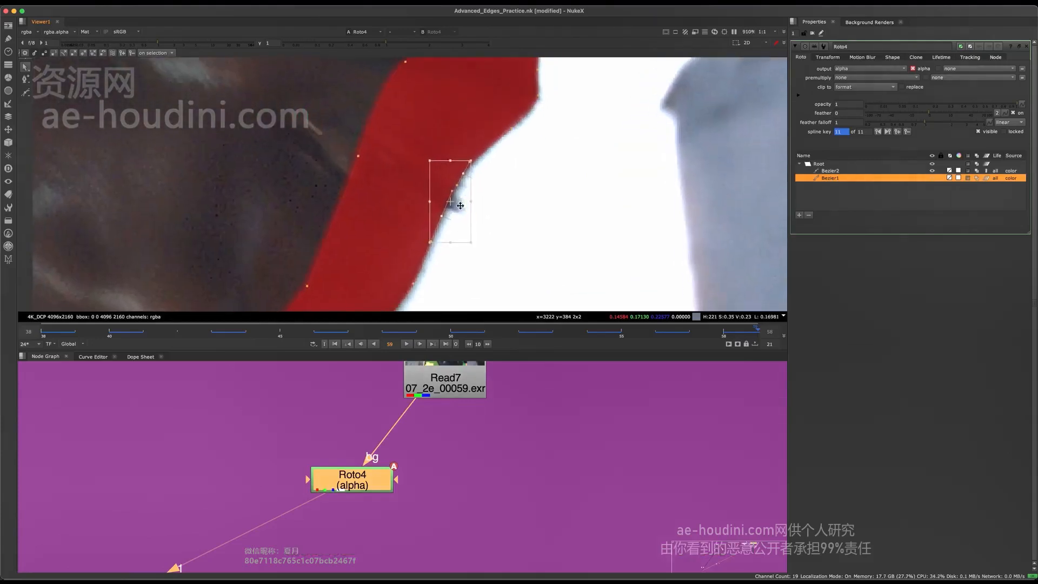
key(m)
scroll(454, 221, up, 5)
key(m)
drag(452, 231, 457, 241)
scroll(458, 238, down, 7)
scroll(465, 216, up, 6)
click(579, 158)
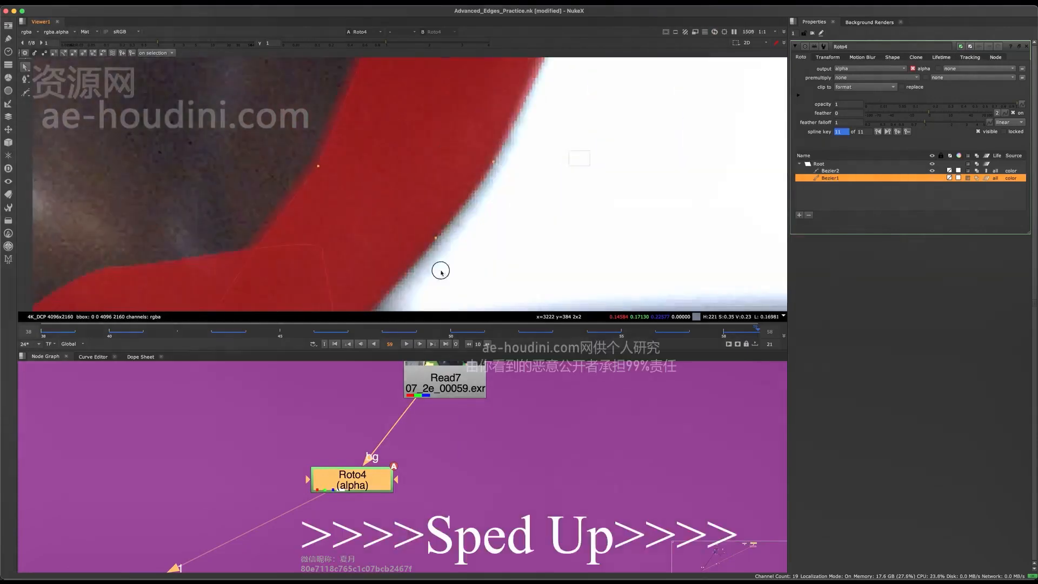
Refine the lower Bezier1 points along the cheek and jaw edge on frame 59 with the matte overlay hidden
scroll(486, 216, down, 6)
scroll(516, 208, up, 2)
key(m)
click(514, 190)
scroll(514, 190, up, 6)
scroll(521, 181, down, 6)
key(Left)
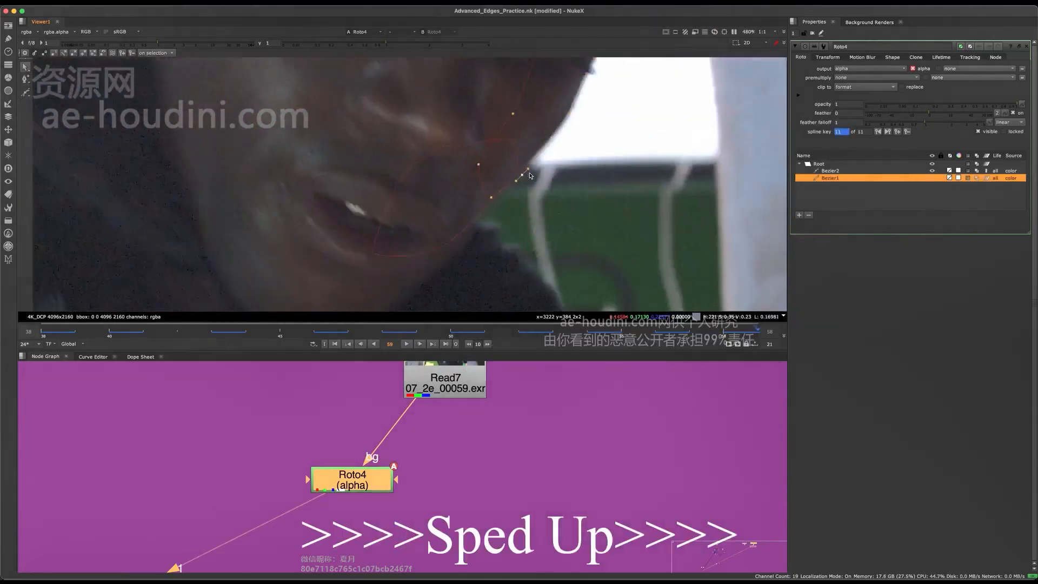
click(528, 176)
scroll(487, 178, up, 4)
drag(457, 177, 456, 176)
Step between frames 56 and 57 to compare the placement of the Bezier2 points on the jaw
key(Left)
scroll(503, 217, down, 3)
key(Left)
key(Right)
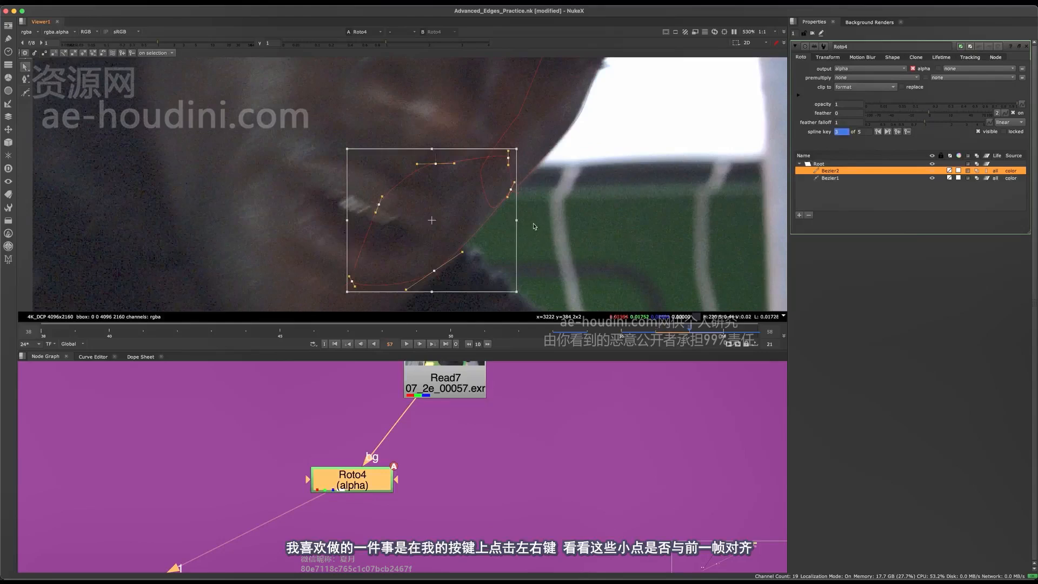
scroll(535, 225, up, 3)
scroll(502, 222, up, 2)
key(Left)
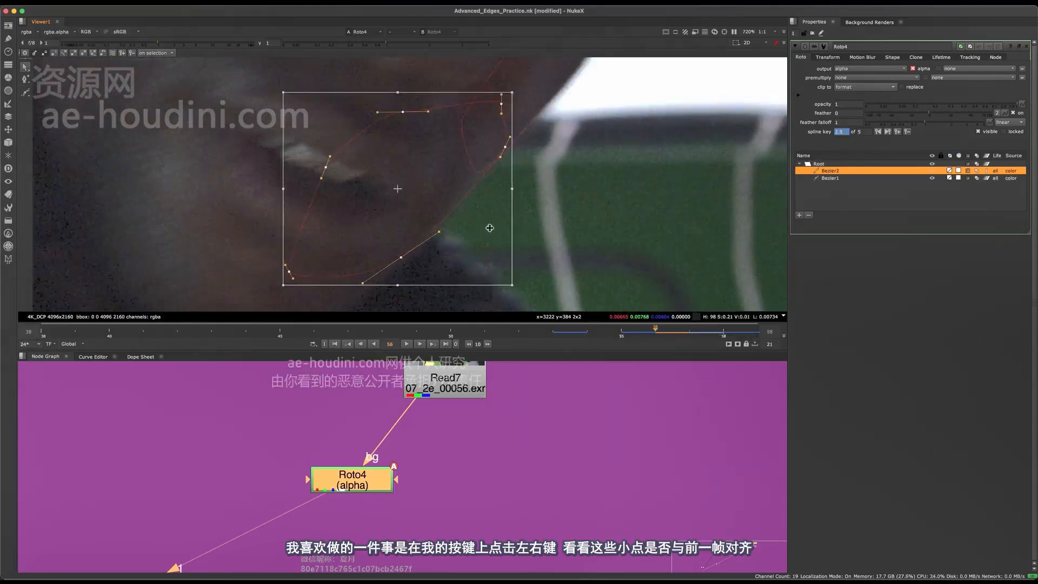
key(Right)
key(Left)
key(Right)
key(Right)
Inspect the Bezier2 points around the mouth and chin on neighbouring frames between 55 and 59
middle_drag(514, 177, 503, 202)
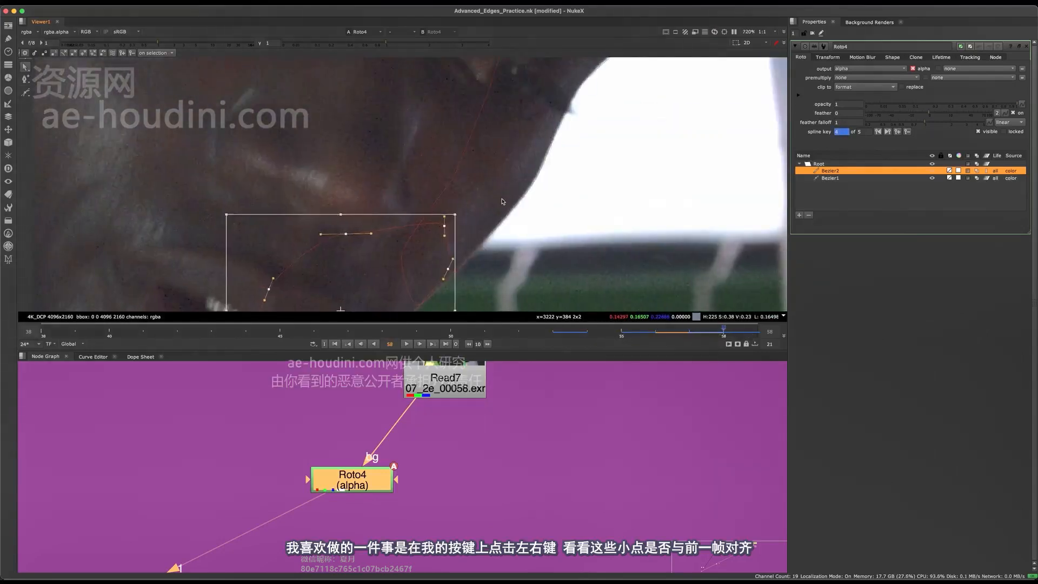
click(466, 169)
scroll(449, 216, up, 4)
middle_drag(471, 254, 529, 130)
scroll(528, 129, down, 5)
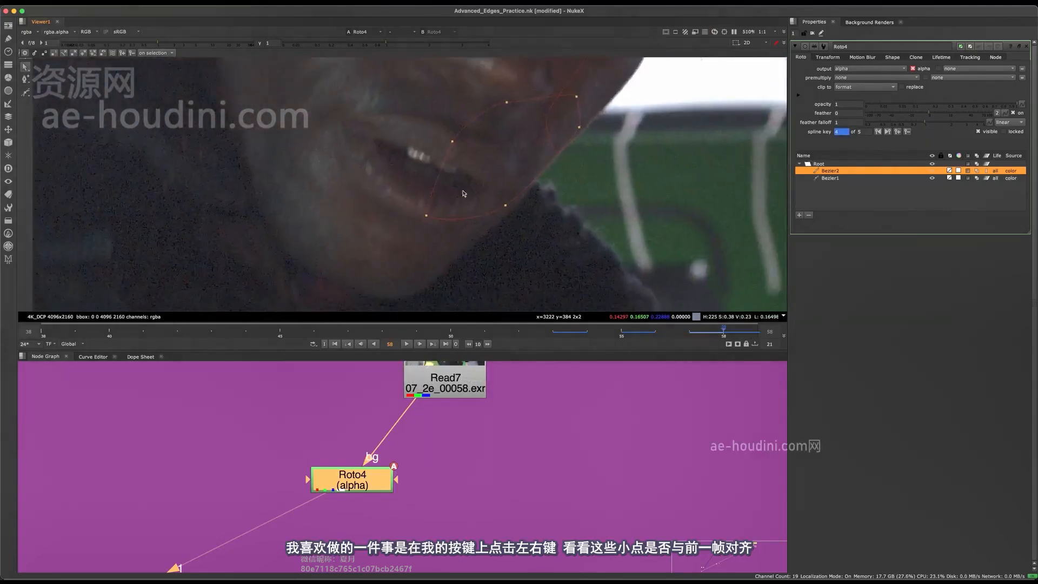
scroll(425, 220, up, 3)
key(Left)
key(Left)
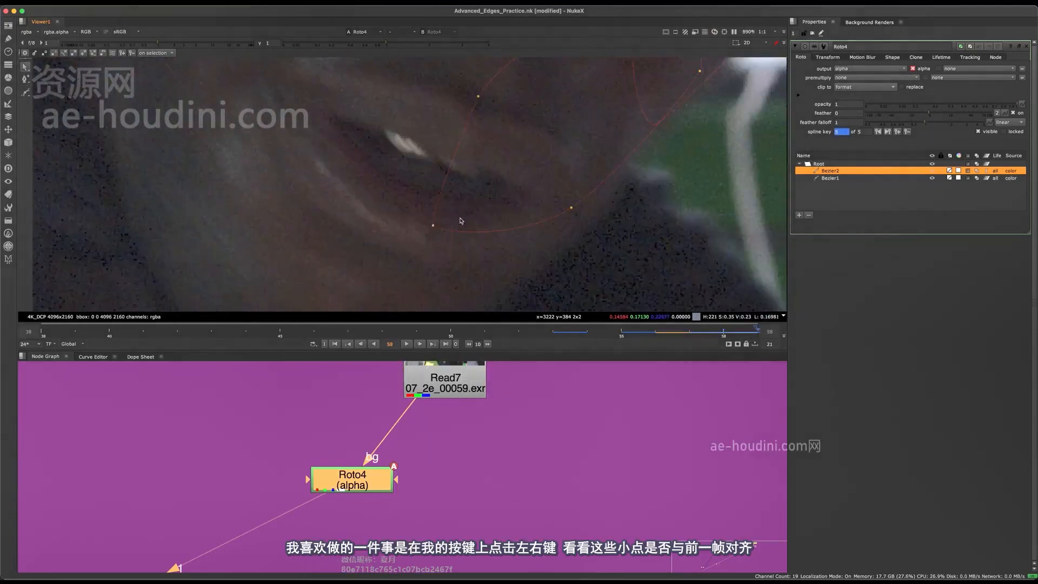
scroll(464, 216, down, 3)
key(Right)
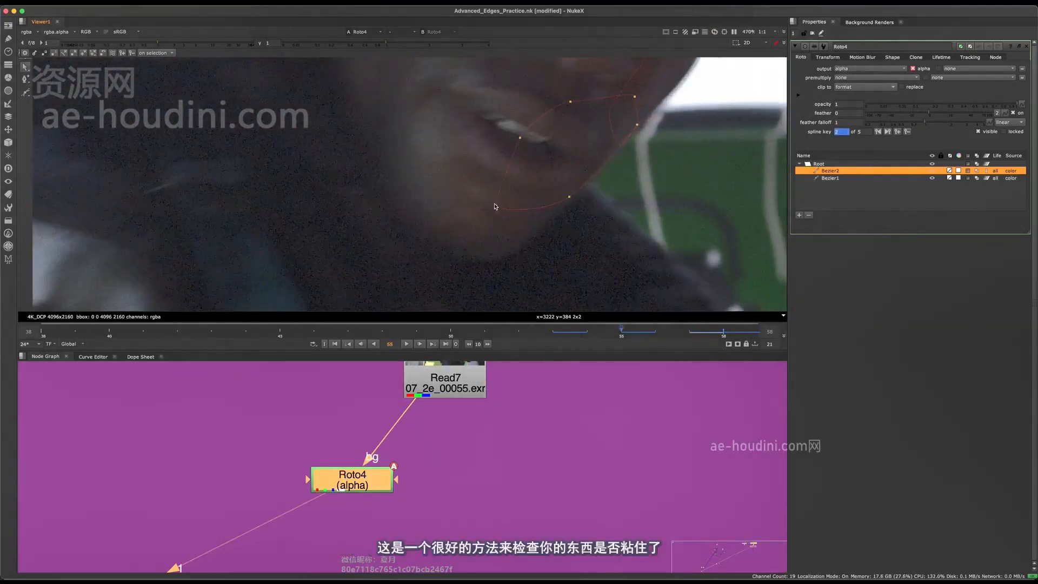
scroll(503, 194, up, 2)
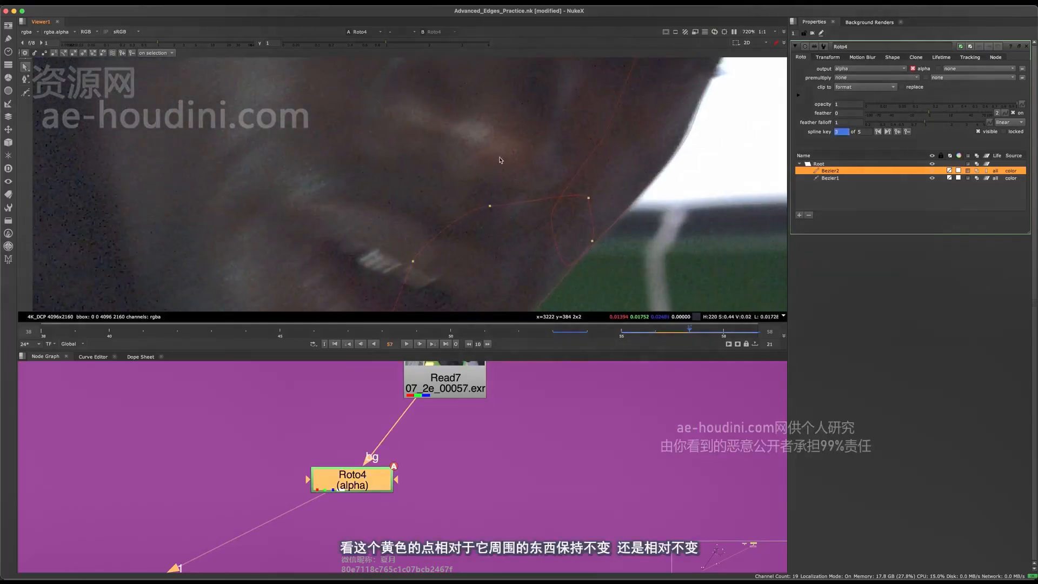
Step back and forth through frames 55 to 59 to check that the Bezier2 points stick to the same facial features
key(Left)
key(Left)
key(Right)
key(Right)
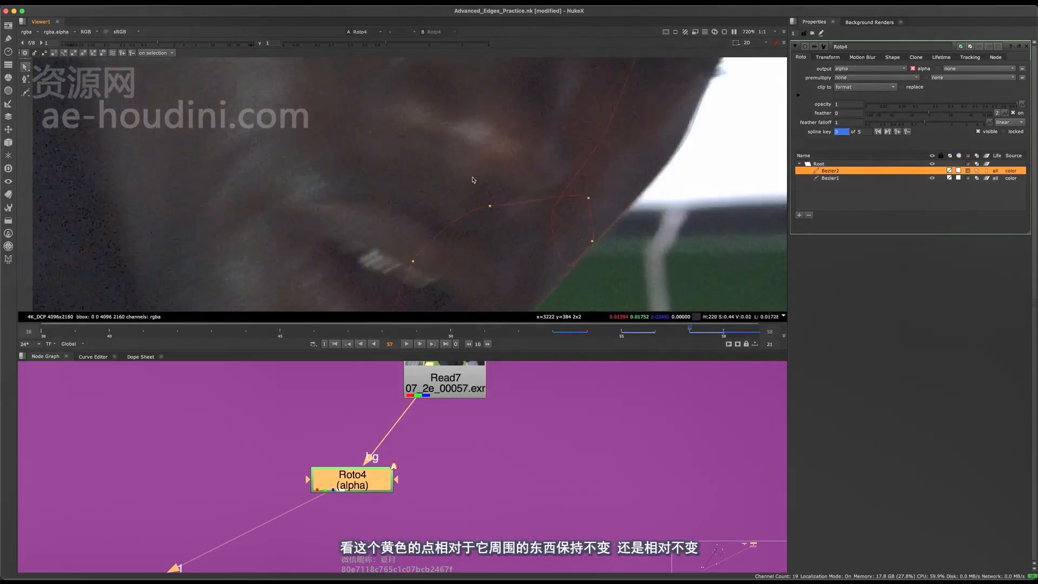
key(Right)
key(Right)
key(Left)
key(Left)
key(Right)
key(Right)
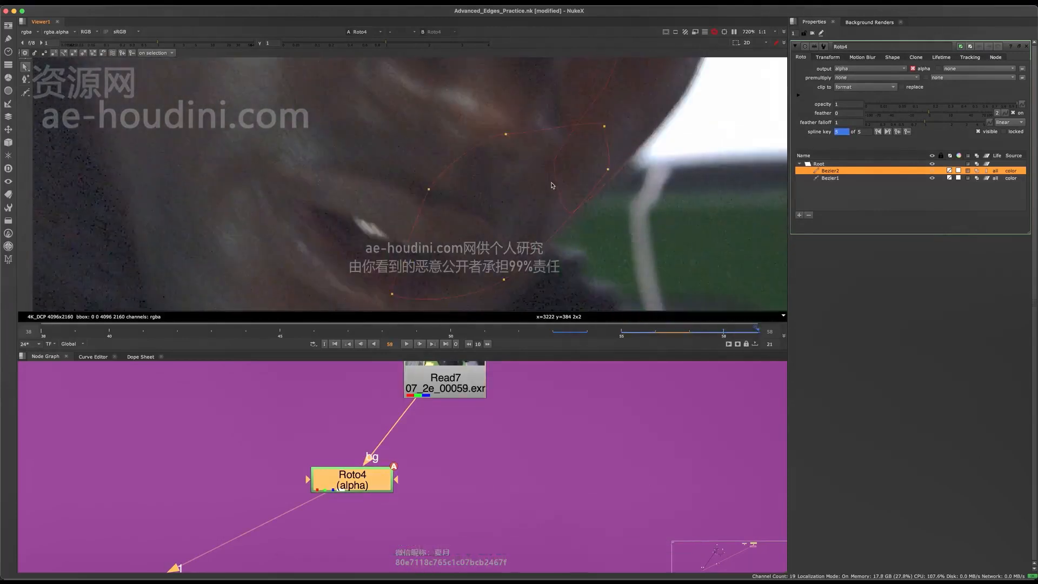
key(Left)
key(Left)
key(Right)
key(Right)
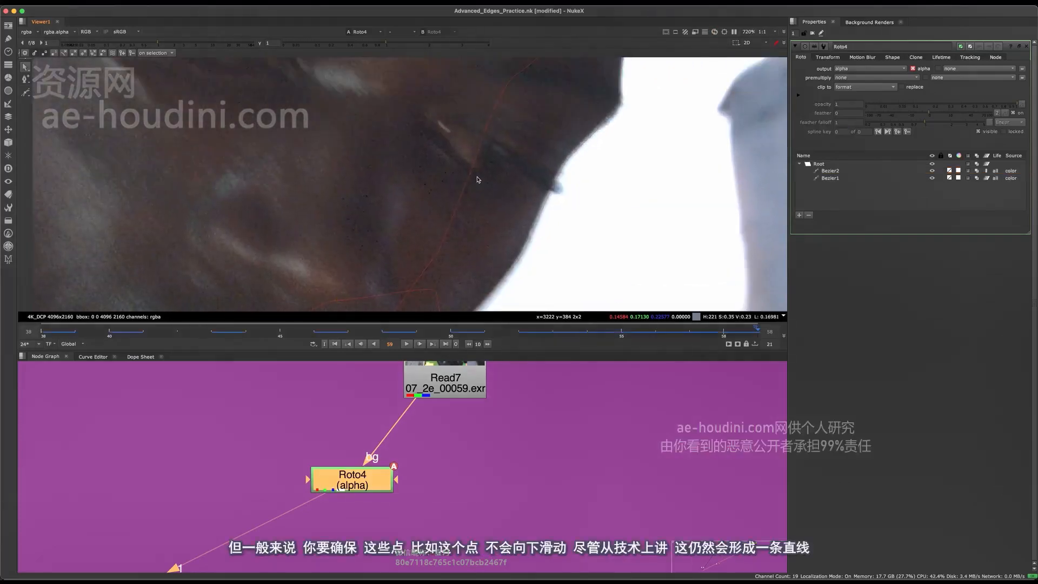
Select Bezier1 and examine on frames 58 to 60 whether its edge points slide along the face near the eyelash
key(Left)
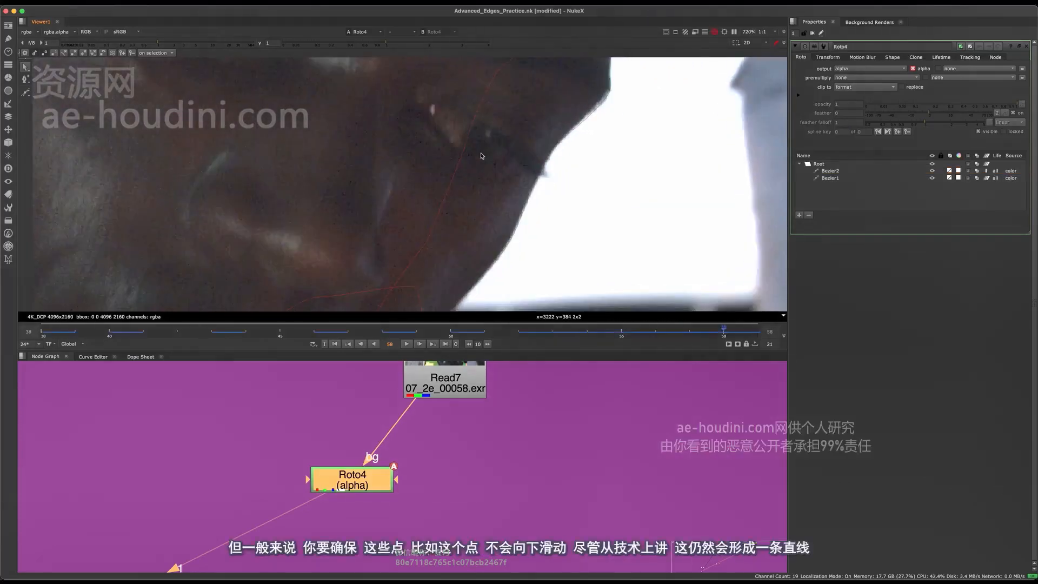
click(470, 141)
key(Right)
key(Right)
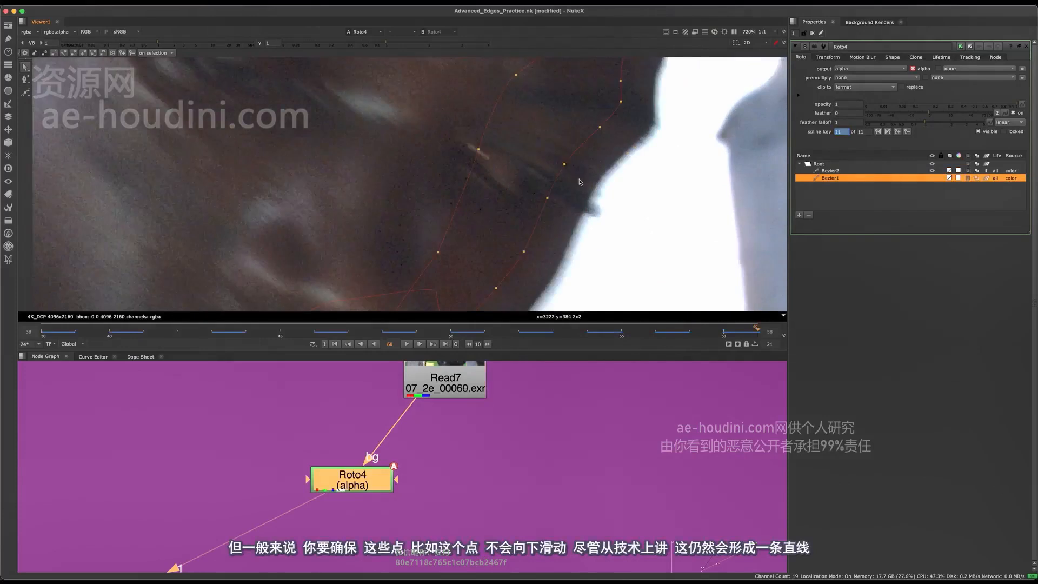
key(Left)
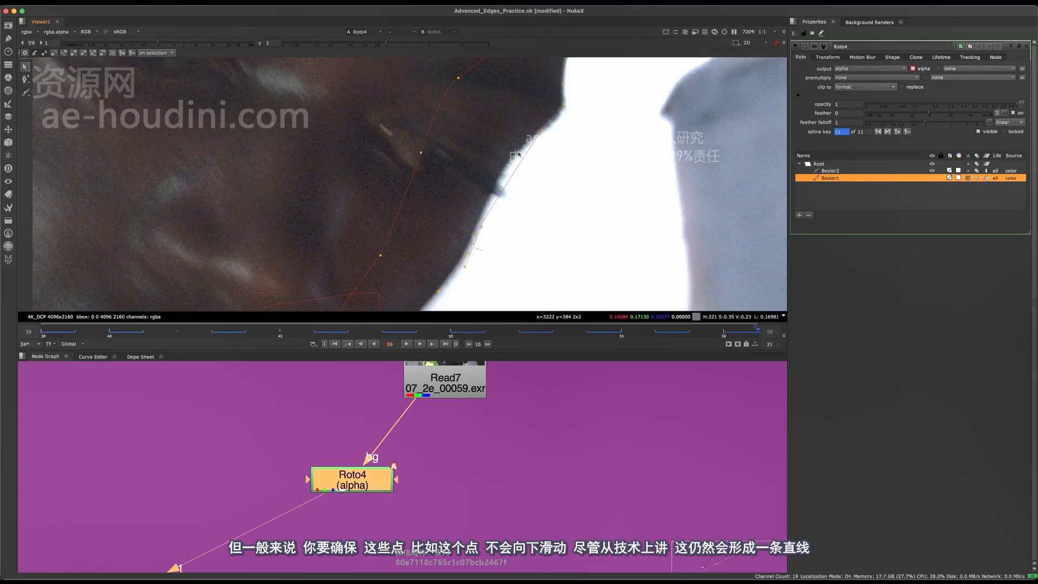
drag(519, 154, 477, 226)
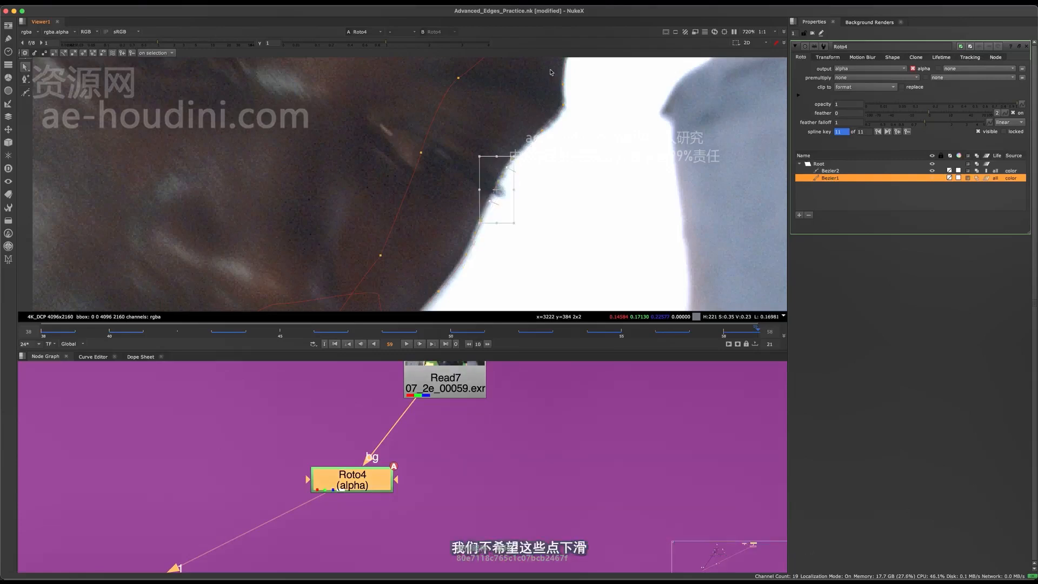
scroll(557, 157, up, 4)
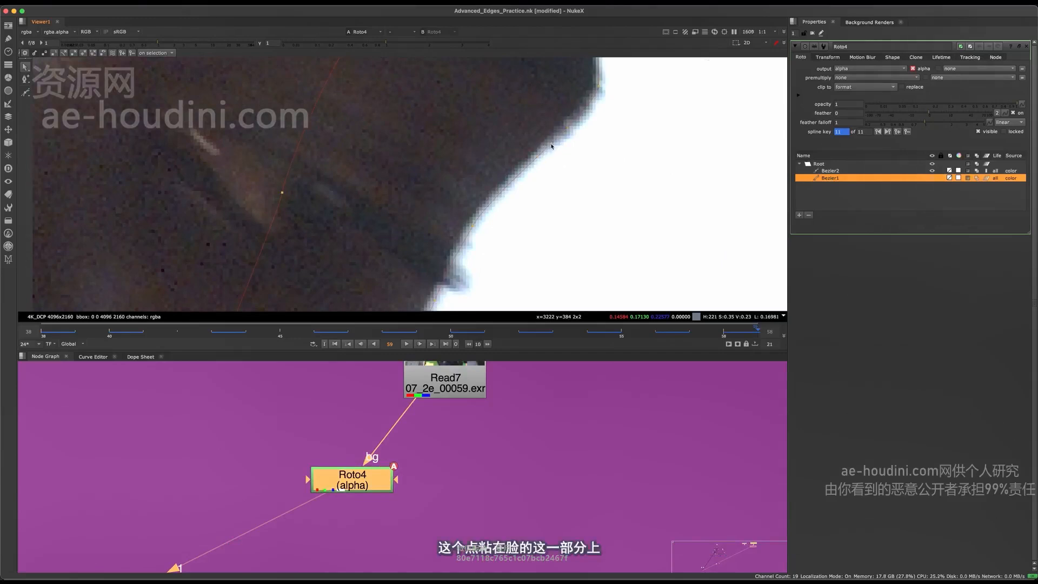
scroll(539, 186, down, 4)
scroll(539, 186, up, 3)
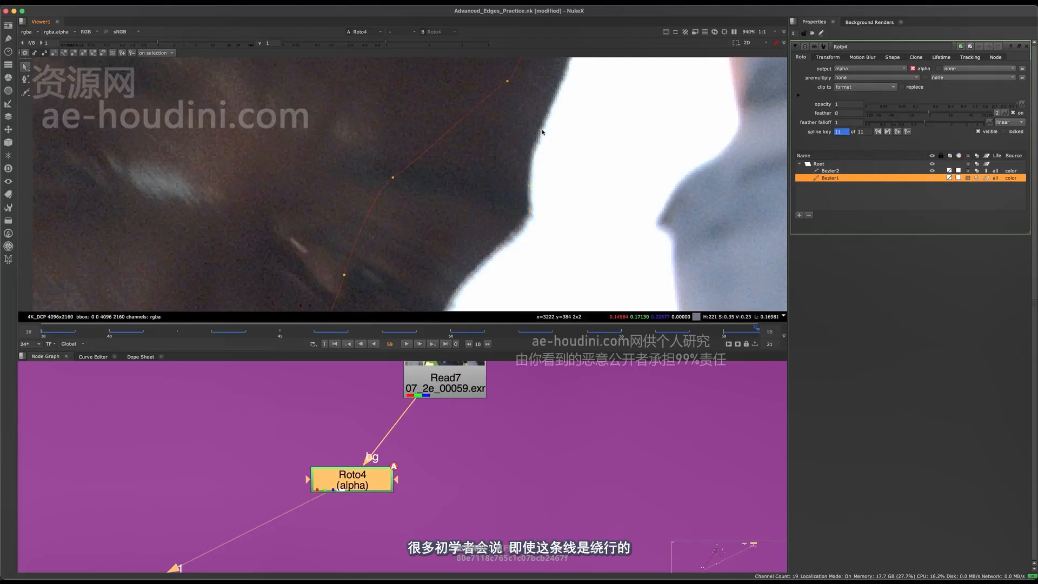
middle_drag(543, 131, 508, 176)
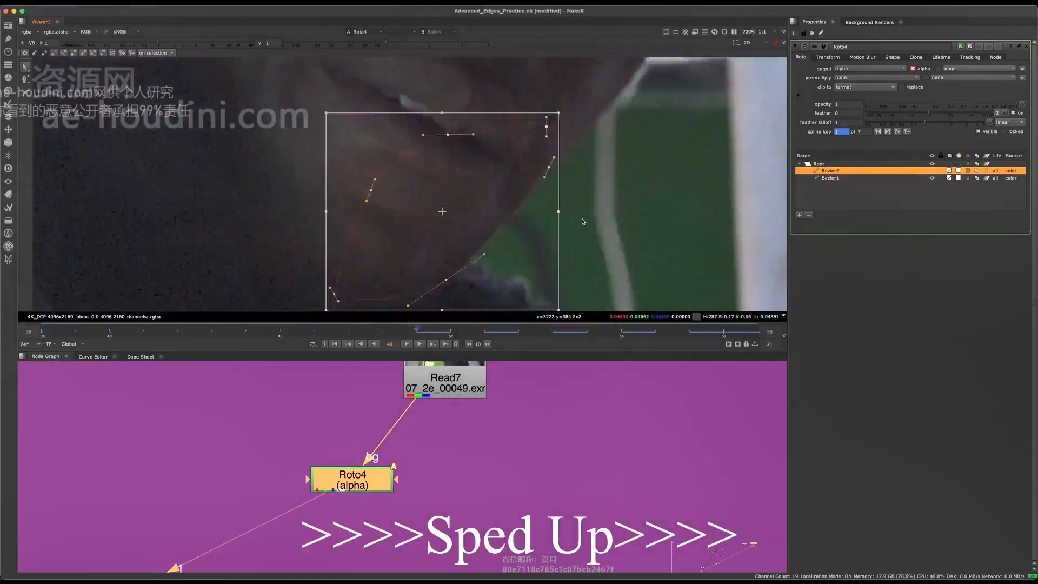
Work back from frame 49 to frame 37, fitting the Bezier shapes to the jaw edge
key(Left)
key(Left)
key(Left)
key(Left)
key(Left)
key(Left)
Go to frame 36 and compare the Bezier1 matte overlay with the plate along the face edge up to the forehead
key(Left)
key(Left)
key(Left)
key(Left)
key(Left)
key(Left)
click(508, 168)
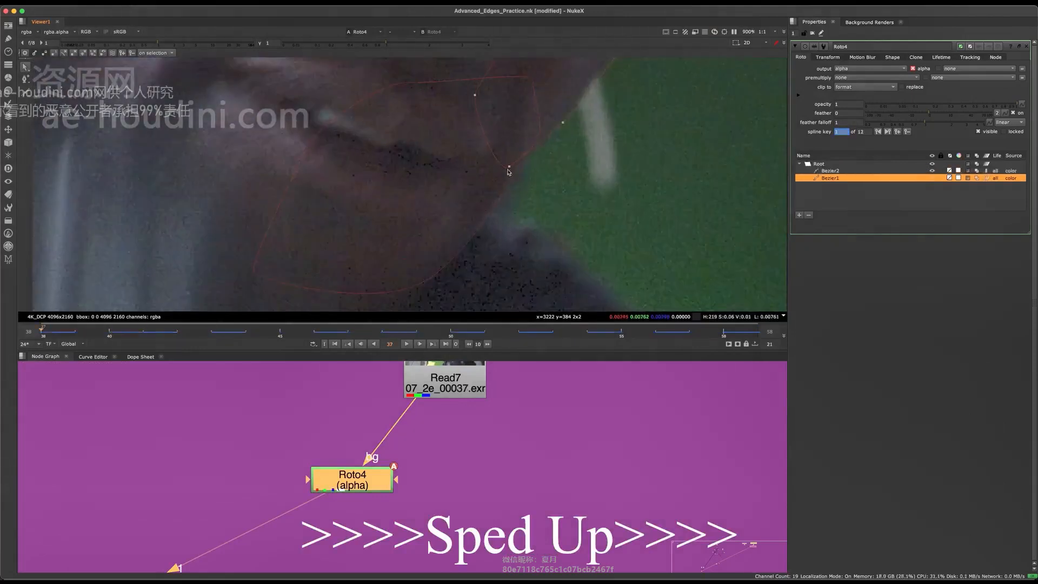
key(Left)
key(m)
scroll(466, 231, down, 3)
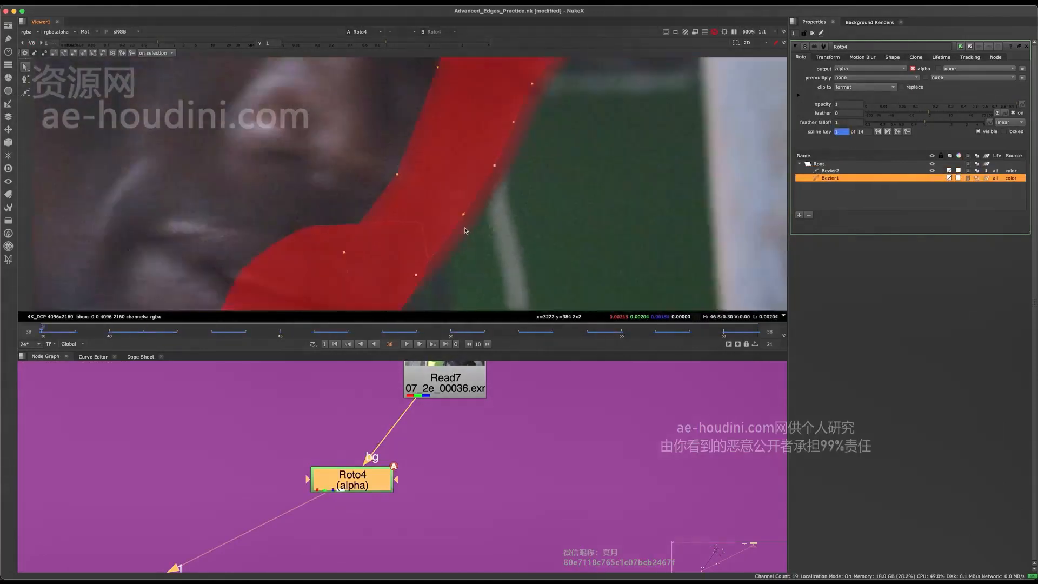
key(m)
scroll(466, 230, down, 4)
middle_drag(506, 140, 504, 191)
scroll(501, 163, up, 3)
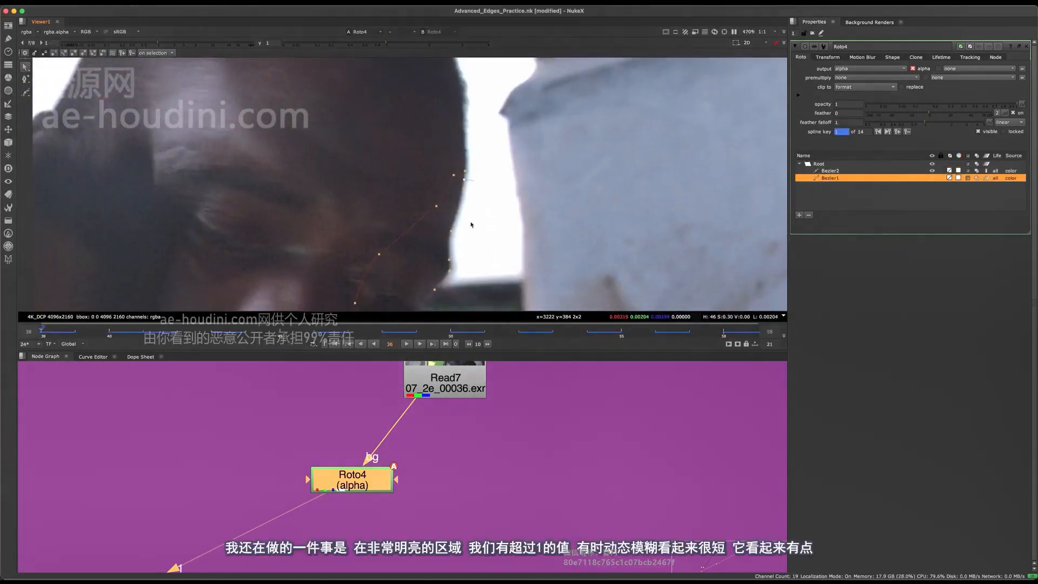
On frame 36, lower the viewer gain to about 0.38 to examine the blurred face edge against the bright background
scroll(471, 225, up, 3)
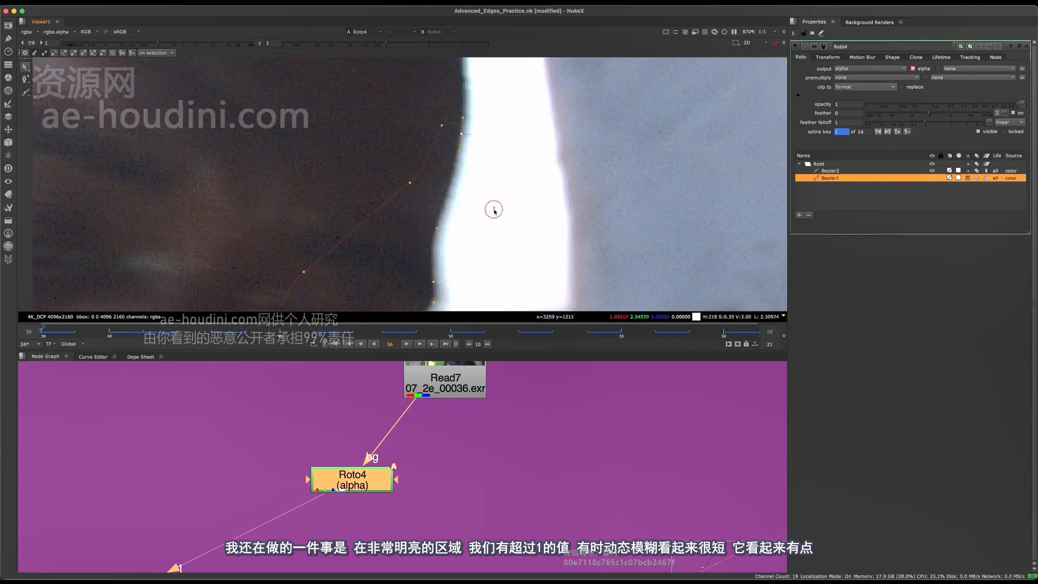
middle_drag(490, 230, 491, 216)
middle_drag(460, 182, 454, 157)
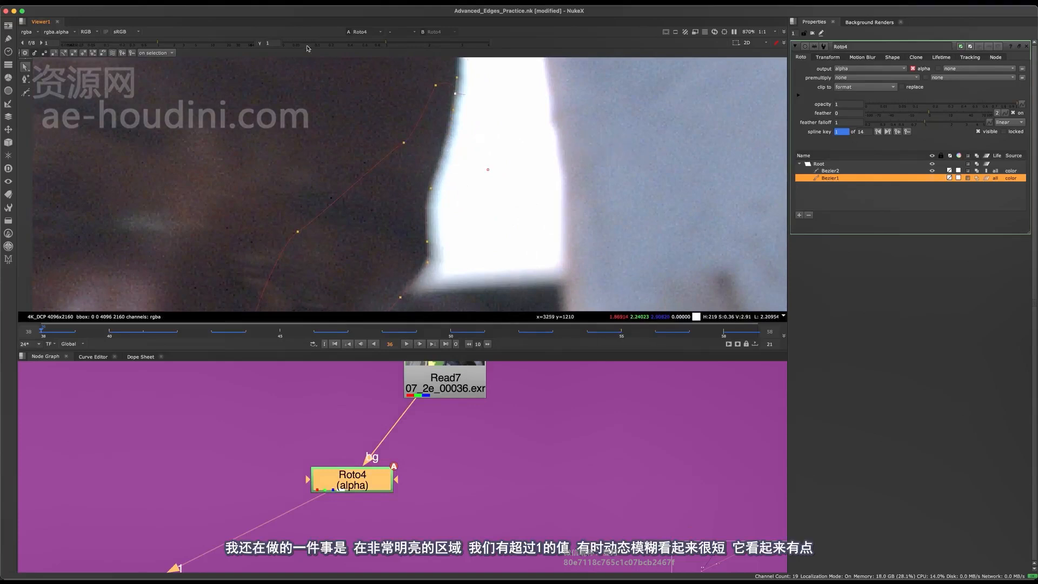
click(156, 44)
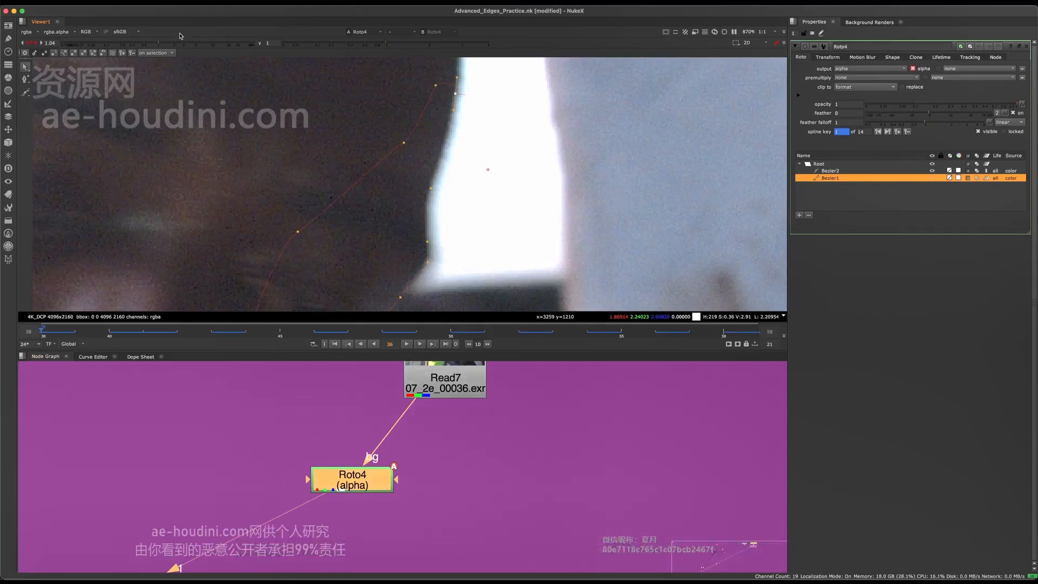
drag(159, 43, 136, 44)
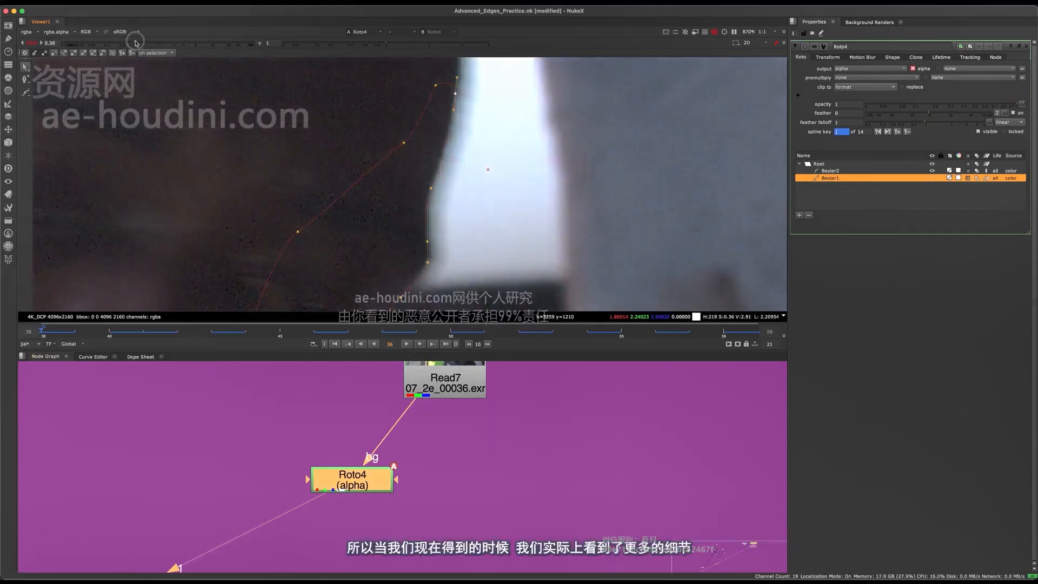
Turn on the matte overlay and check that the shape's motion blur lines up with the face edge
key(m)
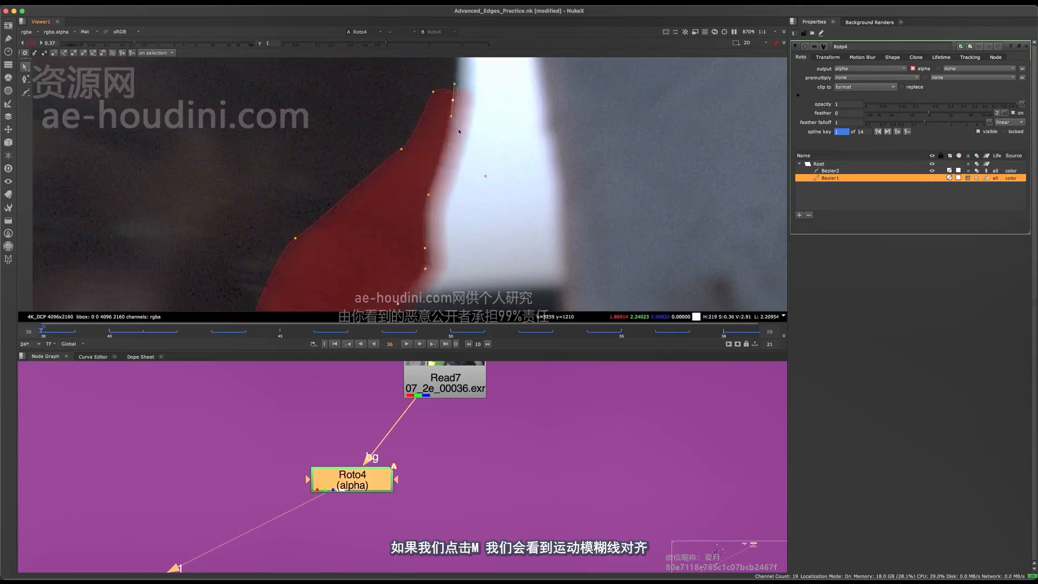
scroll(462, 188, up, 1)
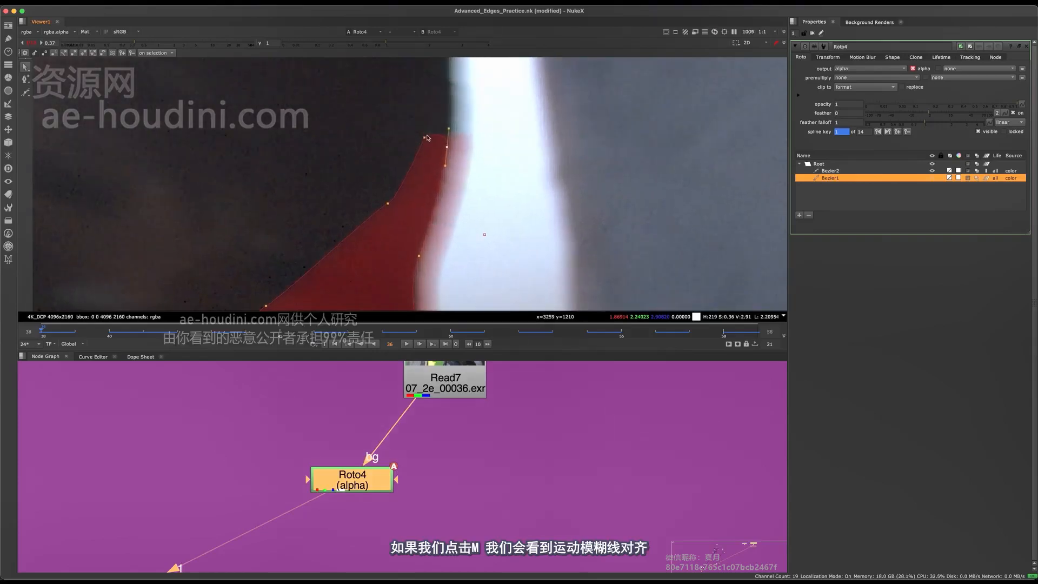
drag(425, 137, 424, 125)
scroll(424, 140, down, 10)
scroll(439, 211, up, 10)
Draw a new Bezier shape along the dark collar edge on frame 46, adjust it over the following frames, and save the script
click(439, 211)
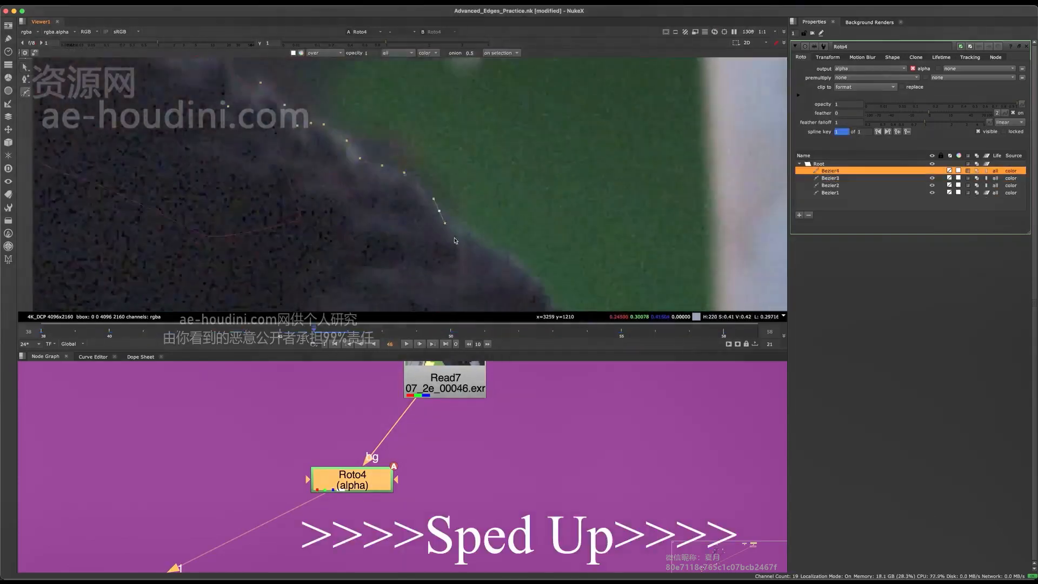
click(456, 240)
key(Right)
key(Right)
key(Right)
key(Right)
click(417, 241)
key(Left)
key(super+s)
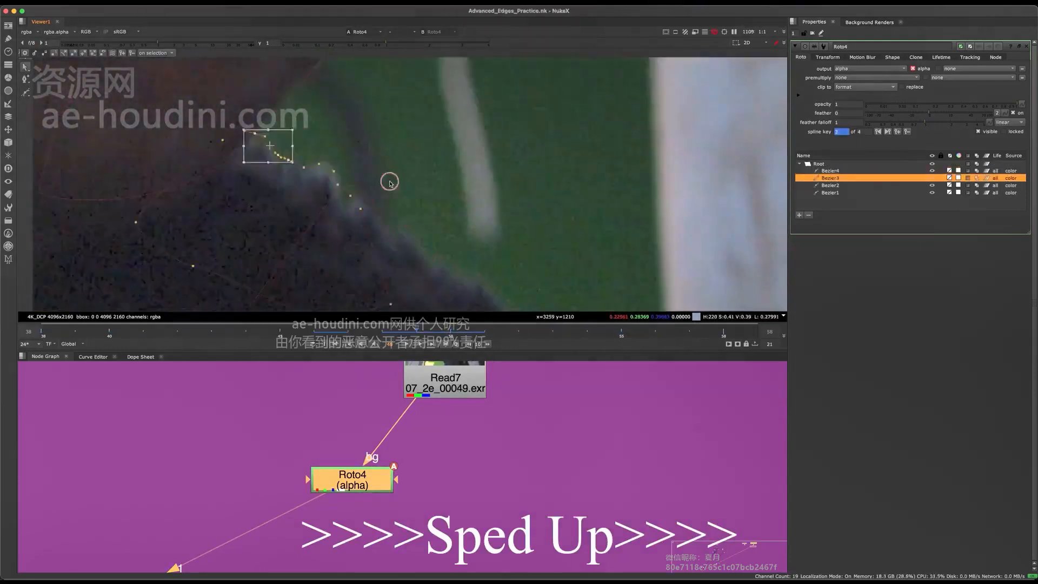
Fit Bezier3 and Bezier4 to the furry collar edge from frame 49 to frame 54
scroll(390, 184, up, 5)
key(Right)
key(Right)
key(Right)
scroll(432, 197, up, 5)
key(Right)
scroll(433, 197, down, 10)
drag(340, 112, 491, 236)
key(Right)
scroll(414, 167, up, 10)
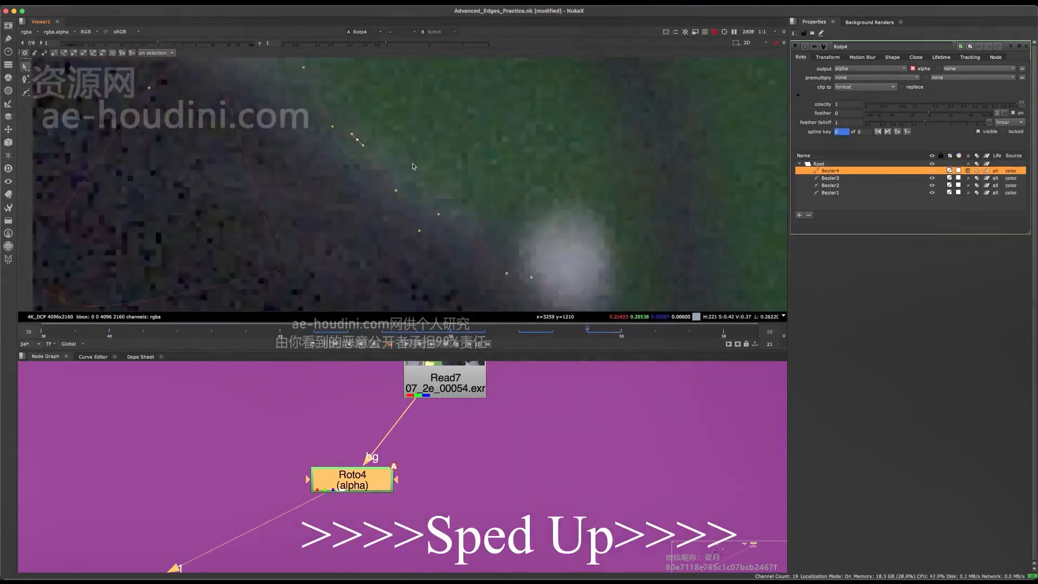
Continue fitting the two collar shapes to the fabric edge up to frame 57
scroll(414, 167, down, 10)
key(Right)
key(Right)
scroll(429, 165, up, 5)
drag(392, 99, 429, 132)
click(429, 131)
Move the Bezier3 and Bezier4 points onto the collar edge on frames 57 to 59
key(Right)
click(347, 103)
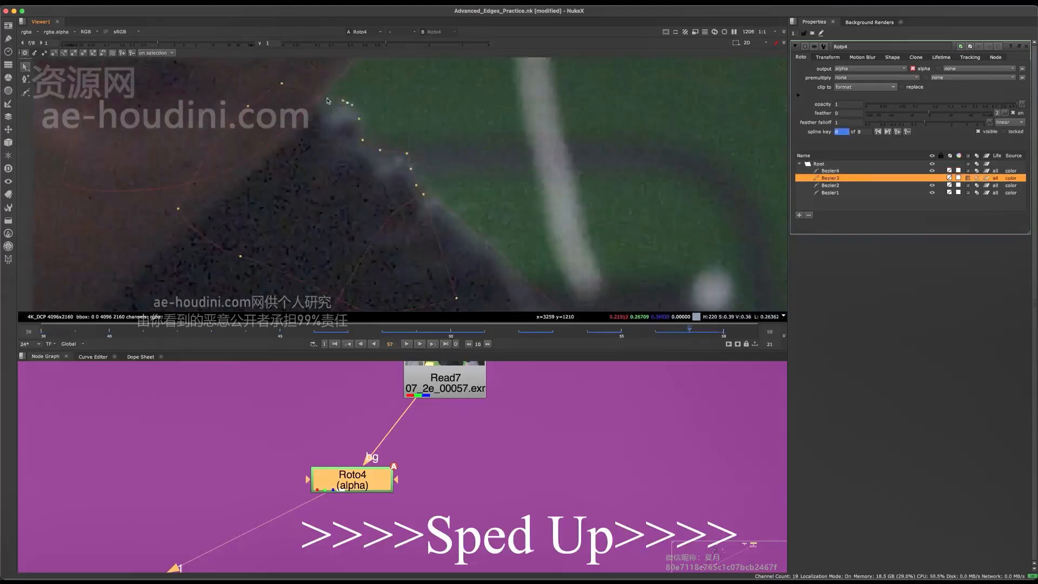
drag(359, 169, 382, 190)
key(Right)
drag(469, 167, 357, 230)
Return to the first frame and work forward to frame 43, refitting the collar shapes to the edge
key(Right)
click(260, 273)
click(373, 157)
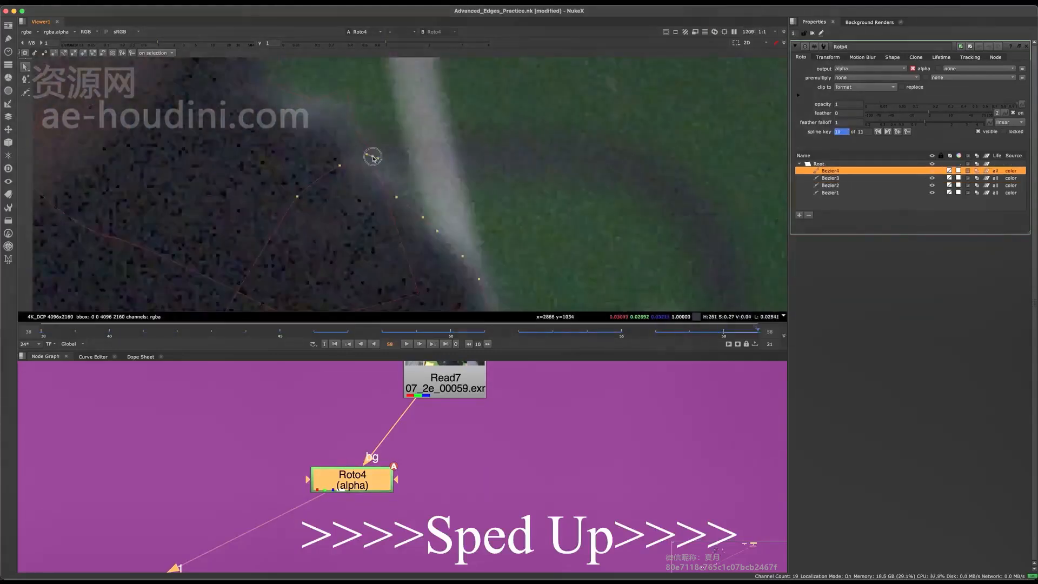
key(Home)
scroll(528, 192, down, 5)
drag(373, 113, 519, 255)
key(Right)
key(Right)
scroll(448, 163, up, 5)
Reposition the collar shapes on frames 43 to 45 to follow the fabric edge, and save the script
key(Right)
key(Right)
drag(359, 120, 434, 182)
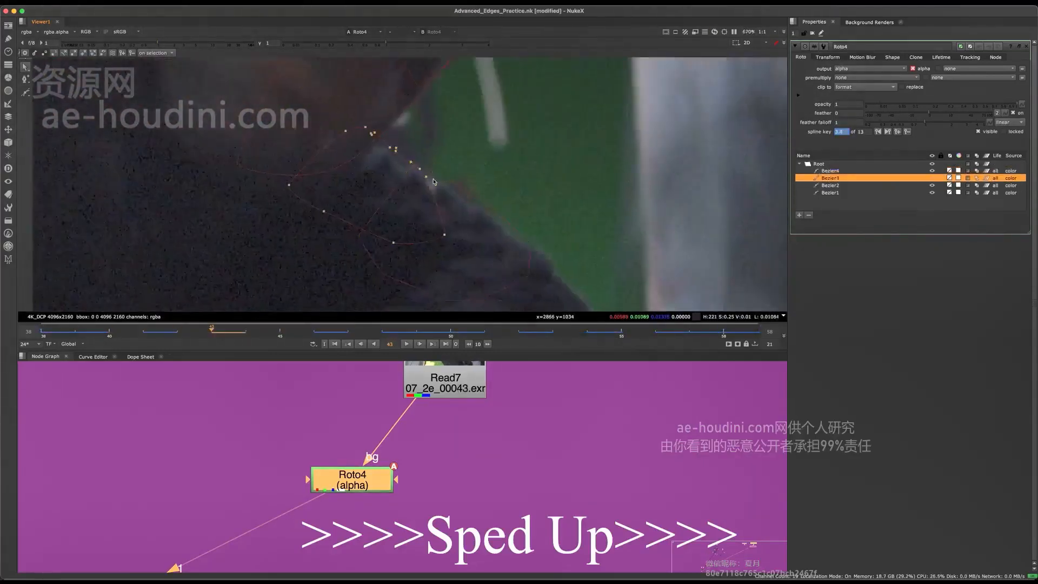
click(447, 213)
key(Right)
drag(303, 127, 448, 217)
scroll(449, 189, down, 10)
drag(430, 178, 465, 206)
key(super+s)
Scrub to frame 49, refine the Bezier1 points along the face edge beside the bright gap, and save the script
click(296, 333)
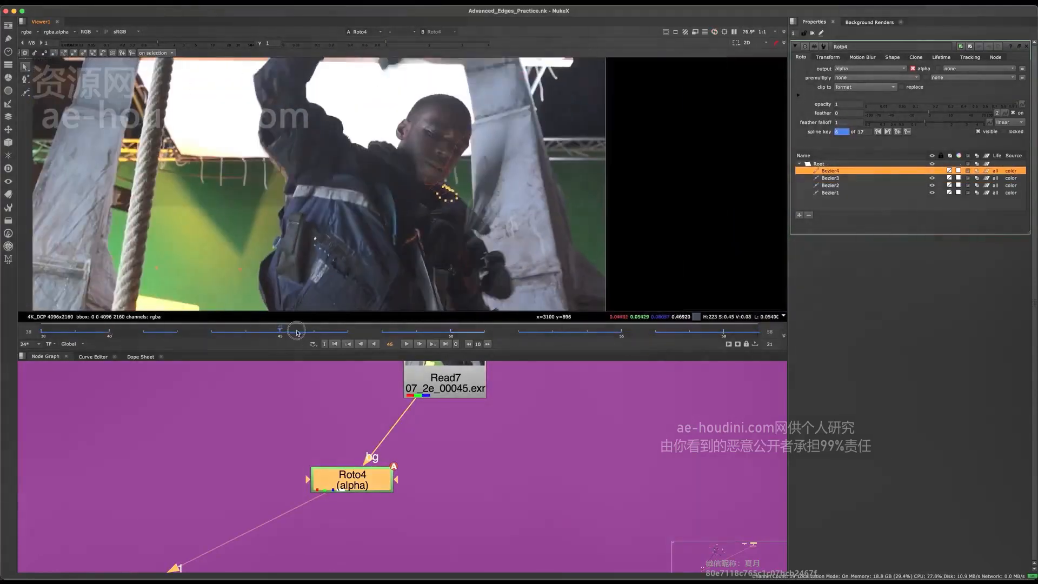
drag(296, 333, 416, 331)
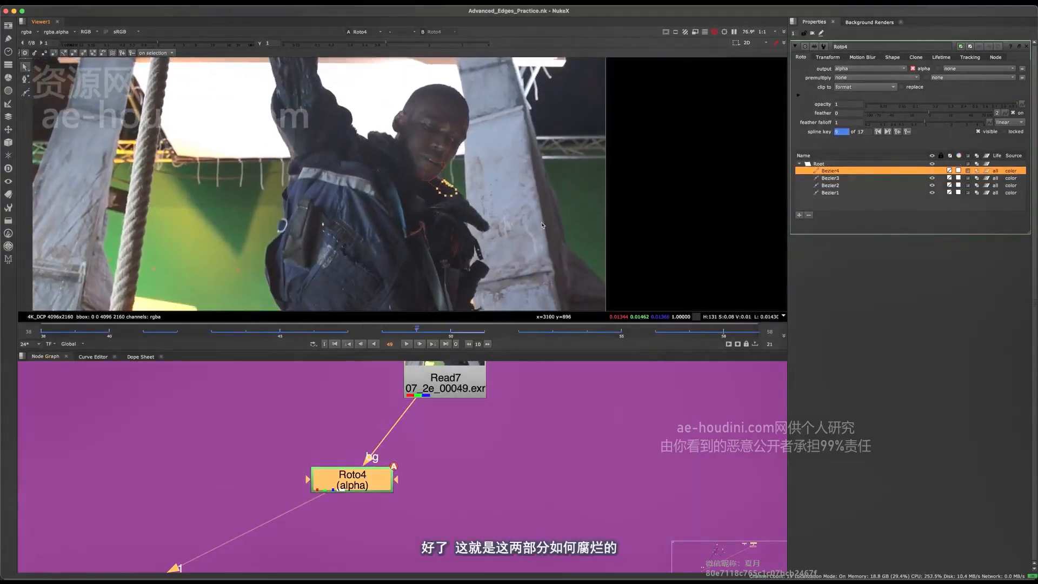
scroll(542, 225, up, 5)
scroll(421, 115, up, 4)
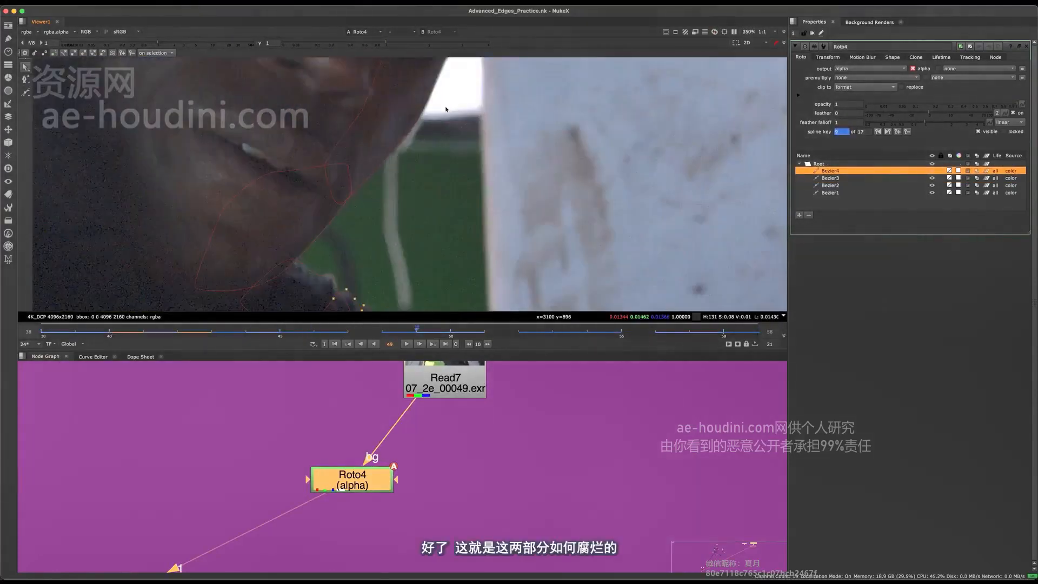
click(448, 109)
scroll(422, 116, up, 2)
click(428, 134)
scroll(429, 135, up, 3)
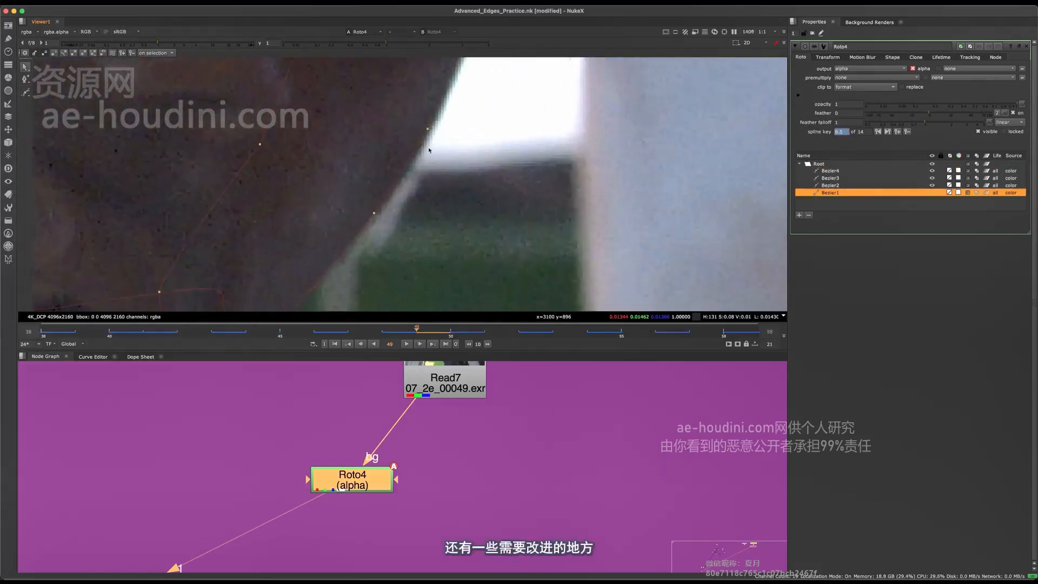
scroll(450, 186, down, 1)
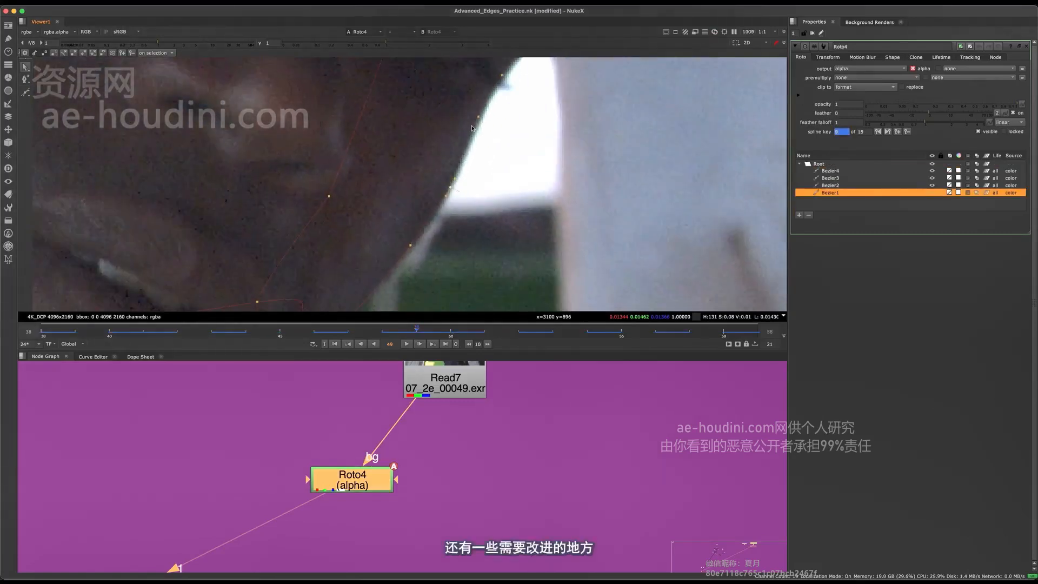
drag(482, 101, 484, 100)
scroll(483, 98, down, 1)
scroll(416, 209, down, 6)
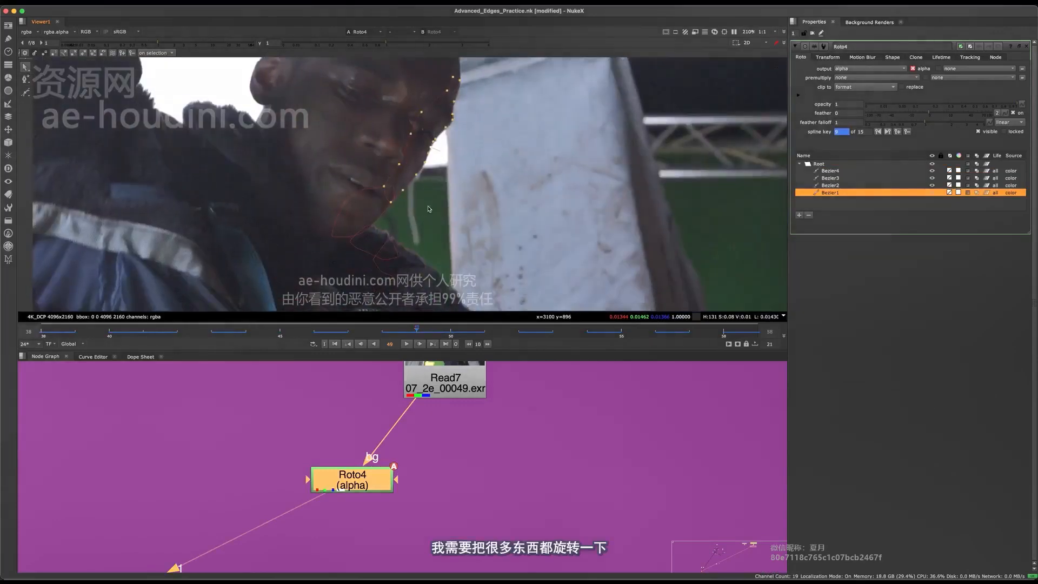
scroll(483, 208, up, 3)
key(ctrl+s)
Examine the furry tip against the pale pillar on frame 49 in RGB, blue and red channels to judge its contrast for keying
scroll(484, 209, up, 5)
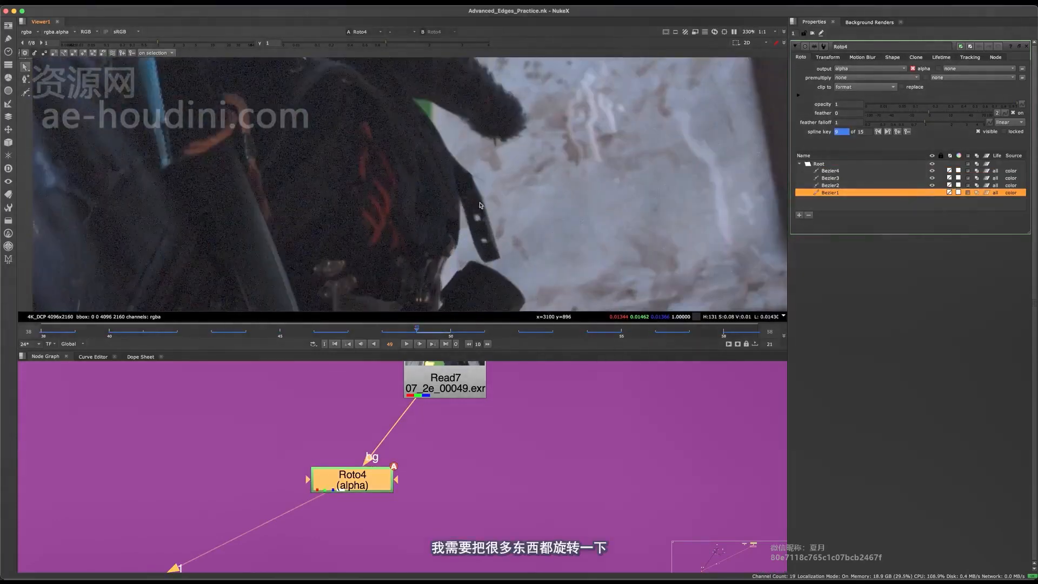
scroll(475, 229, down, 2)
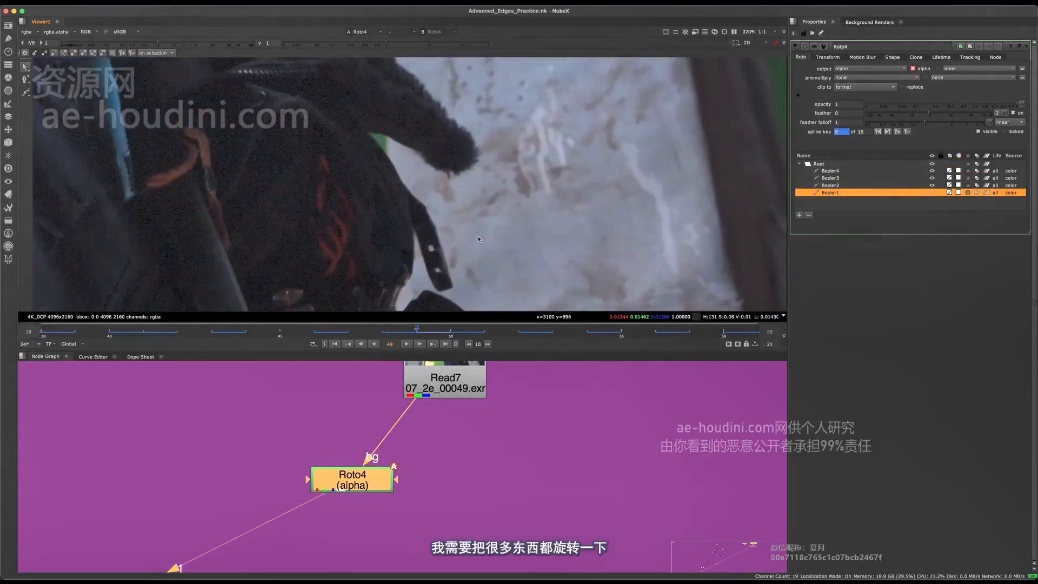
scroll(467, 182, down, 2)
scroll(470, 182, up, 9)
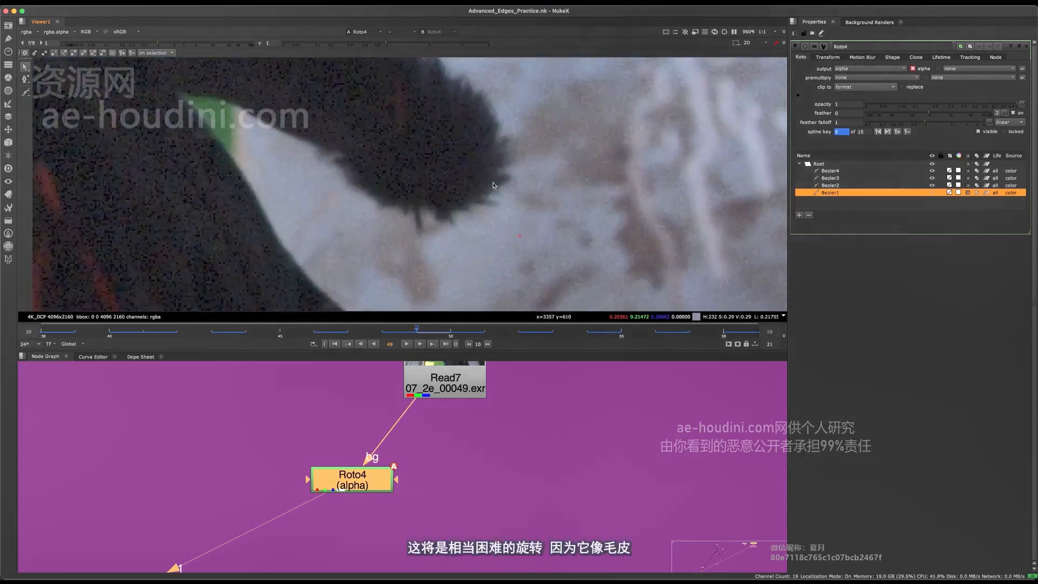
middle_drag(491, 185, 503, 216)
scroll(510, 220, down, 4)
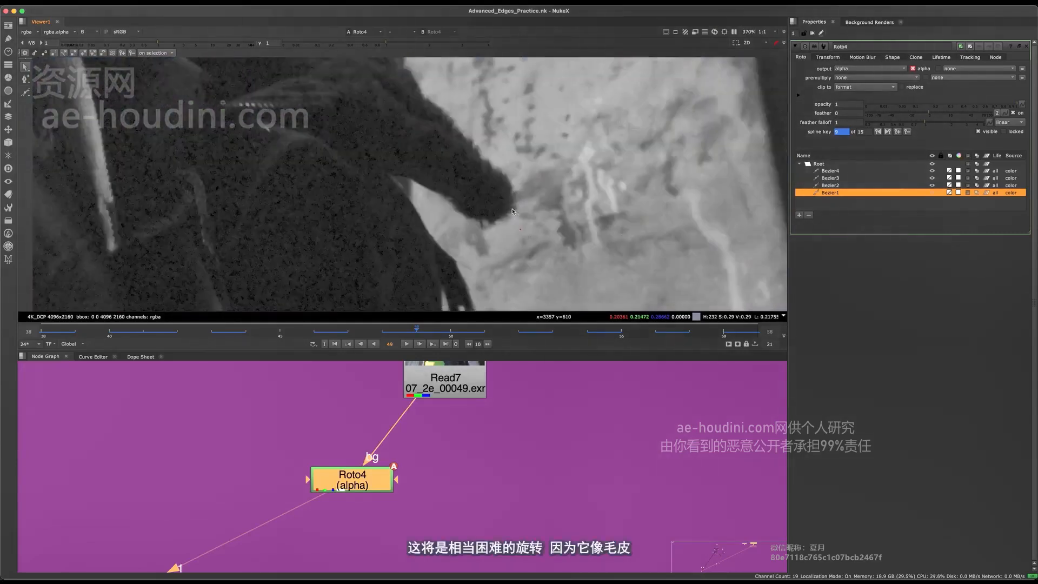
scroll(521, 201, up, 2)
key(r)
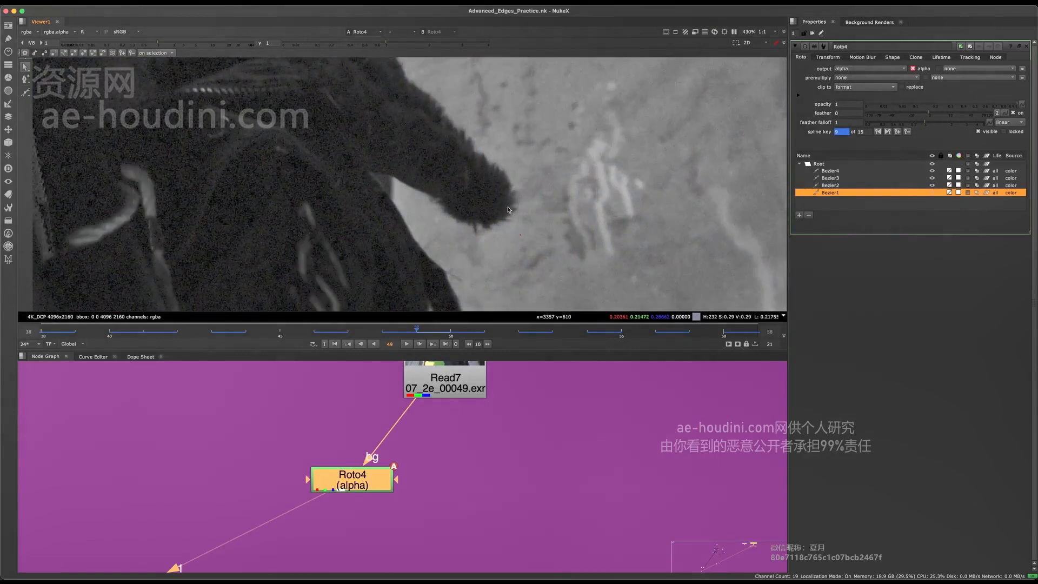
scroll(527, 173, up, 2)
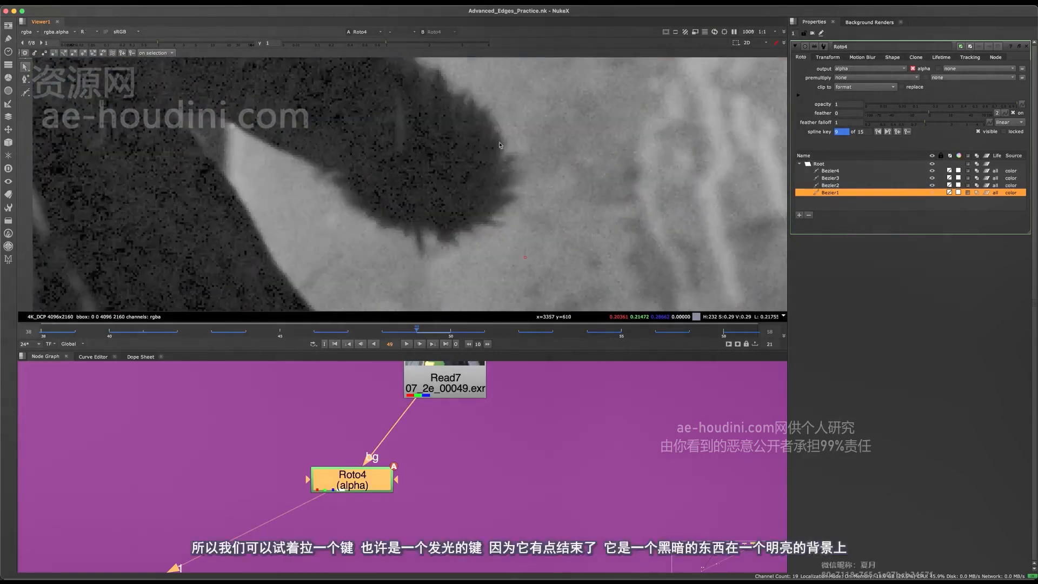
key(r)
scroll(544, 193, down, 1)
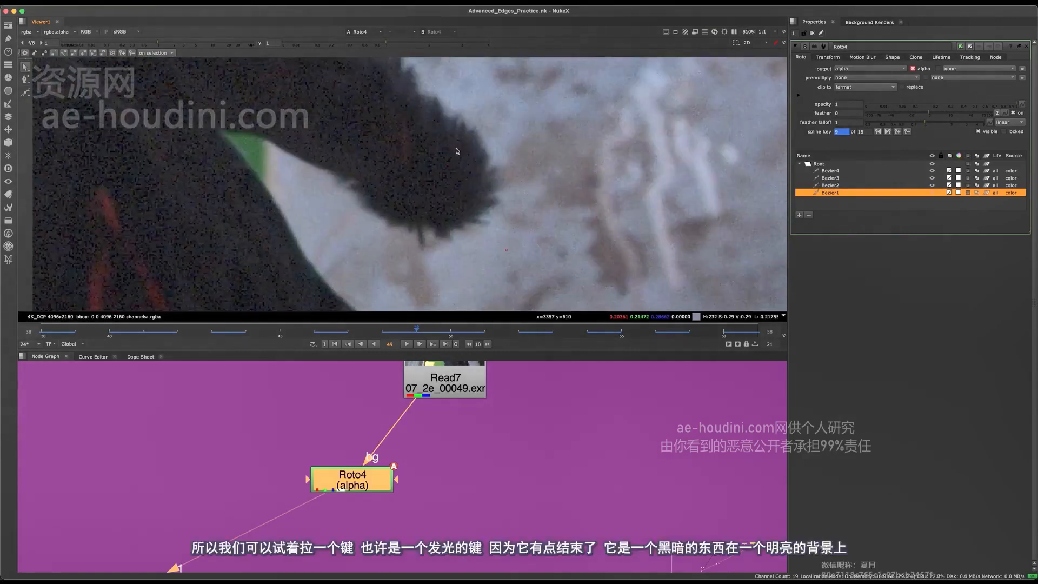
Inspect the dark strap and pouch edges below the fur in single color channels for their contrast against the pillar
scroll(544, 182, down, 5)
middle_drag(527, 247, 532, 194)
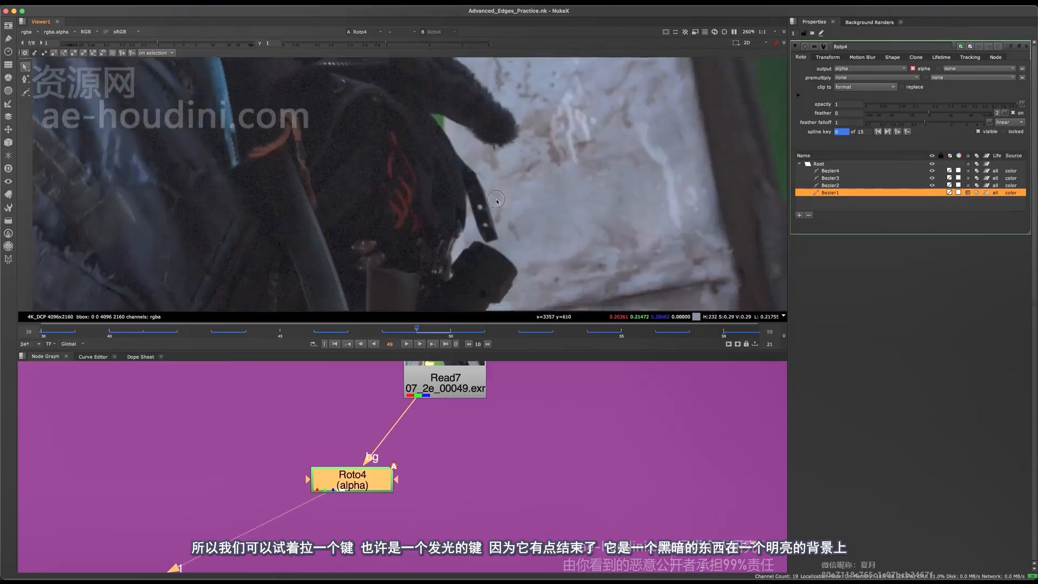
scroll(531, 194, down, 2)
scroll(531, 194, up, 2)
key(g)
key(b)
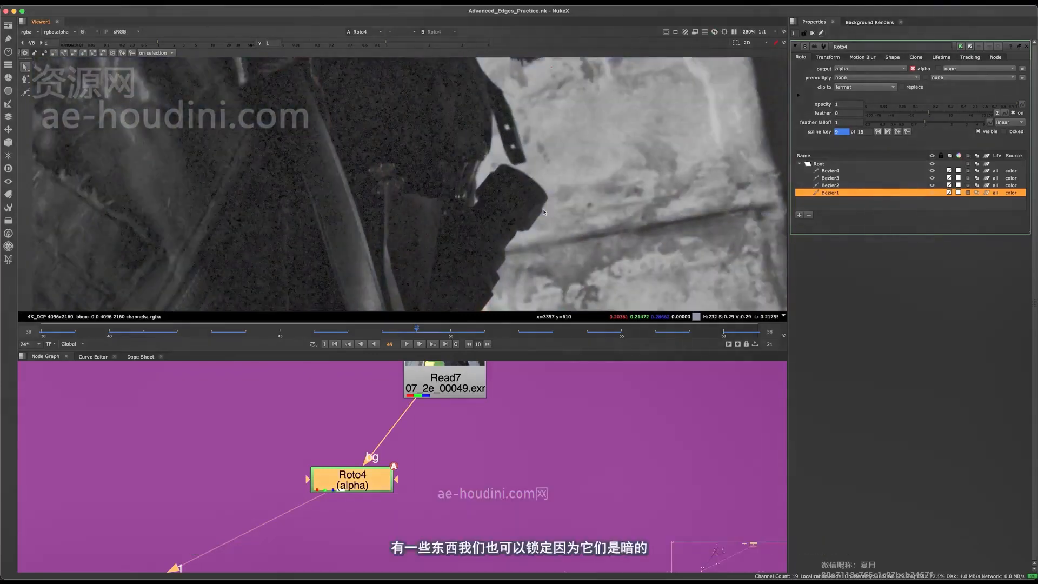
key(r)
key(r)
Examine in single channels and RGB where the fur edge crosses from the green screen onto the pillar
middle_drag(554, 172, 411, 270)
scroll(458, 121, up, 1)
middle_drag(414, 116, 424, 272)
scroll(455, 128, down, 5)
scroll(447, 159, up, 2)
scroll(423, 271, up, 3)
key(r)
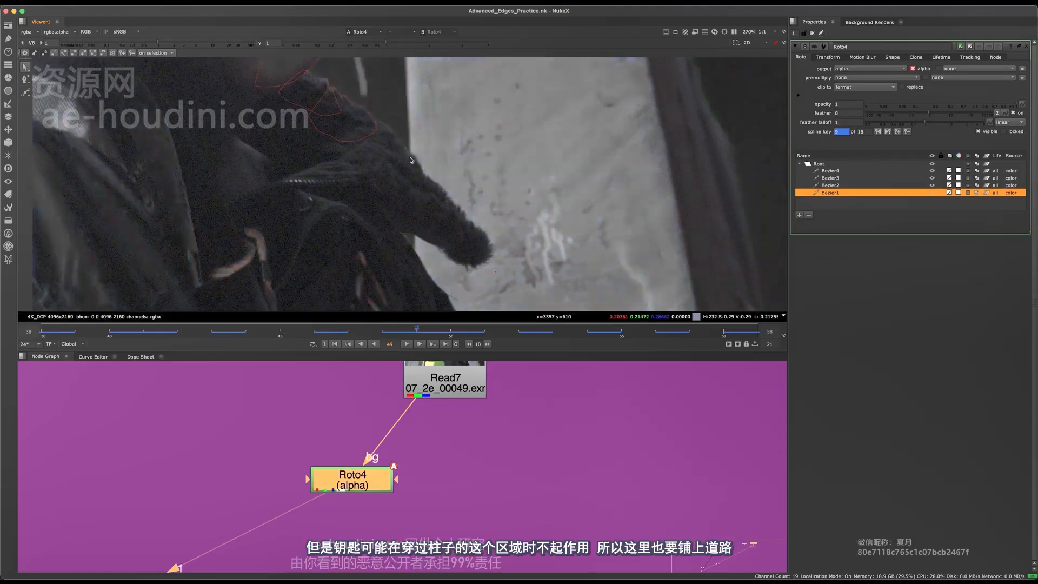
key(g)
key(b)
key(b)
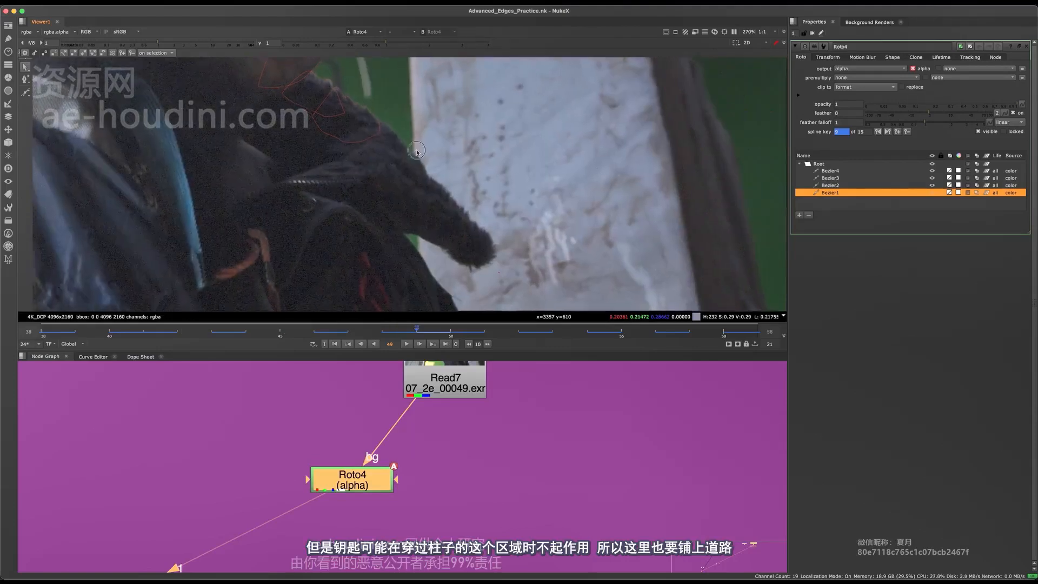
scroll(415, 158, up, 3)
middle_drag(415, 158, 431, 215)
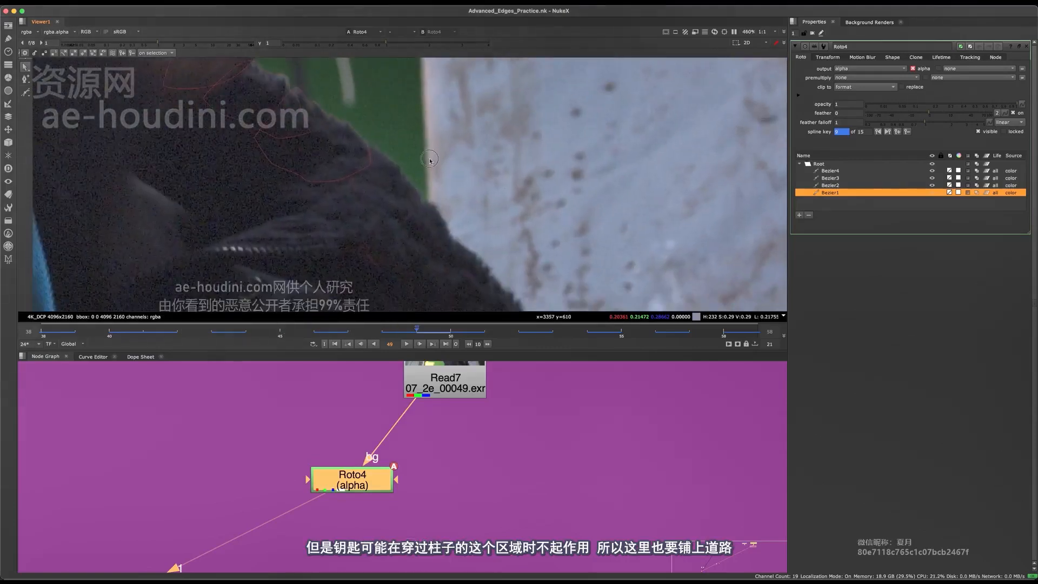
scroll(429, 160, down, 3)
Scrub to frame 48 and compare the color channels around the gap between the furry tip and the body
drag(319, 323, 520, 347)
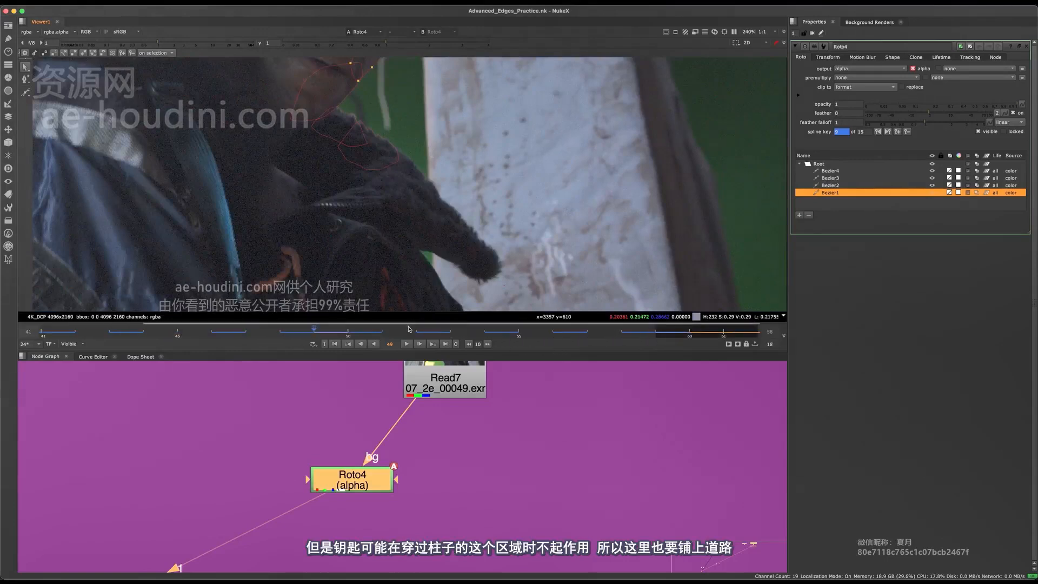
drag(411, 335, 382, 325)
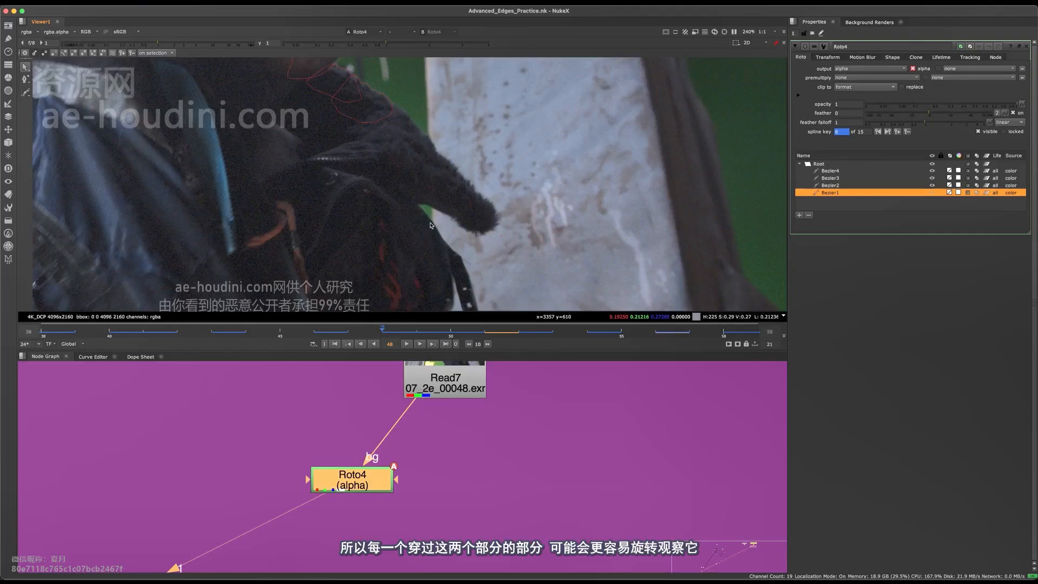
key(b)
scroll(435, 194, up, 6)
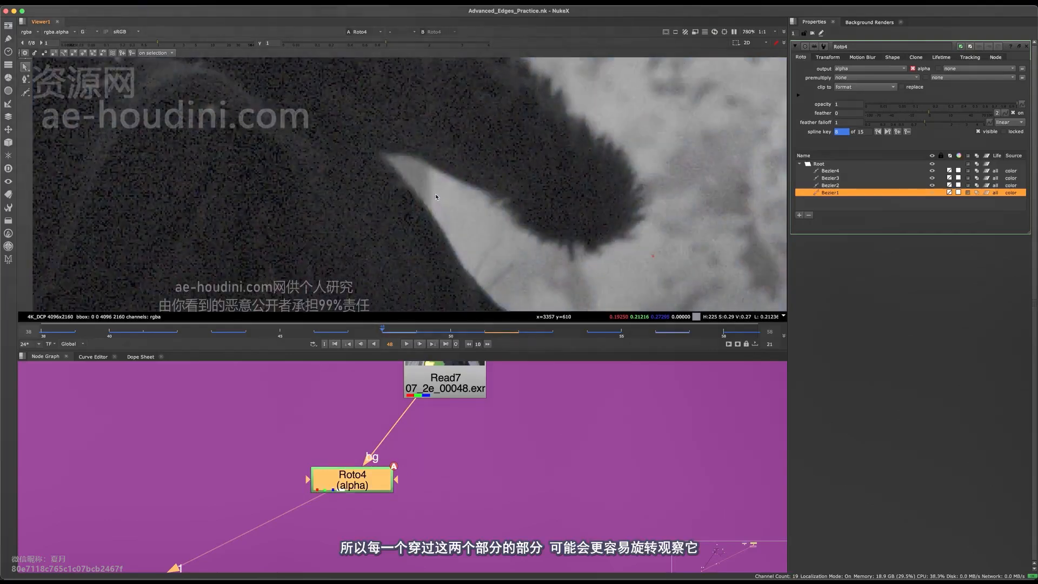
key(b)
key(b)
scroll(435, 193, down, 3)
key(g)
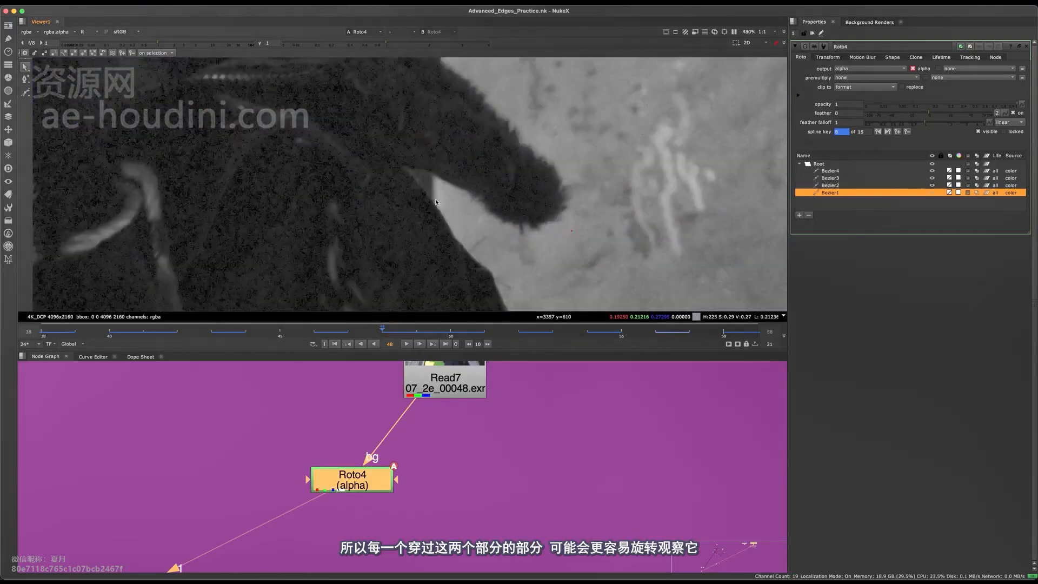
scroll(439, 197, up, 5)
scroll(444, 193, down, 4)
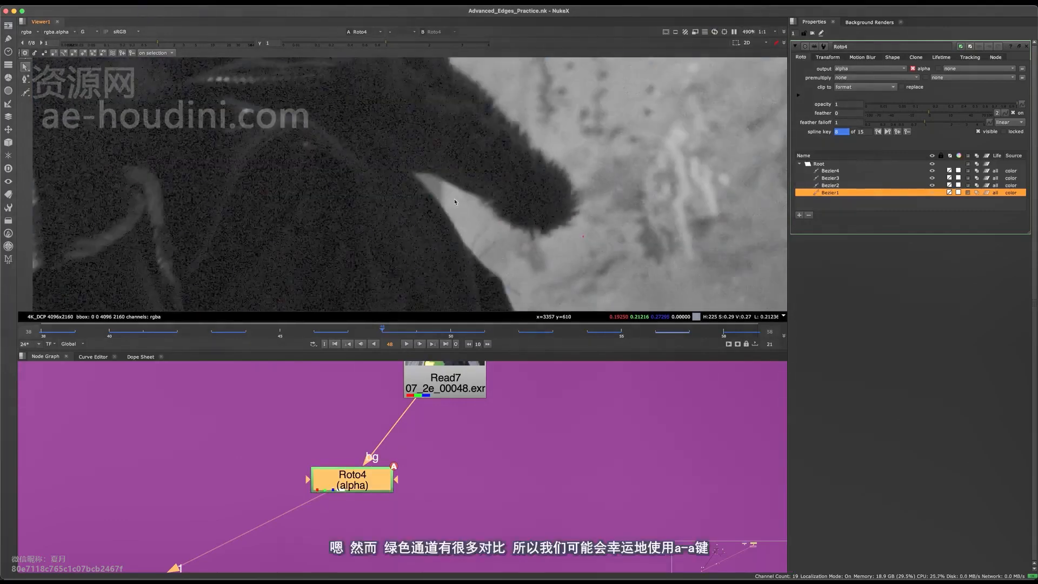
Inspect the fur tip on the pillar and the strap and pouch edges below in the green and blue channels
scroll(449, 209, up, 3)
scroll(443, 246, down, 4)
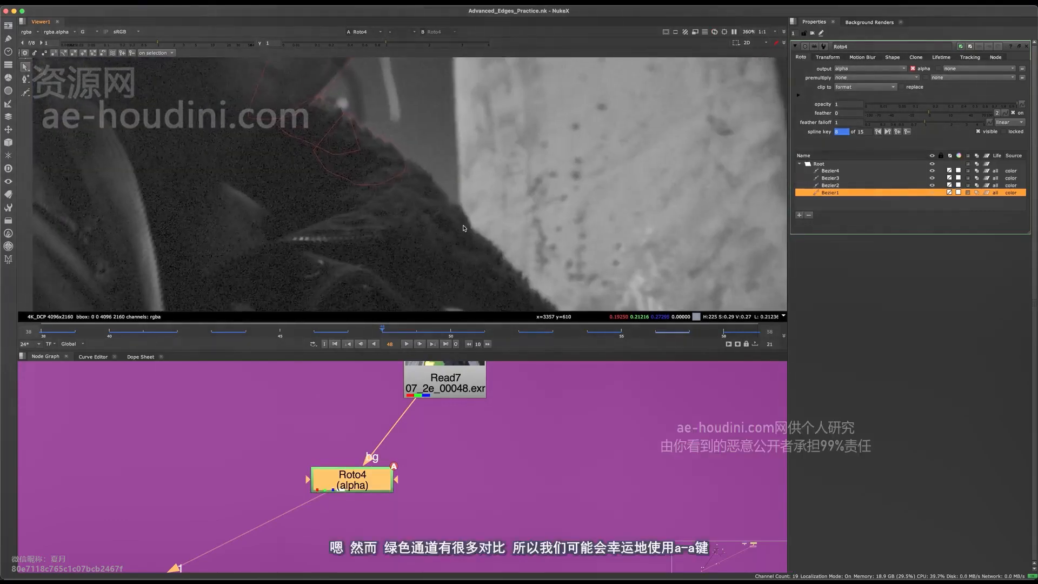
scroll(478, 174, down, 2)
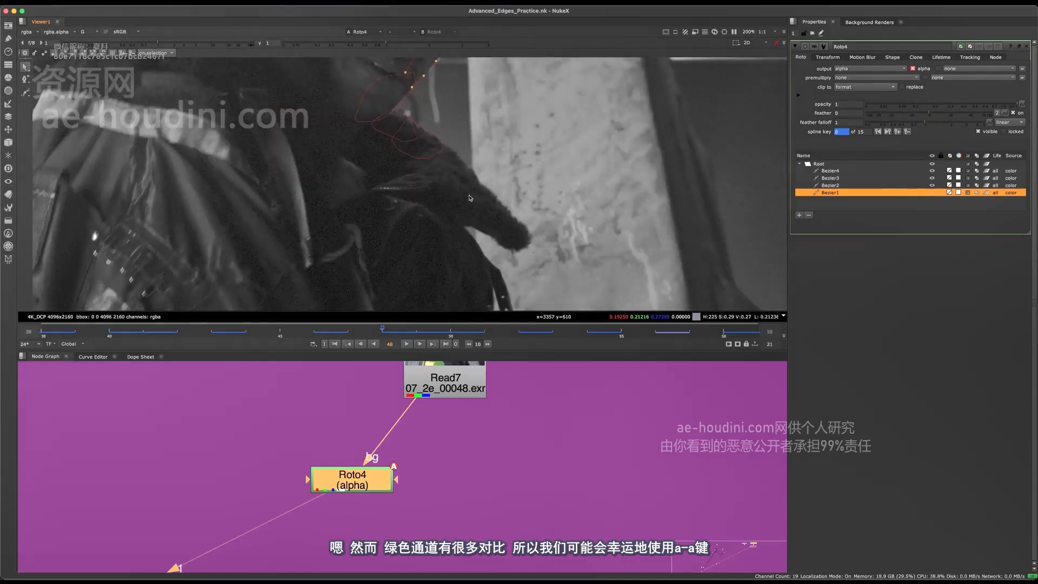
middle_drag(476, 191, 494, 86)
middle_drag(480, 303, 589, 286)
key(g)
middle_drag(303, 303, 420, 370)
key(b)
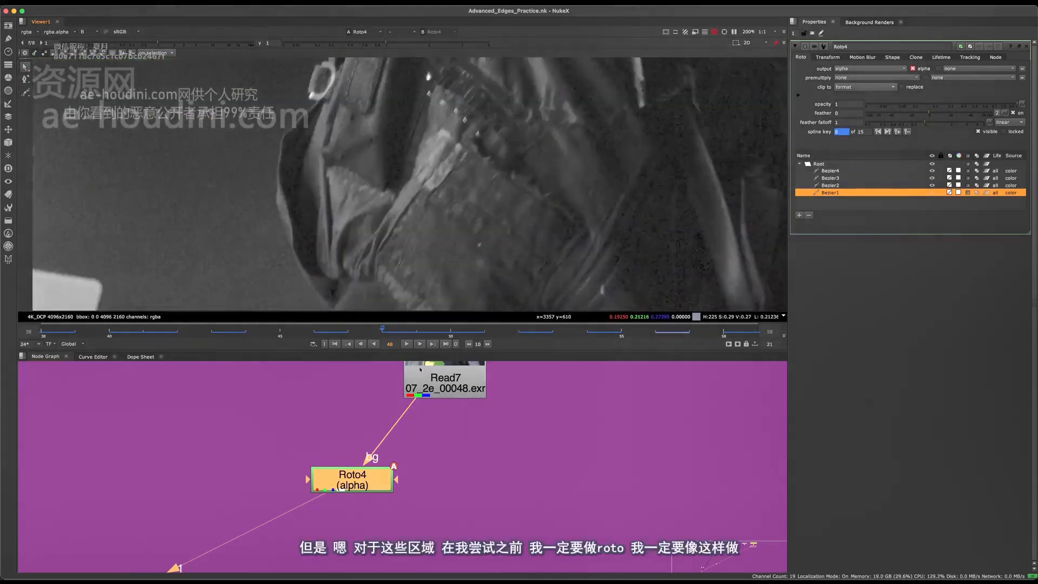
key(b)
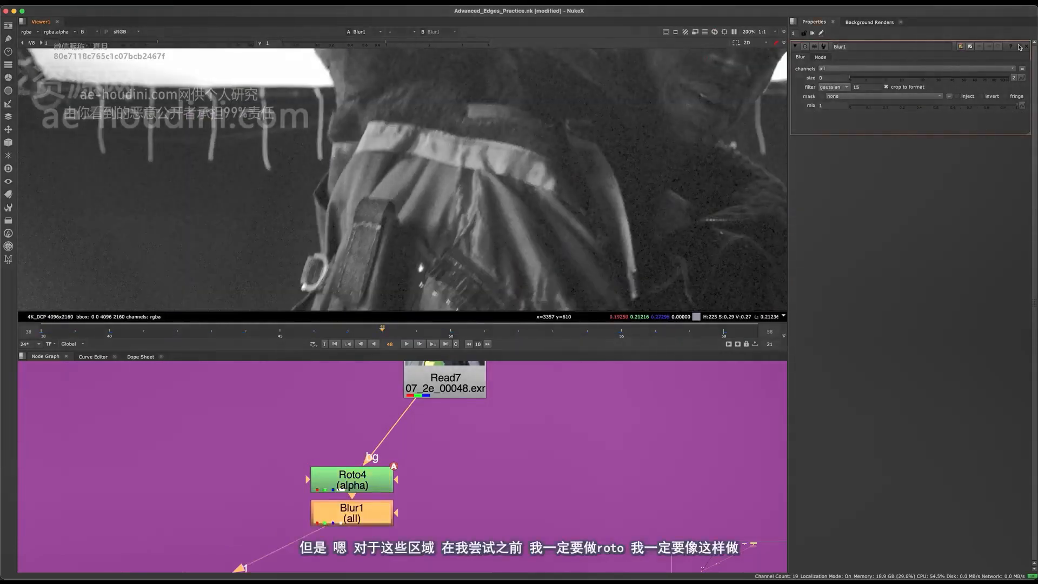
key(Delete)
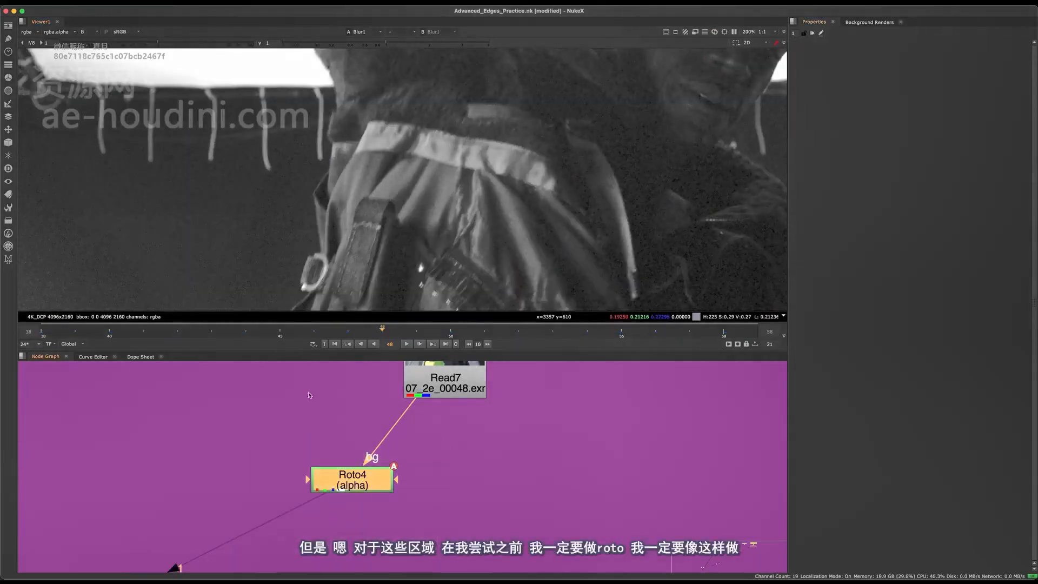
Examine the raised arm's rear edge where the bright backdrop meets the green screen, in RGB and single color channels
middle_drag(384, 162, 392, 244)
key(b)
scroll(368, 124, down, 4)
middle_drag(606, 302, 527, 279)
scroll(346, 162, up, 3)
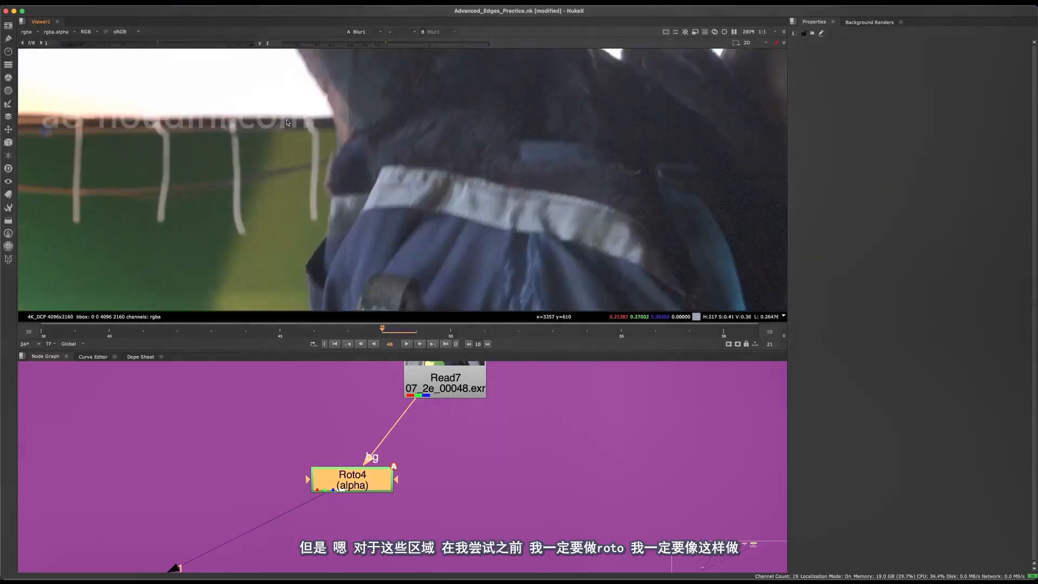
key(b)
scroll(324, 131, up, 2)
key(b)
scroll(457, 143, up, 4)
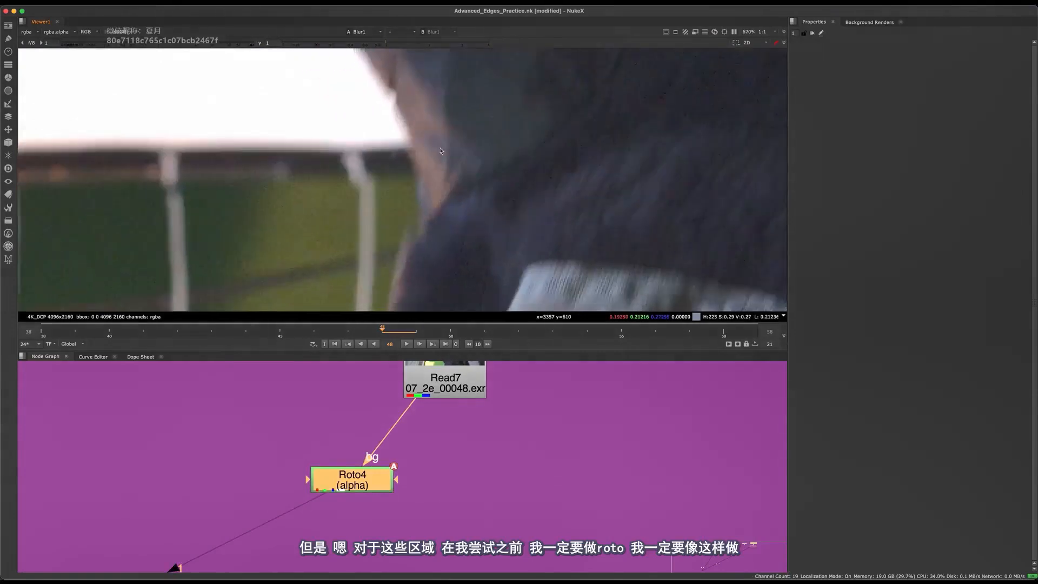
key(g)
scroll(454, 135, down, 4)
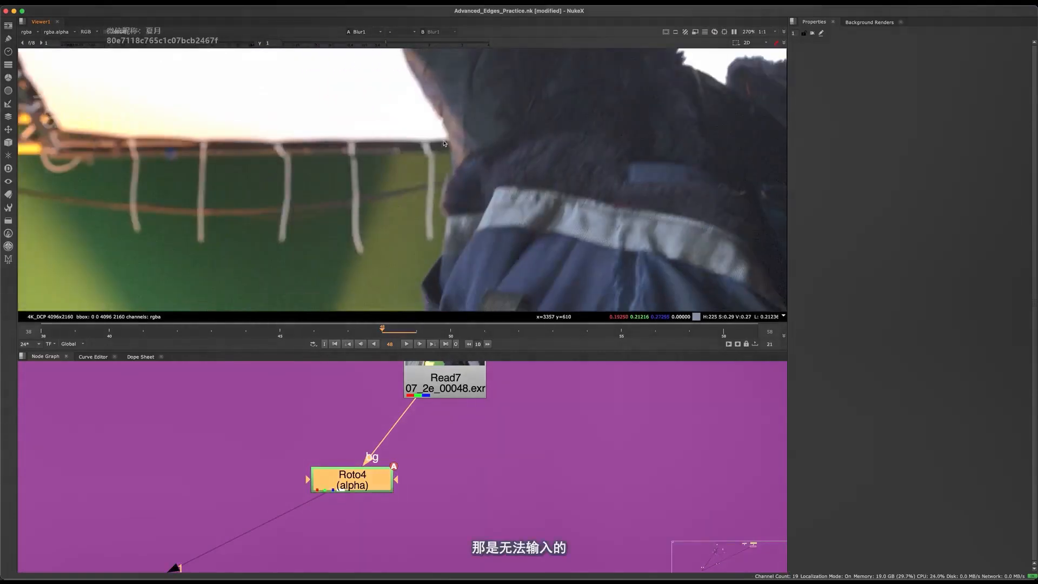
Examine on frame 48 in RGB where the raised forearm crosses the wooden beam
scroll(431, 214, down, 8)
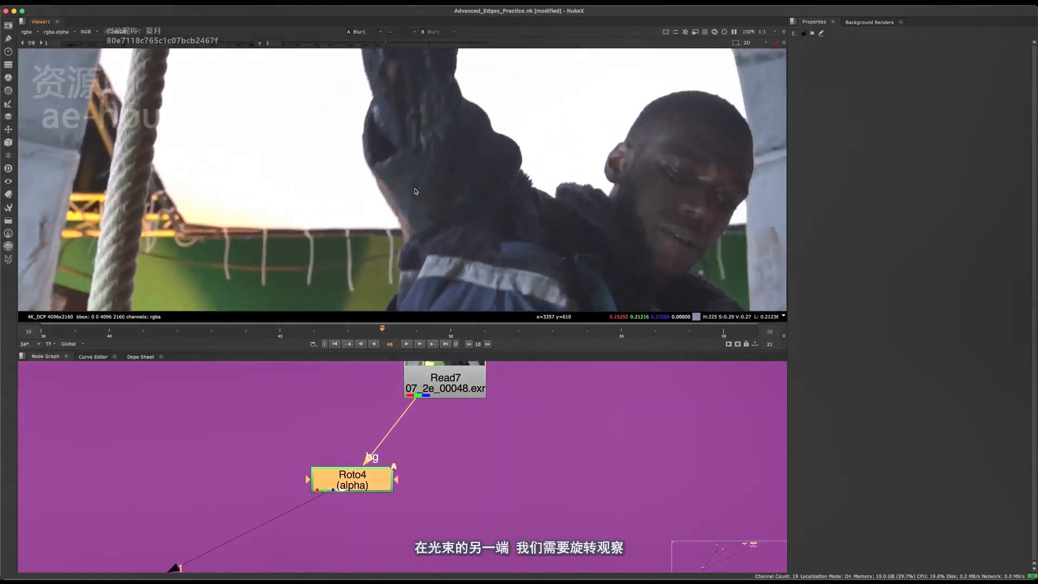
middle_drag(427, 208, 425, 264)
scroll(460, 120, up, 8)
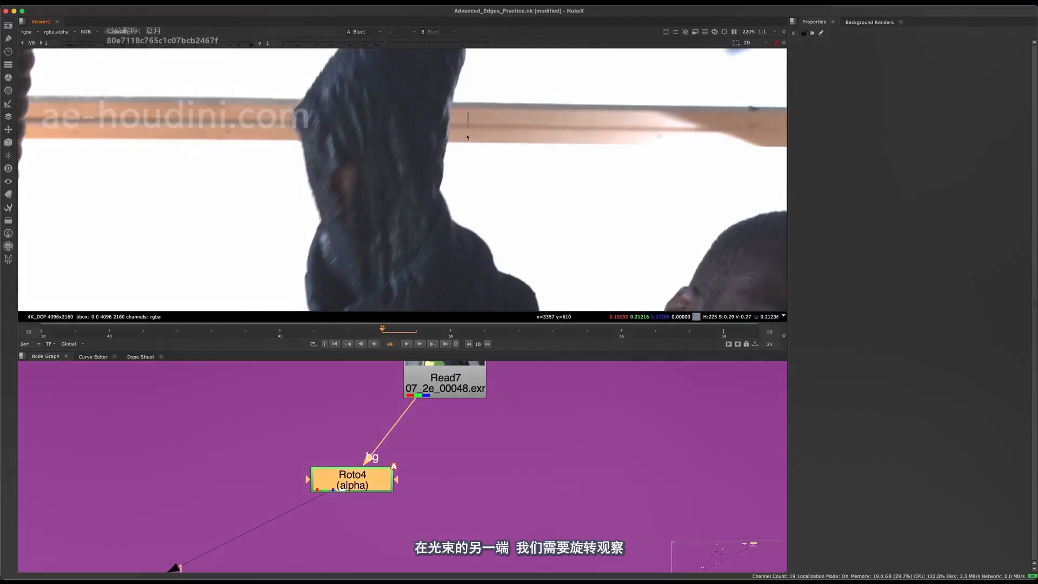
scroll(457, 136, down, 4)
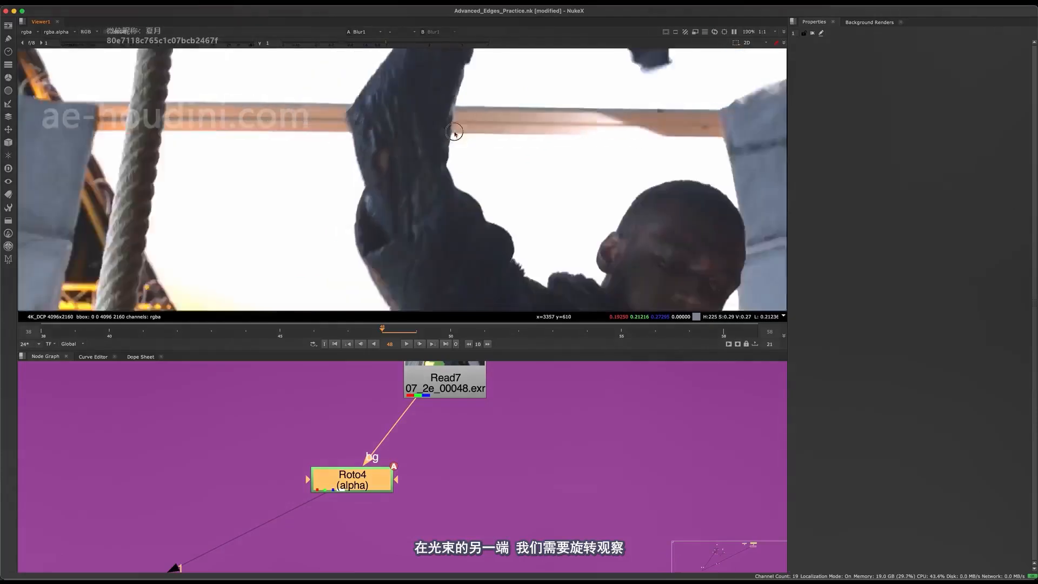
middle_drag(420, 220, 431, 291)
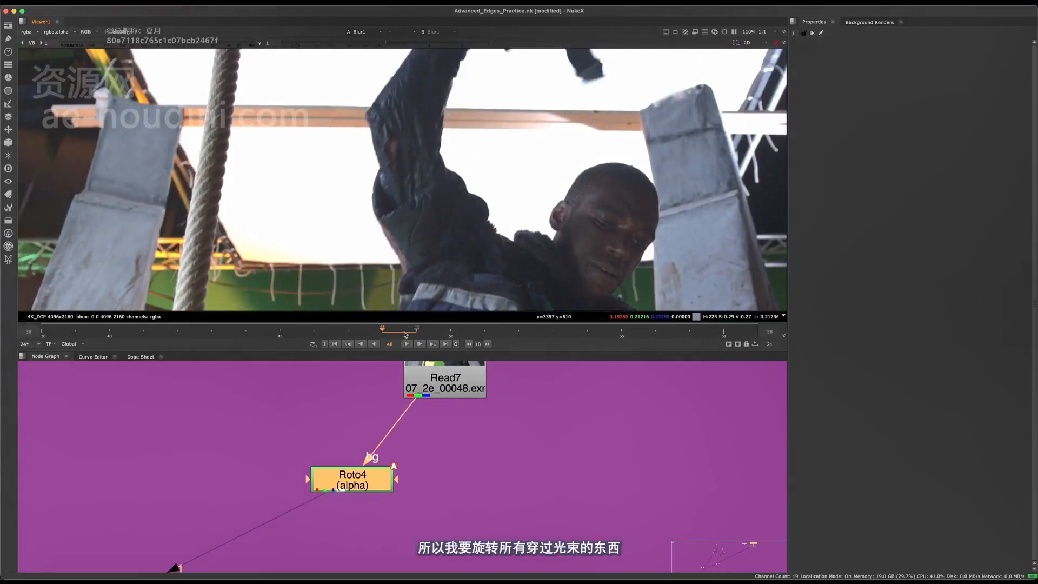
Play the shot forward and scrub back to frame 39 to follow the arm and hand crossing the beam
click(407, 344)
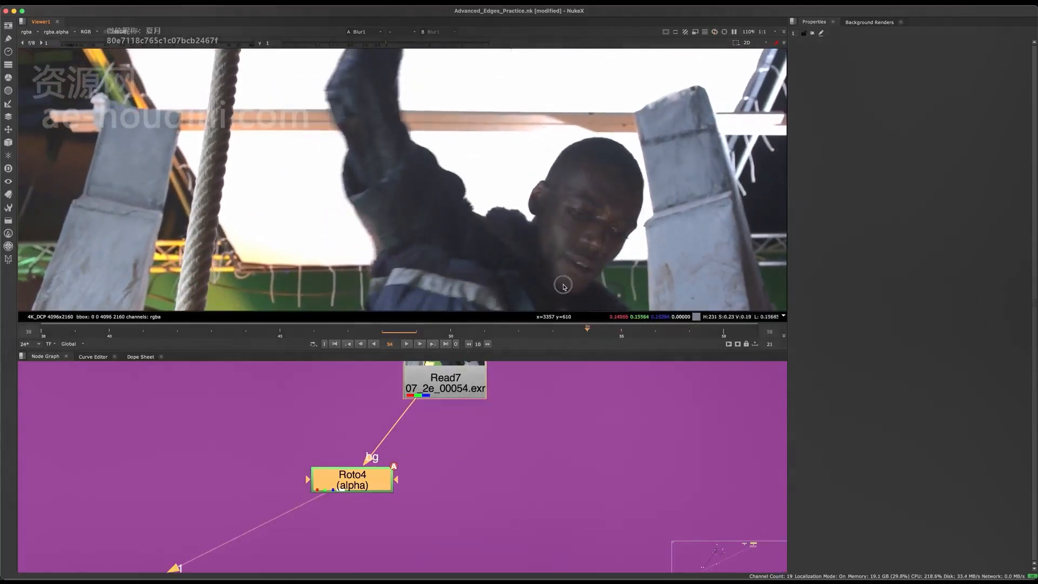
key(Left)
key(Left)
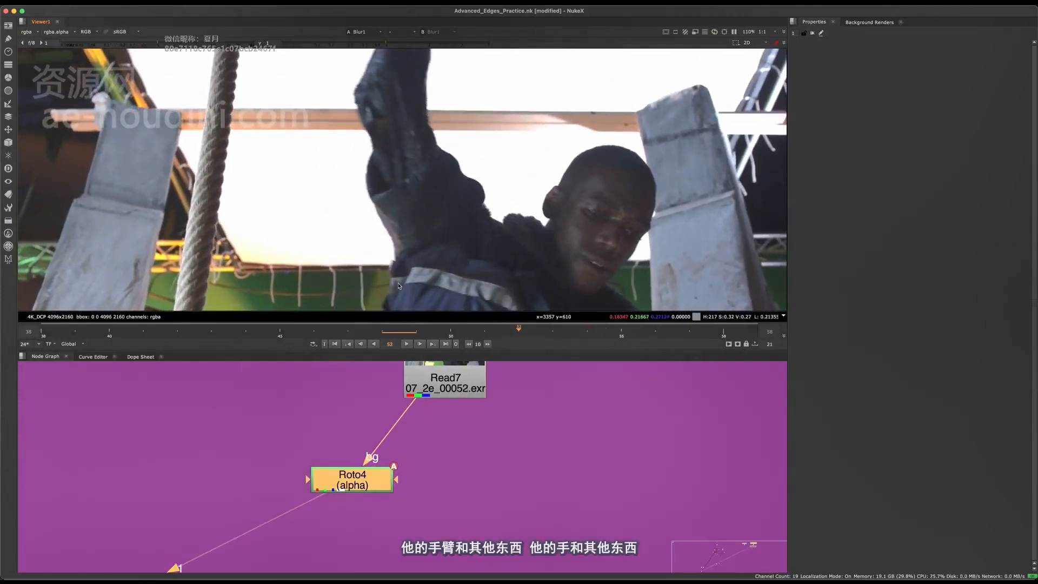
drag(454, 334, 75, 332)
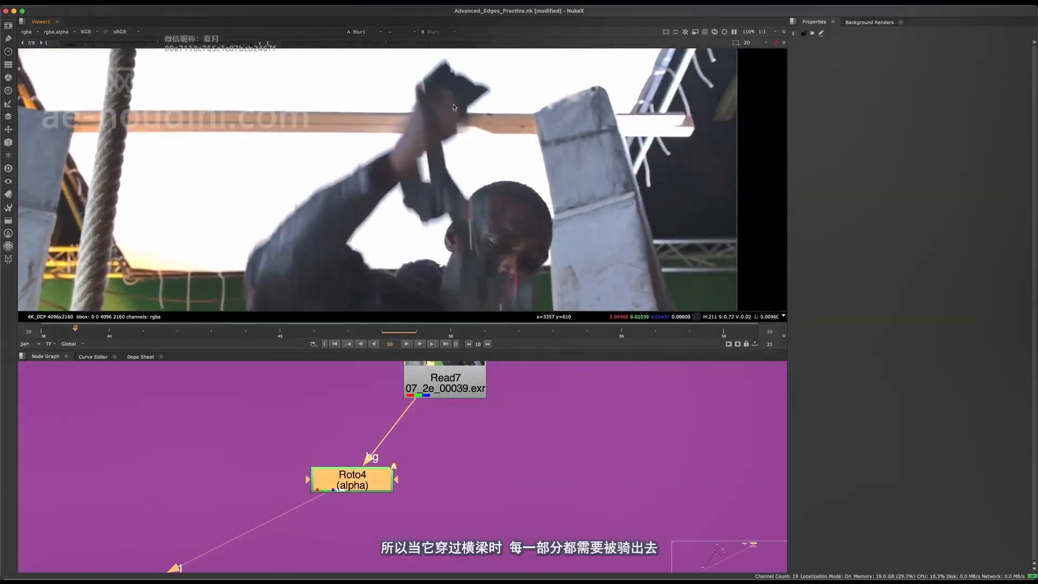
Check the blurred hand against the white backdrop on frame 40 with viewer gain lowered to 0.24, and reset the gain
click(106, 333)
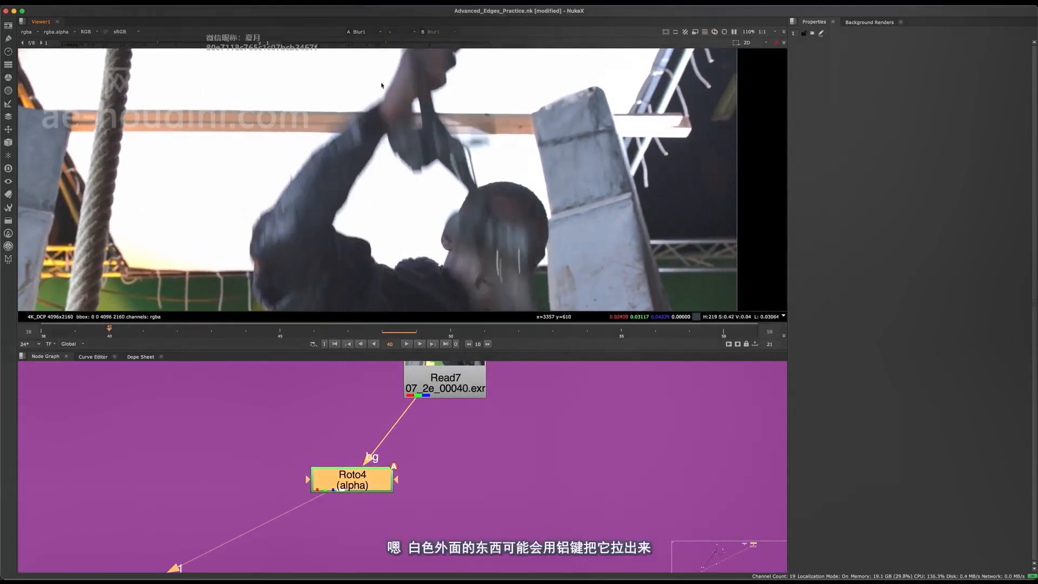
scroll(336, 131, up, 5)
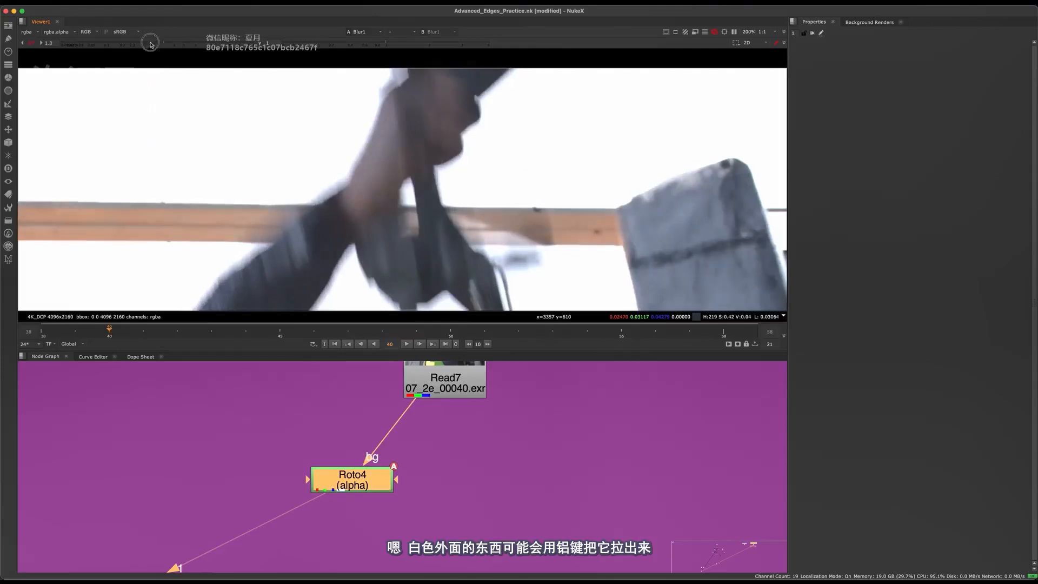
drag(150, 45, 124, 45)
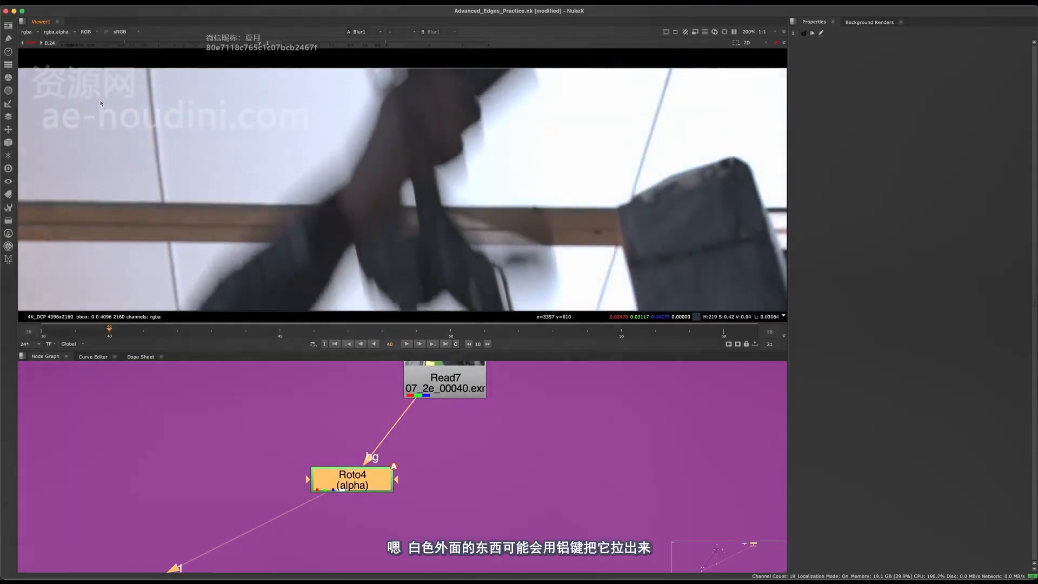
scroll(127, 101, down, 8)
click(30, 44)
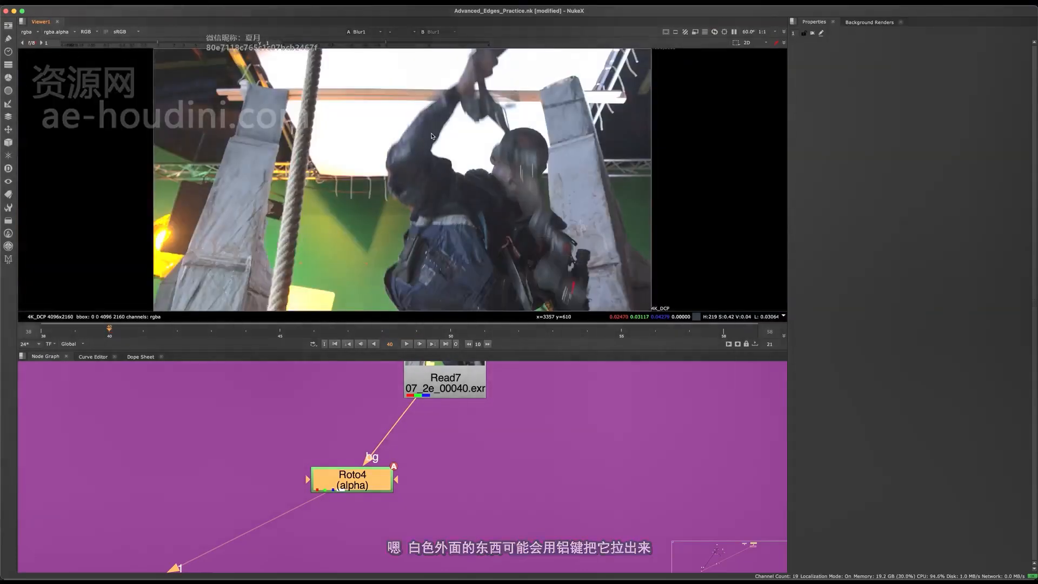
Review the whole figure's edges against the backdrop, pillar and green screen on frame 40 and play the shot
scroll(509, 133, up, 4)
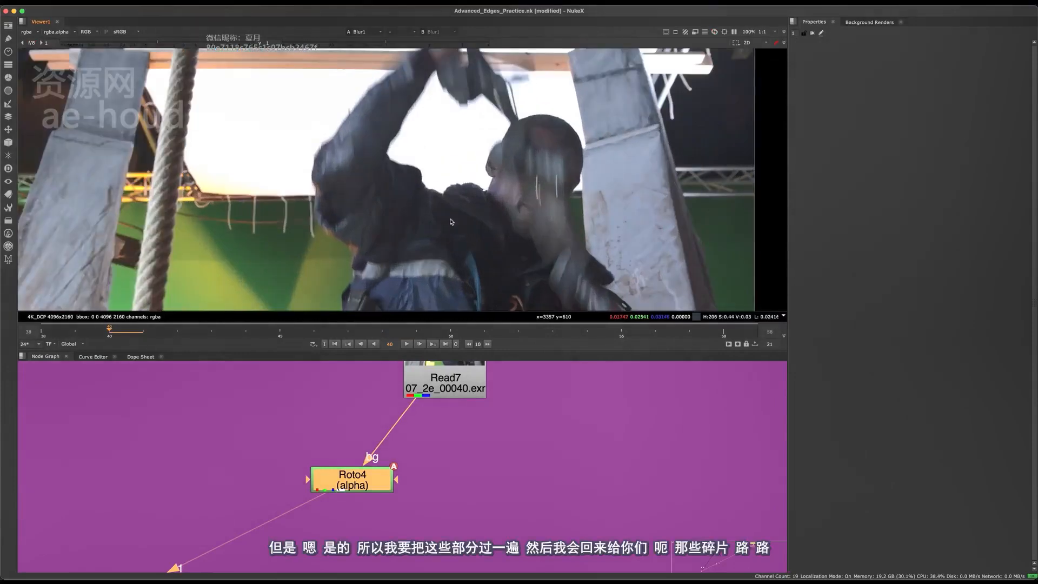
middle_drag(452, 222, 457, 261)
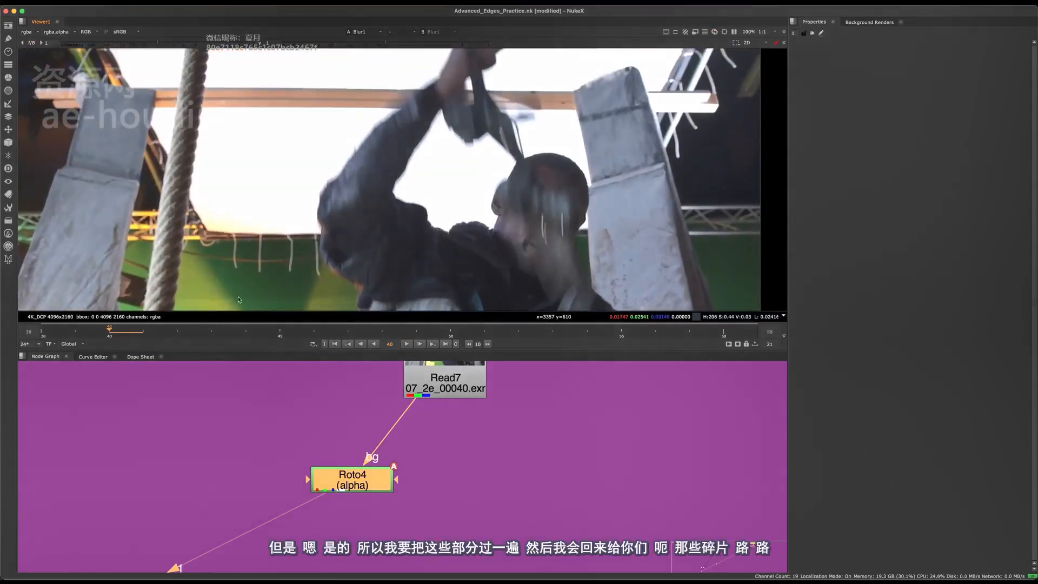
middle_drag(352, 311, 334, 303)
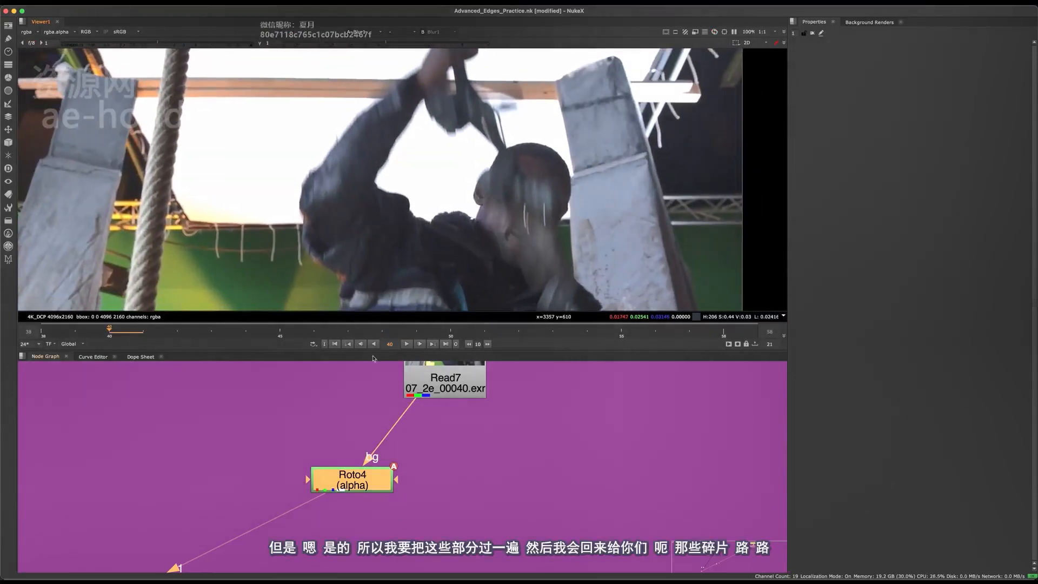
scroll(508, 270, down, 3)
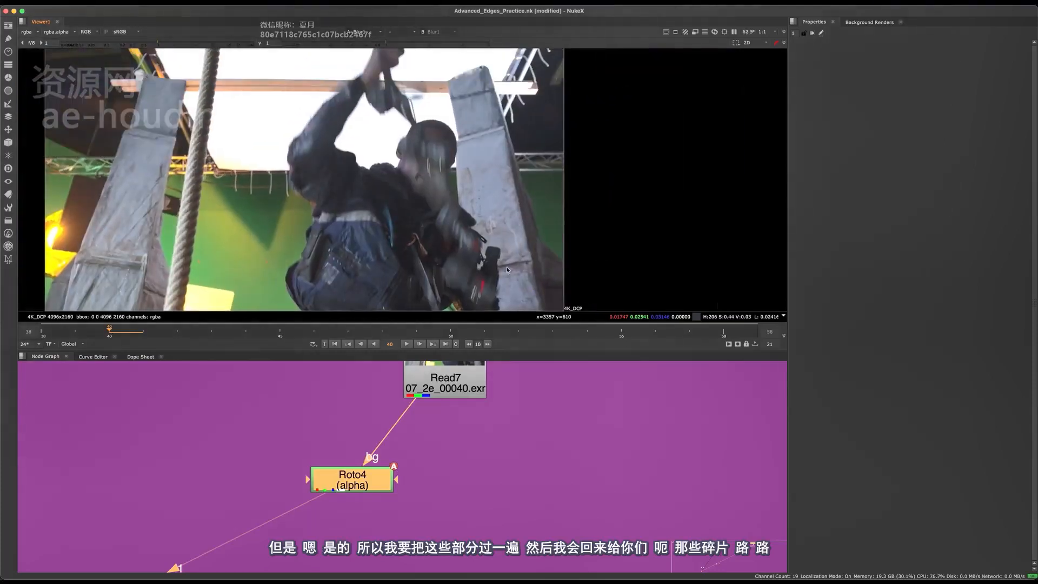
middle_drag(384, 96, 432, 115)
click(406, 344)
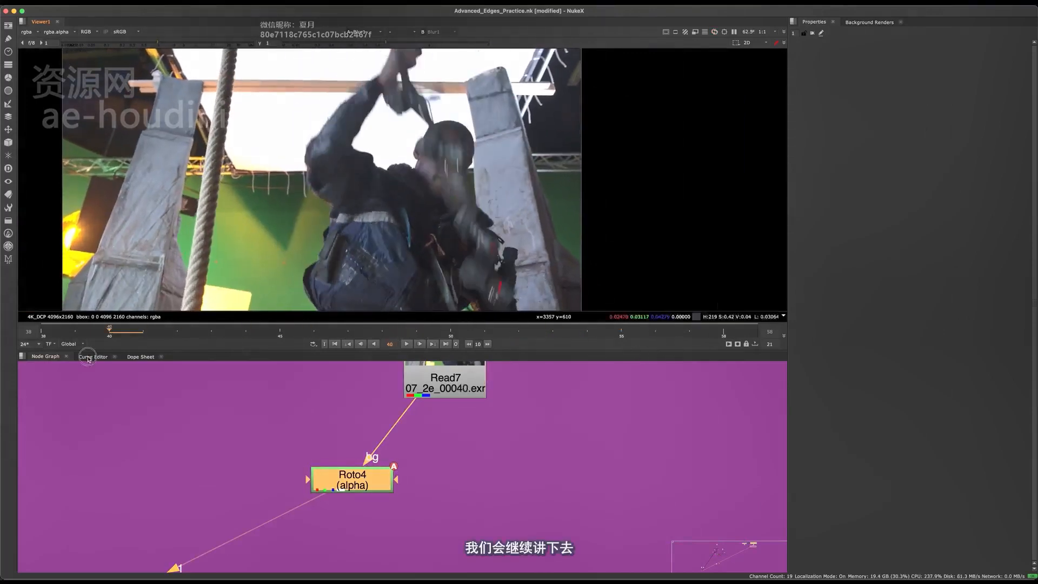
drag(541, 469, 524, 489)
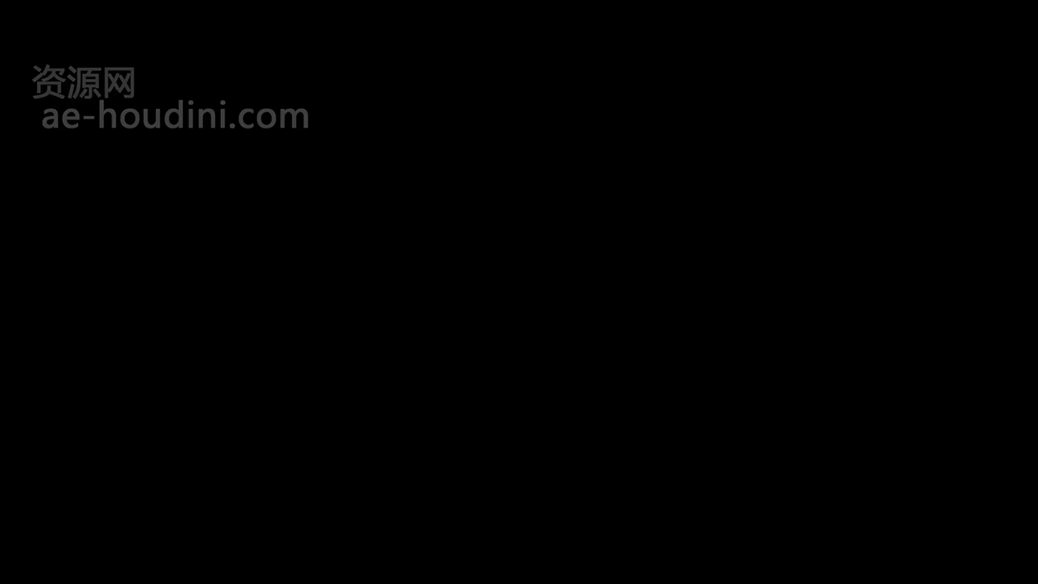